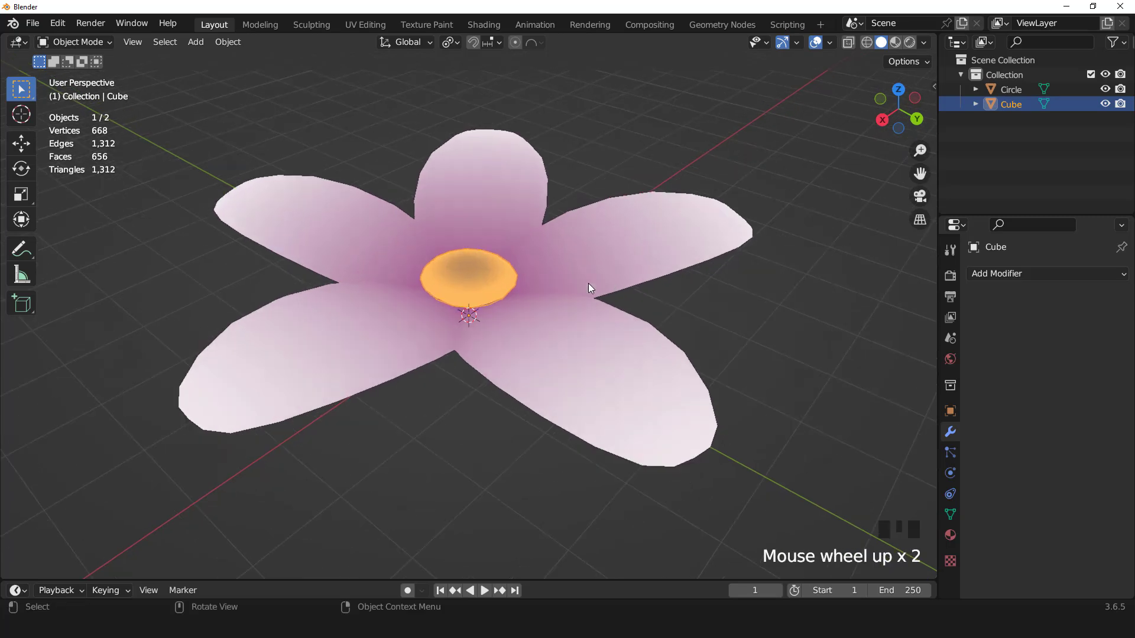
{"action": "middle_click_drag", "start_coordinate": [587, 283], "coordinate": [343, 299]}
{"action": "middle_click_drag", "start_coordinate": [453, 271], "coordinate": [364, 253]}
Add a mesh circle with 10 vertices at the origin, seen from the top
{"action": "key", "text": "KP_7"}
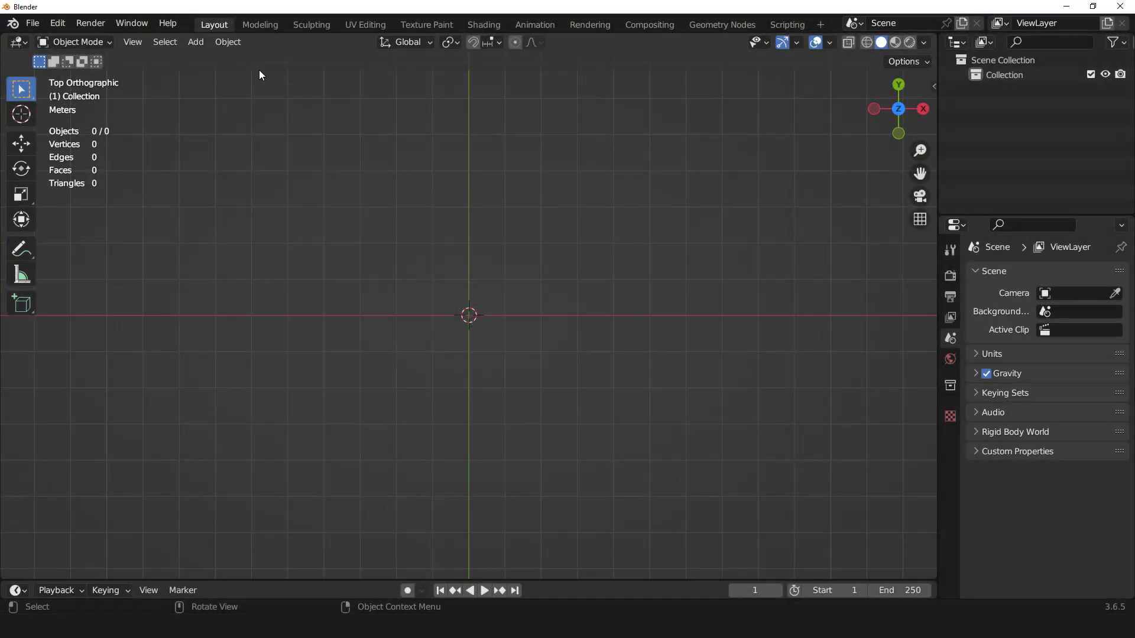
{"action": "left_click", "coordinate": [193, 41]}
{"action": "mouse_move", "coordinate": [221, 59]}
{"action": "left_click", "coordinate": [338, 89]}
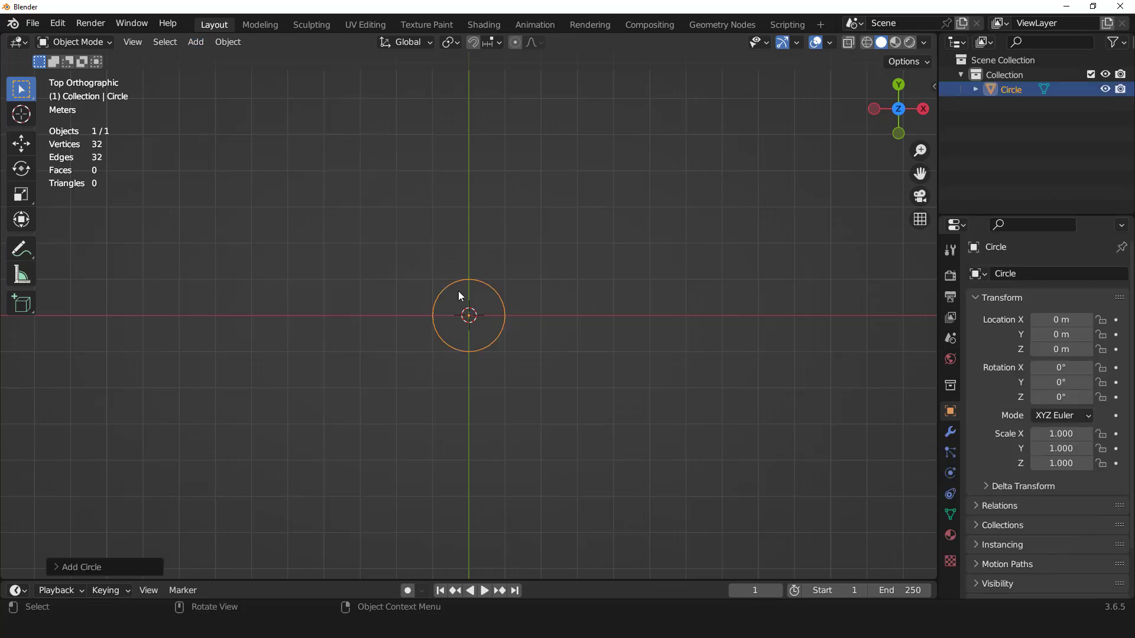
{"action": "left_click", "coordinate": [59, 567]}
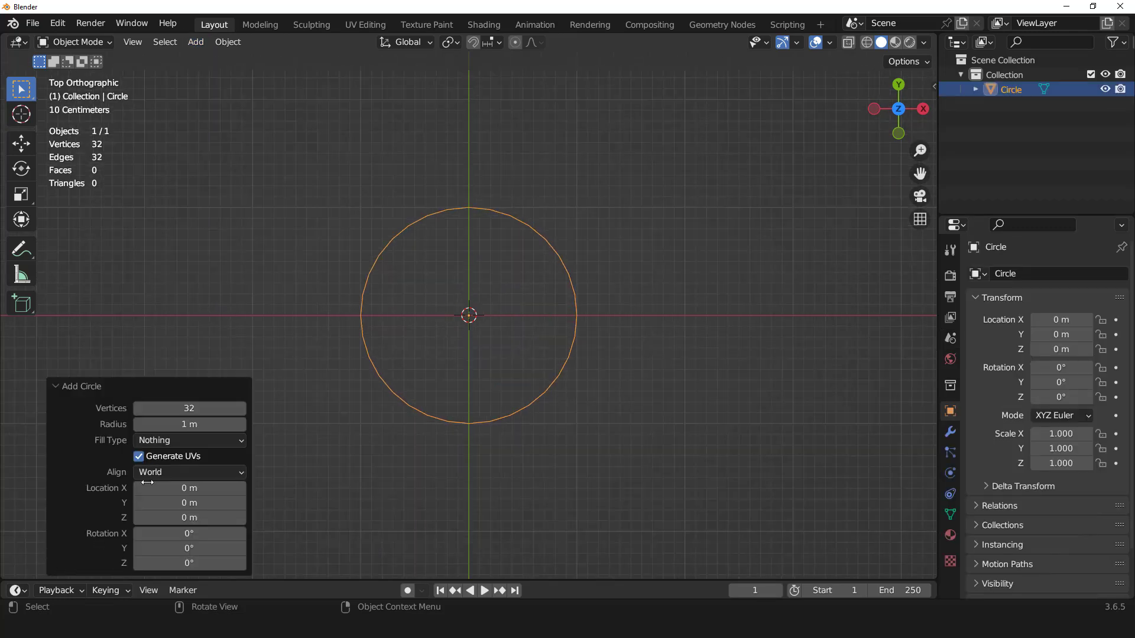
{"action": "left_click", "coordinate": [182, 409]}
{"action": "type", "text": "10"}
{"action": "key", "text": "Return"}
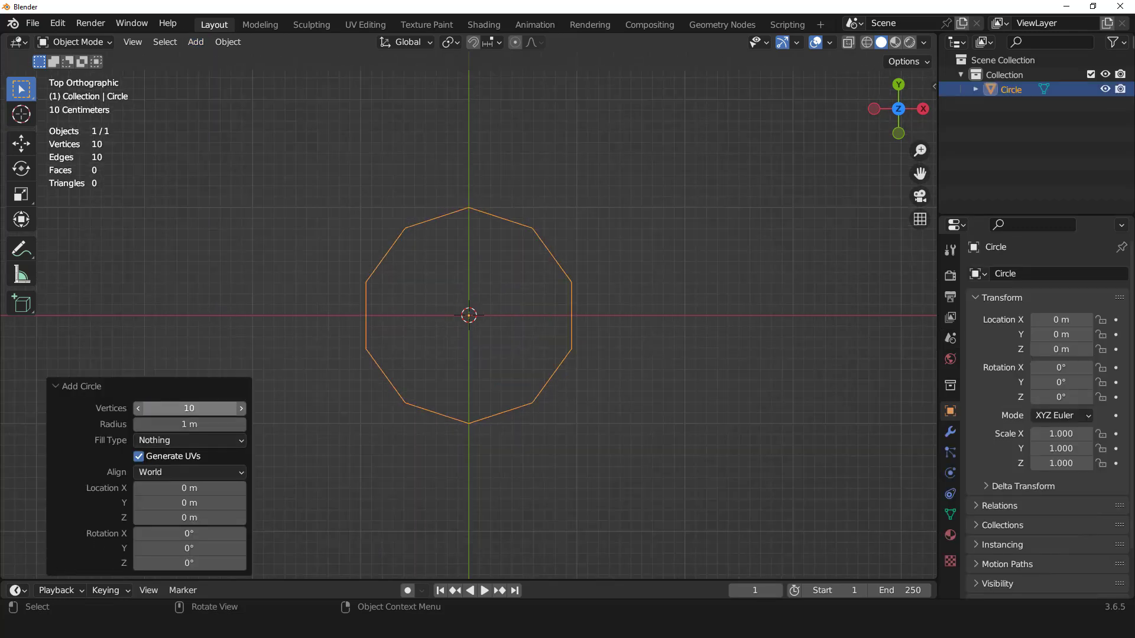
Stretch all the circle's vertices along the X axis by a factor of about 1.81
{"action": "key", "text": "Tab"}
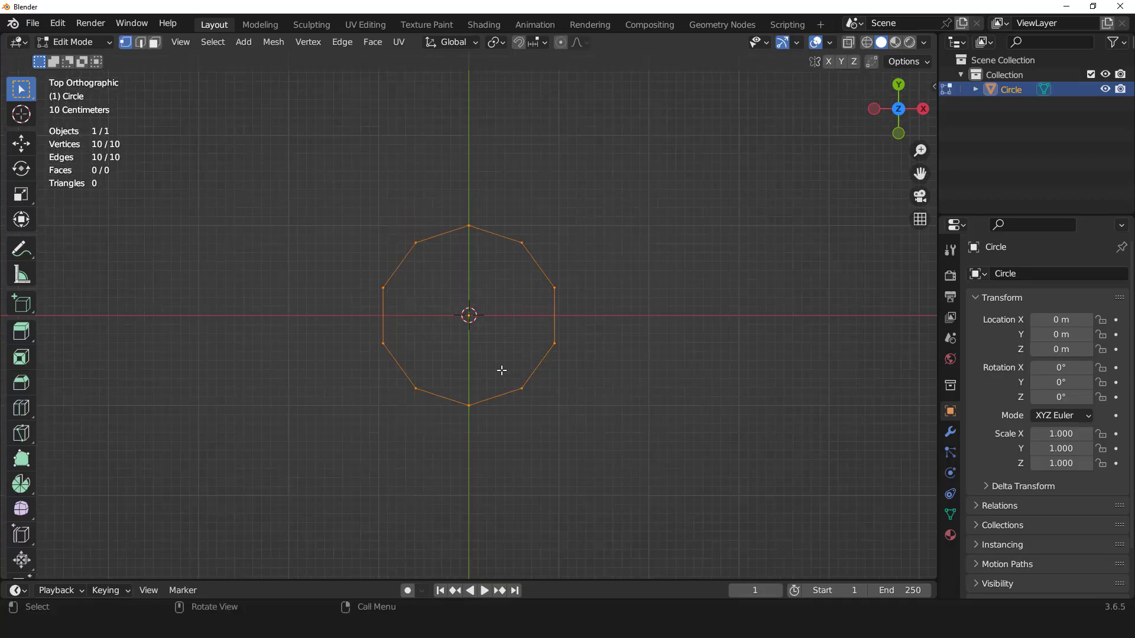
{"action": "key", "text": "s"}
{"action": "key", "text": "x"}
{"action": "left_click", "coordinate": [628, 382]}
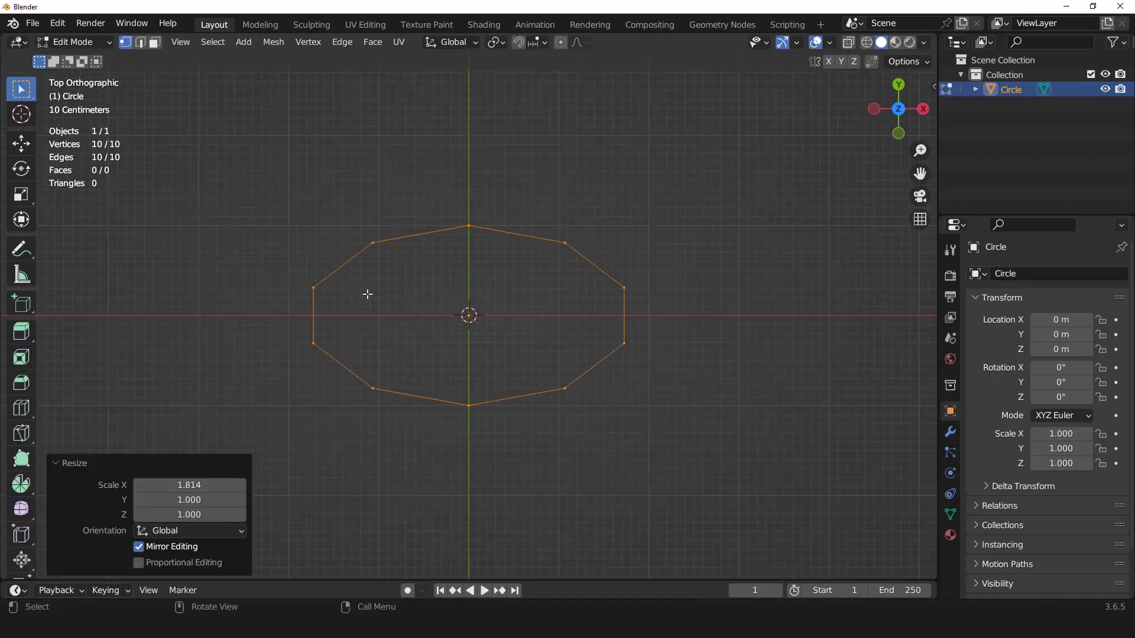
Taper the oval's end on the negative X side by scaling its edge to about 0.69 with smooth proportional editing of size about 3.8
{"action": "left_click_drag", "start_coordinate": [275, 254], "coordinate": [331, 378]}
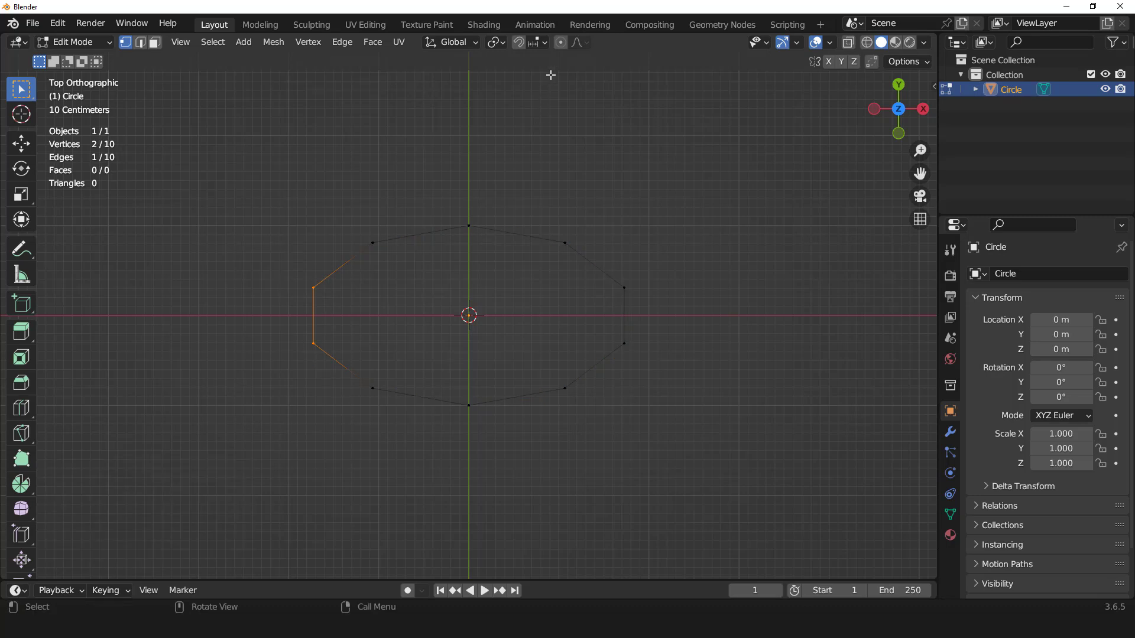
{"action": "left_click", "coordinate": [560, 42]}
{"action": "scroll", "coordinate": [550, 250], "scroll_direction": "down", "scroll_amount": 2}
{"action": "key", "text": "s"}
{"action": "scroll", "coordinate": [551, 250], "scroll_direction": "down", "scroll_amount": 12}
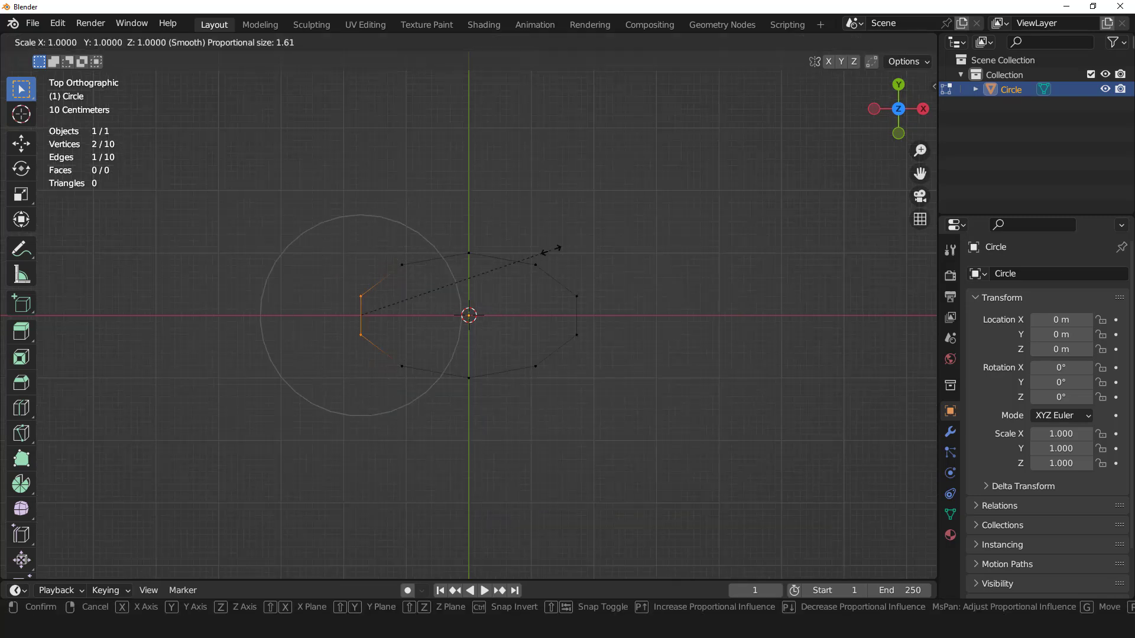
{"action": "scroll", "coordinate": [548, 253], "scroll_direction": "down", "scroll_amount": 3}
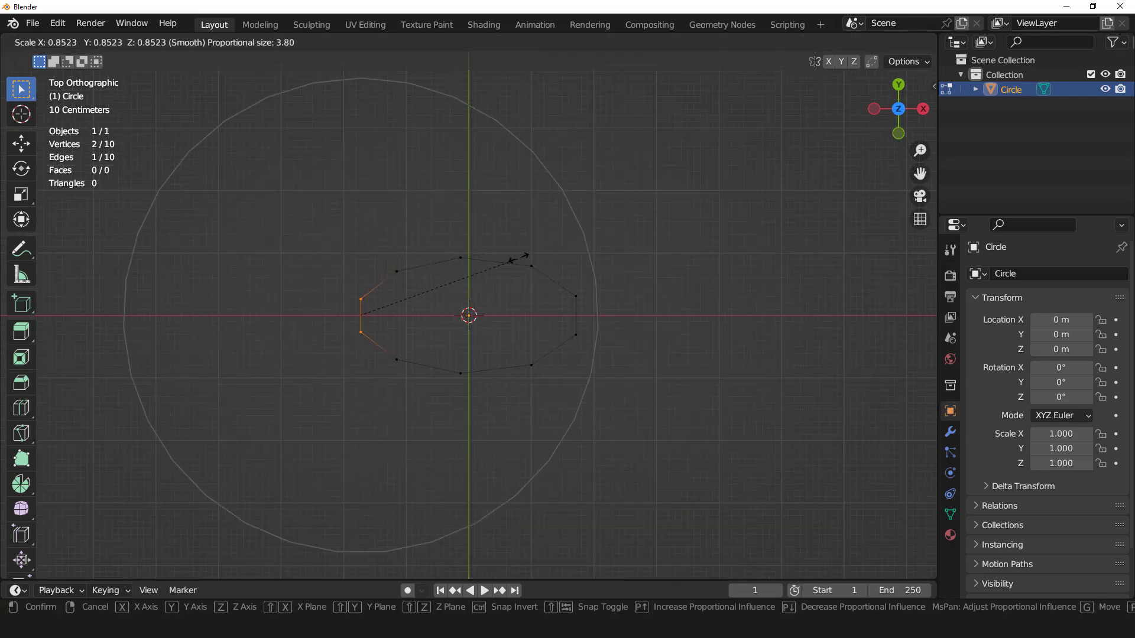
{"action": "left_click", "coordinate": [489, 263]}
{"action": "left_click", "coordinate": [560, 42]}
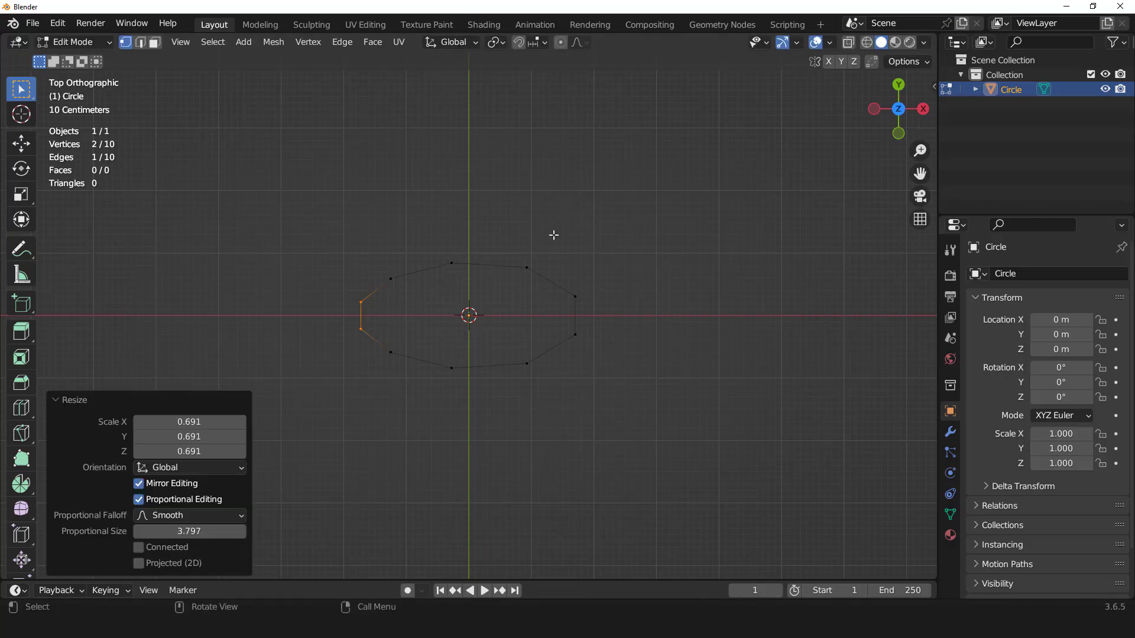
Fill the petal outline with four faces, starting from the tapered end edge
{"action": "key", "text": "f"}
{"action": "key", "text": "f"}
{"action": "key", "text": "f"}
{"action": "key", "text": "f"}
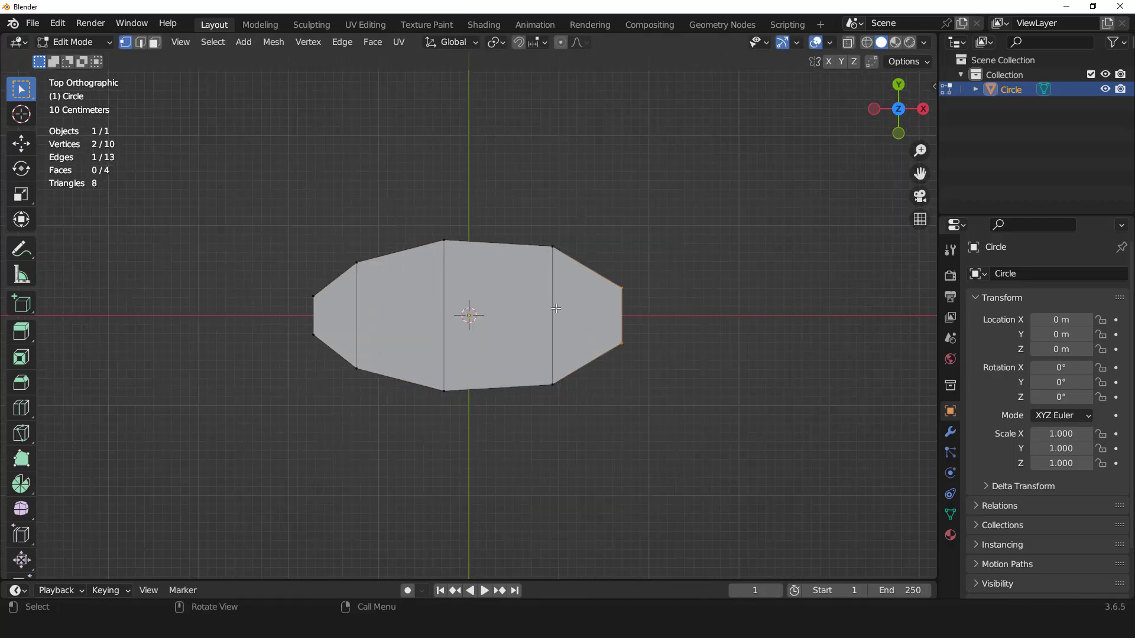
Add one centred loop cut running lengthwise through the petal
{"action": "scroll", "coordinate": [554, 309], "scroll_direction": "up", "scroll_amount": 2}
{"action": "key", "text": "ctrl+r"}
{"action": "left_click", "coordinate": [556, 307]}
{"action": "right_click", "coordinate": [555, 307]}
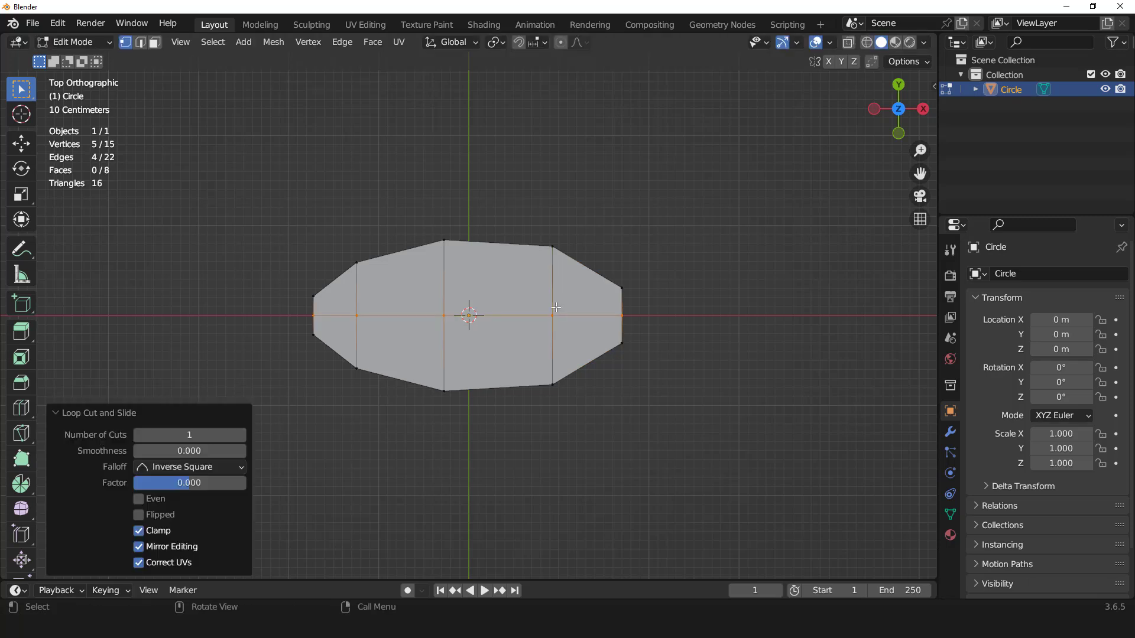
Raise the petal's middle vertex about 1.04 m along Z with Sphere-falloff proportional editing of size about 2.14, and turn proportional editing off
{"action": "left_click", "coordinate": [450, 314]}
{"action": "scroll", "coordinate": [472, 305], "scroll_direction": "down", "scroll_amount": 1}
{"action": "key", "text": "KP_1"}
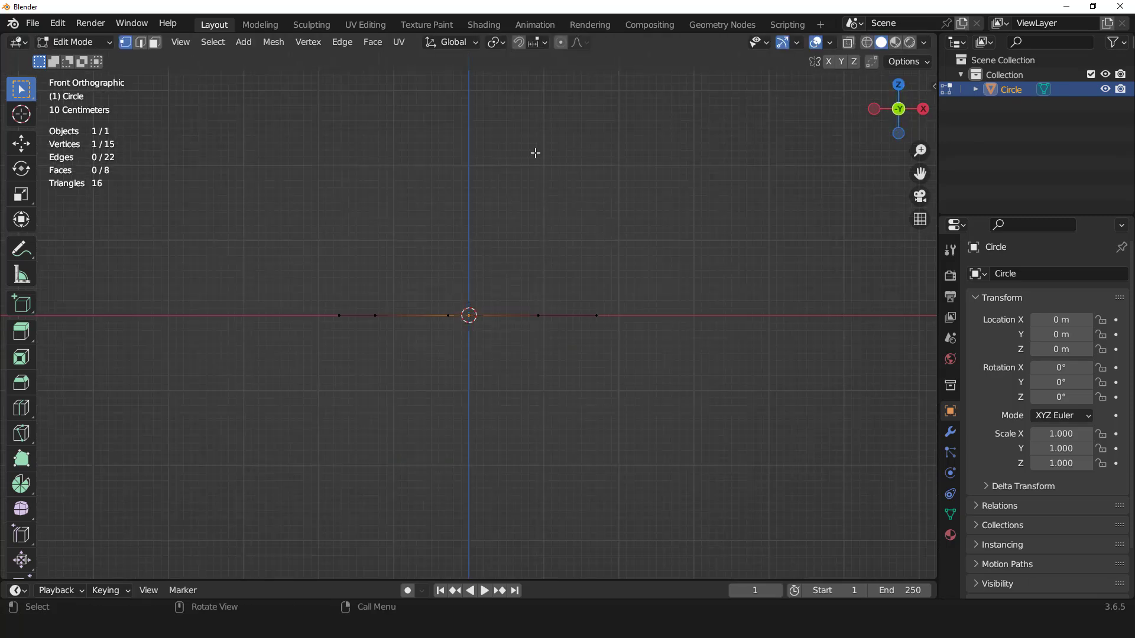
{"action": "left_click", "coordinate": [584, 42]}
{"action": "left_click", "coordinate": [534, 119]}
{"action": "key", "text": "g"}
{"action": "key", "text": "z"}
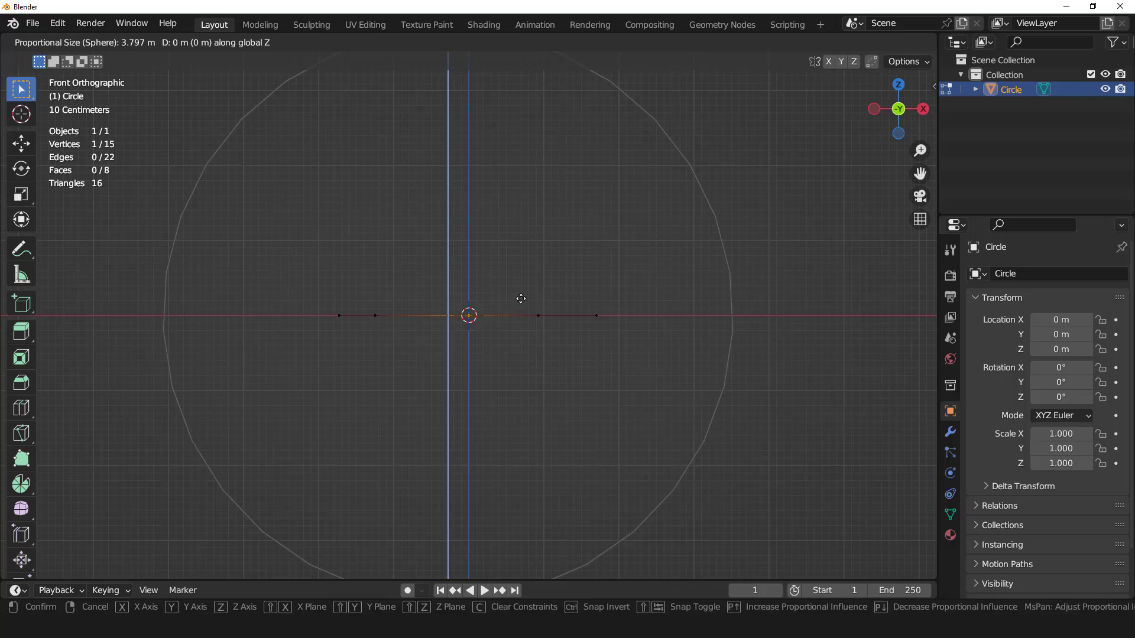
{"action": "scroll", "coordinate": [524, 268], "scroll_direction": "up", "scroll_amount": 4}
{"action": "scroll", "coordinate": [524, 267], "scroll_direction": "up", "scroll_amount": 2}
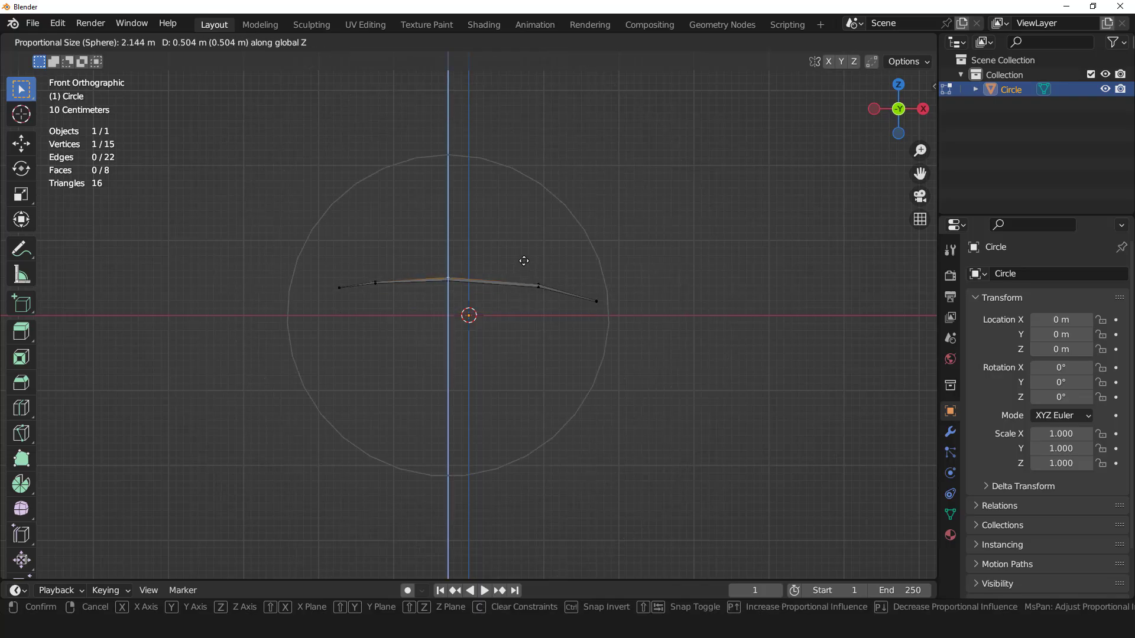
{"action": "left_click", "coordinate": [526, 227]}
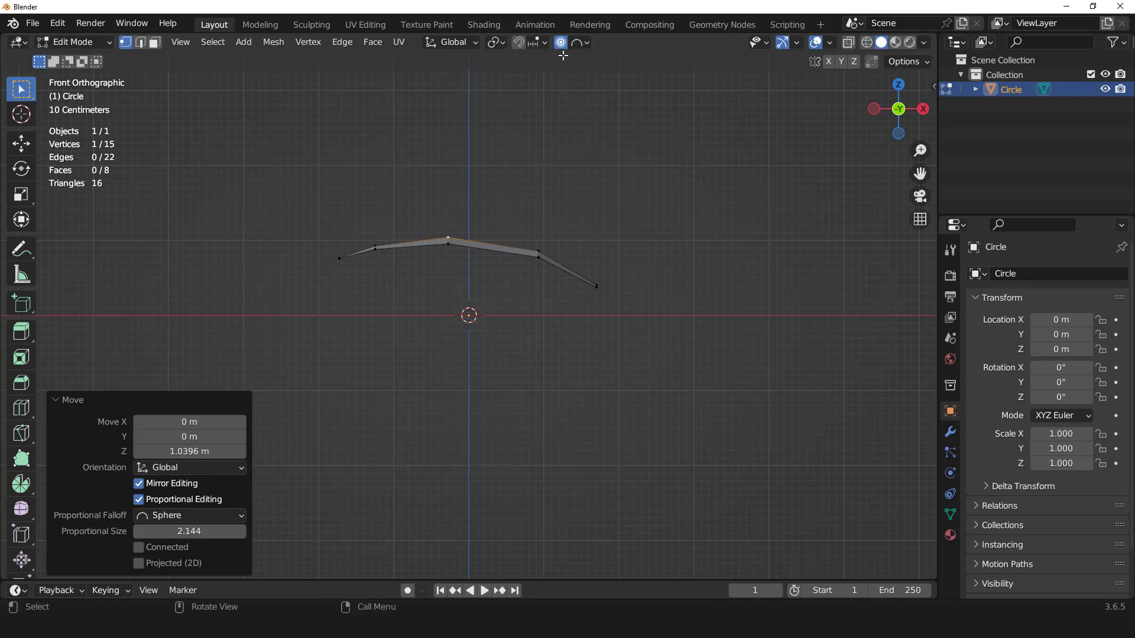
{"action": "left_click", "coordinate": [560, 42]}
Rotate the whole petal about -19.7° in front view and move it about 1.87 m along X in top view
{"action": "key", "text": "a"}
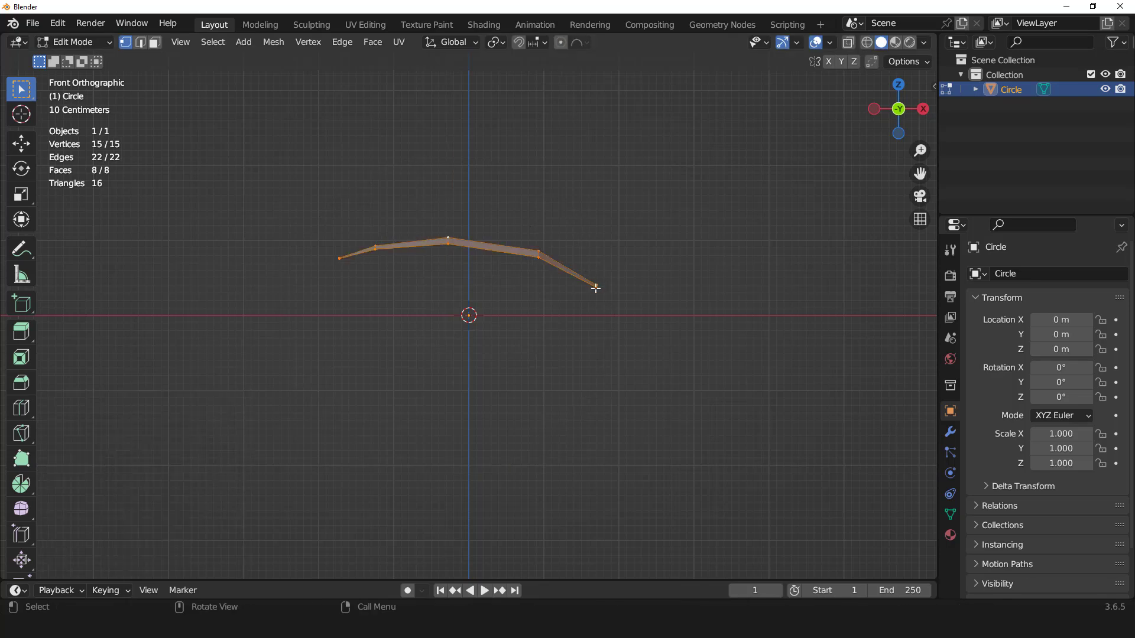
{"action": "key", "text": "r"}
{"action": "left_click", "coordinate": [596, 232]}
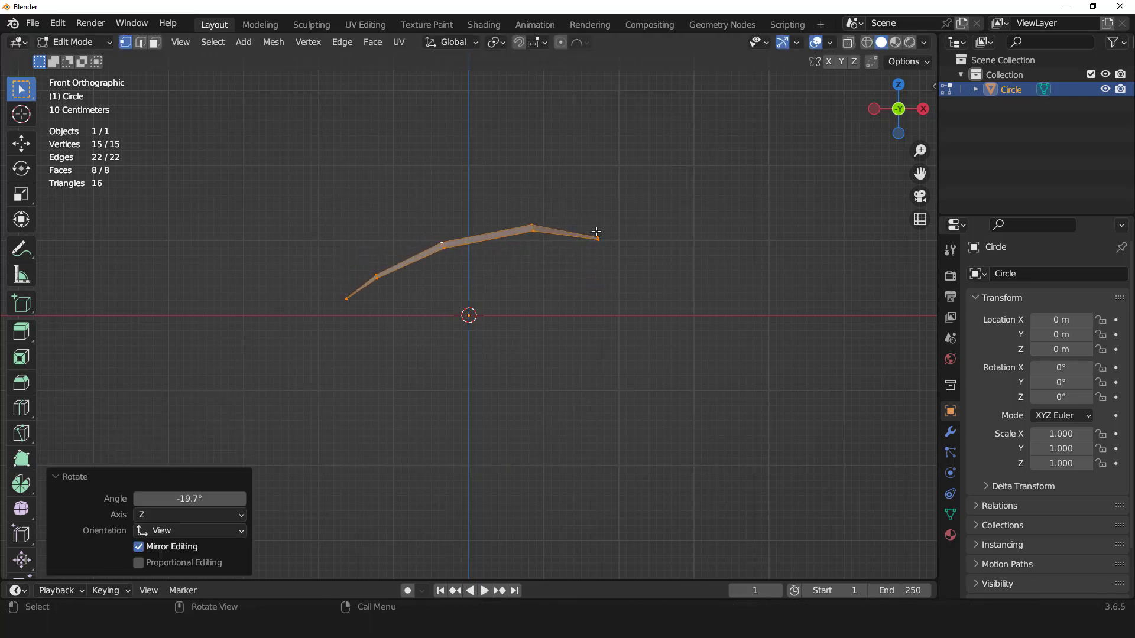
{"action": "key", "text": "KP_7"}
{"action": "key", "text": "g"}
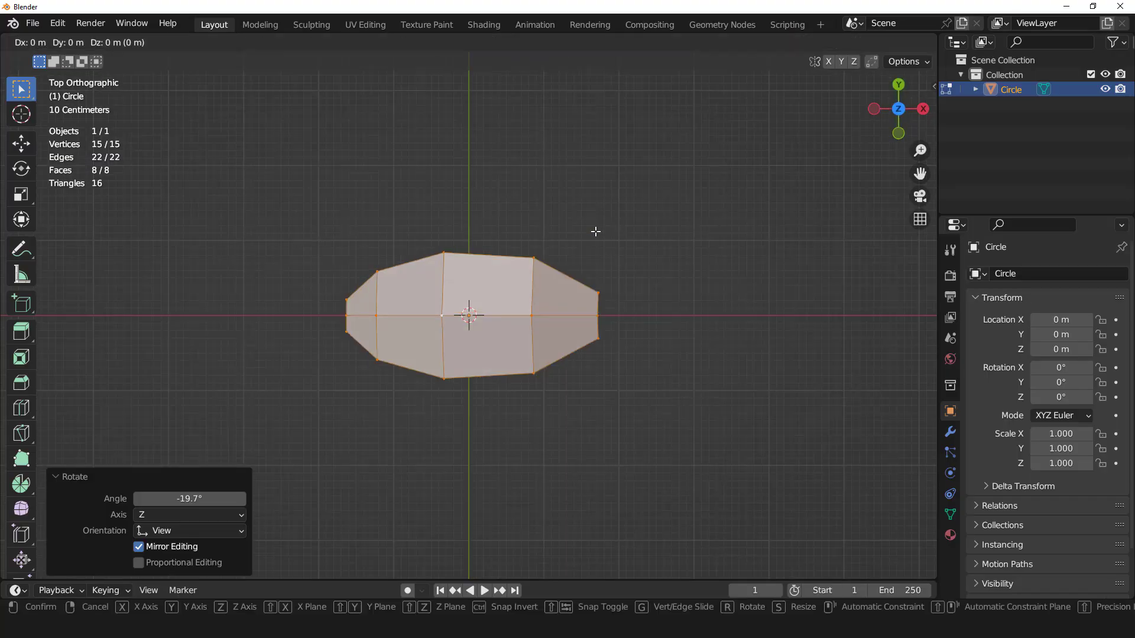
{"action": "left_click", "coordinate": [735, 260]}
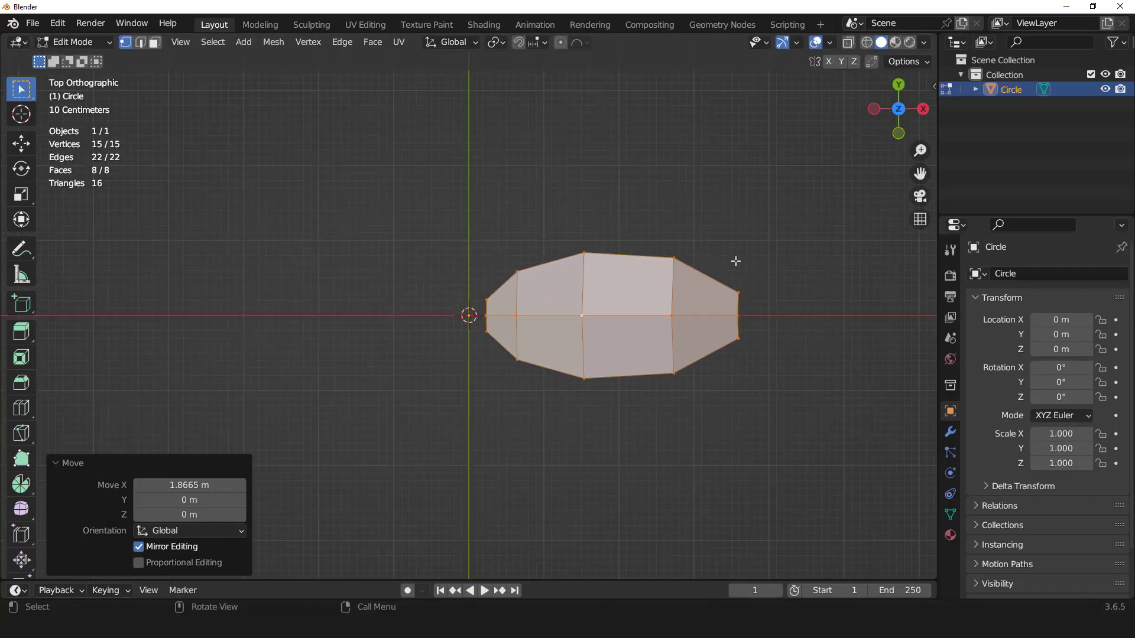
Give the petal a level 1 subdivision and widen its mesh along Y by a factor of about 1.08
{"action": "key", "text": "Tab"}
{"action": "key", "text": "ctrl+1"}
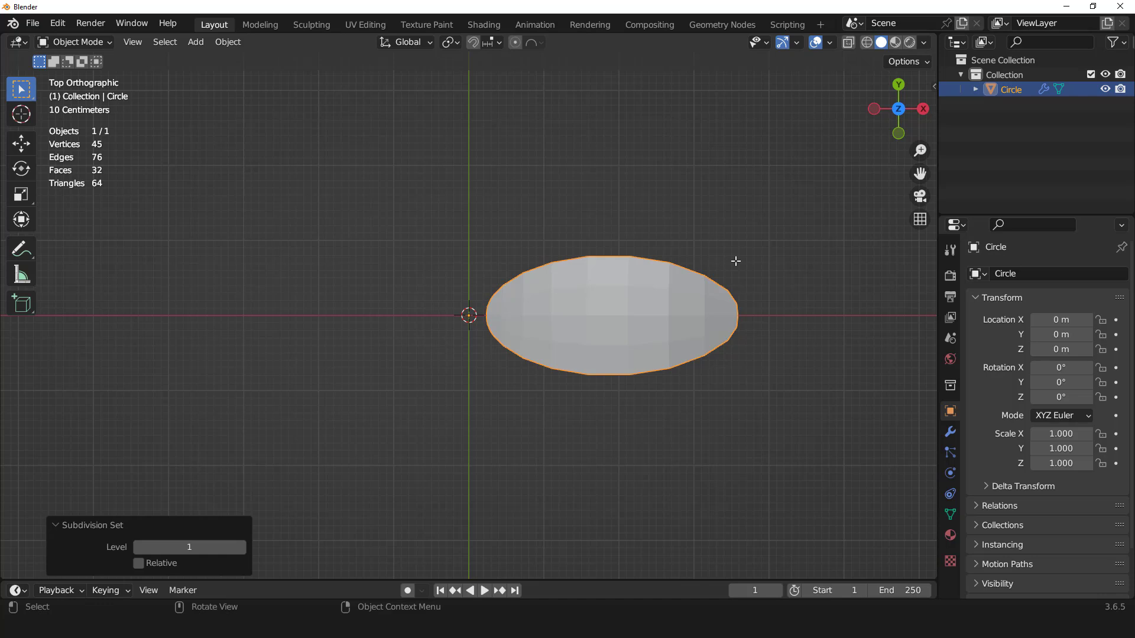
{"action": "key", "text": "Tab"}
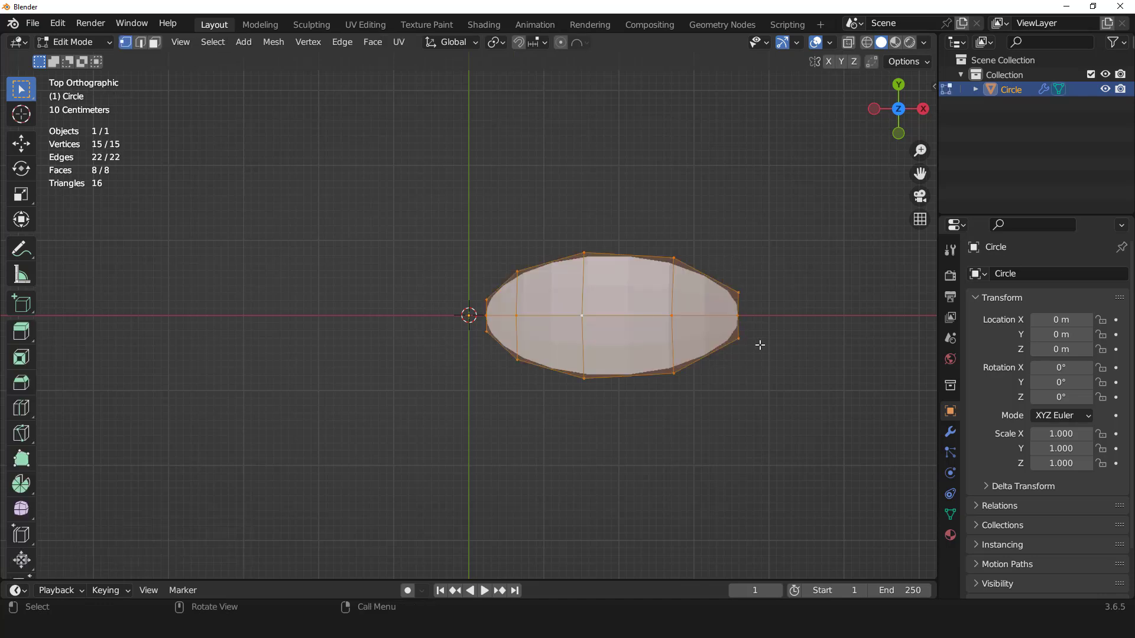
{"action": "key", "text": "s"}
{"action": "key", "text": "y"}
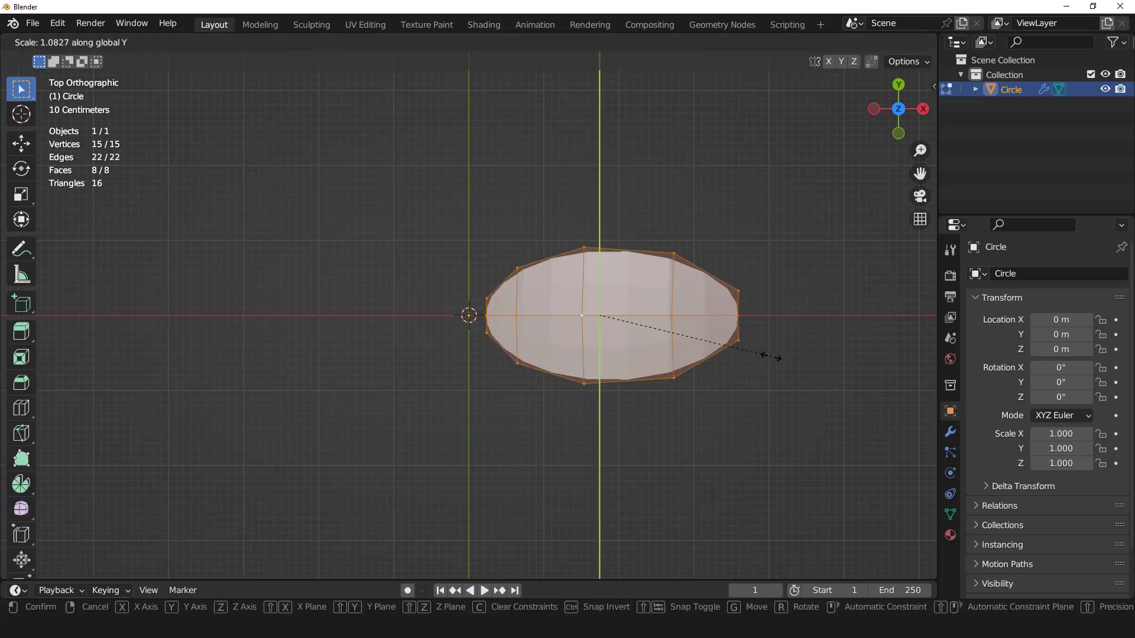
{"action": "left_click", "coordinate": [771, 357]}
{"action": "key", "text": "Tab"}
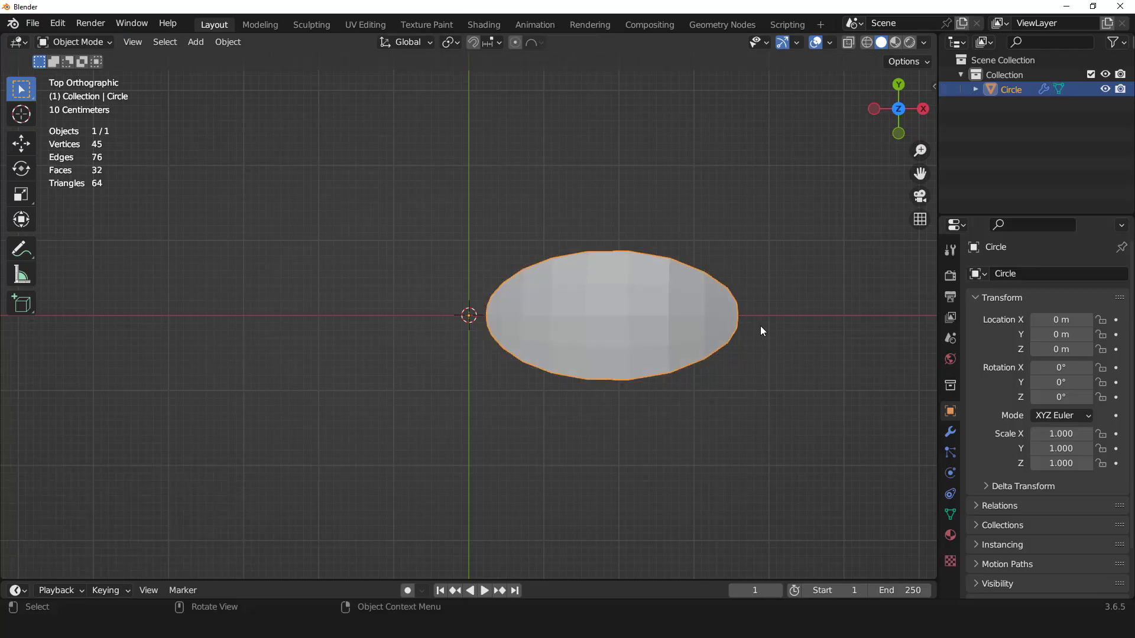
Extrude all the petal's faces about 0.08 m downward to give it thickness
{"action": "scroll", "coordinate": [689, 355], "scroll_direction": "down", "scroll_amount": 3}
{"action": "scroll", "coordinate": [690, 363], "scroll_direction": "up", "scroll_amount": 3}
{"action": "middle_click_drag", "start_coordinate": [689, 363], "coordinate": [612, 276]}
{"action": "key", "text": "Tab"}
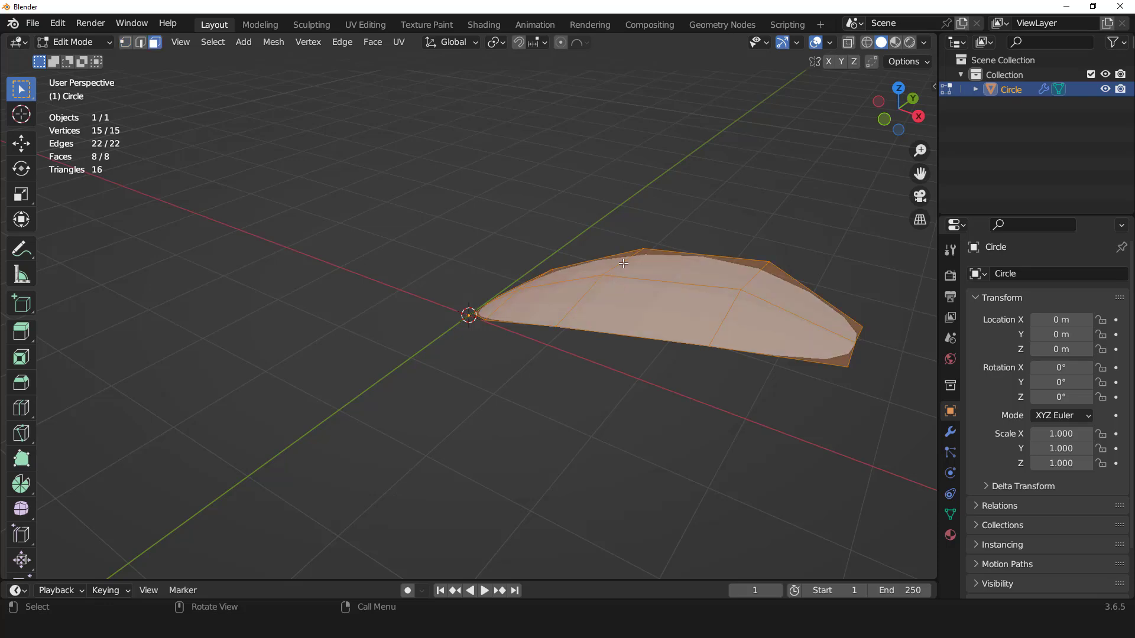
{"action": "key", "text": "e"}
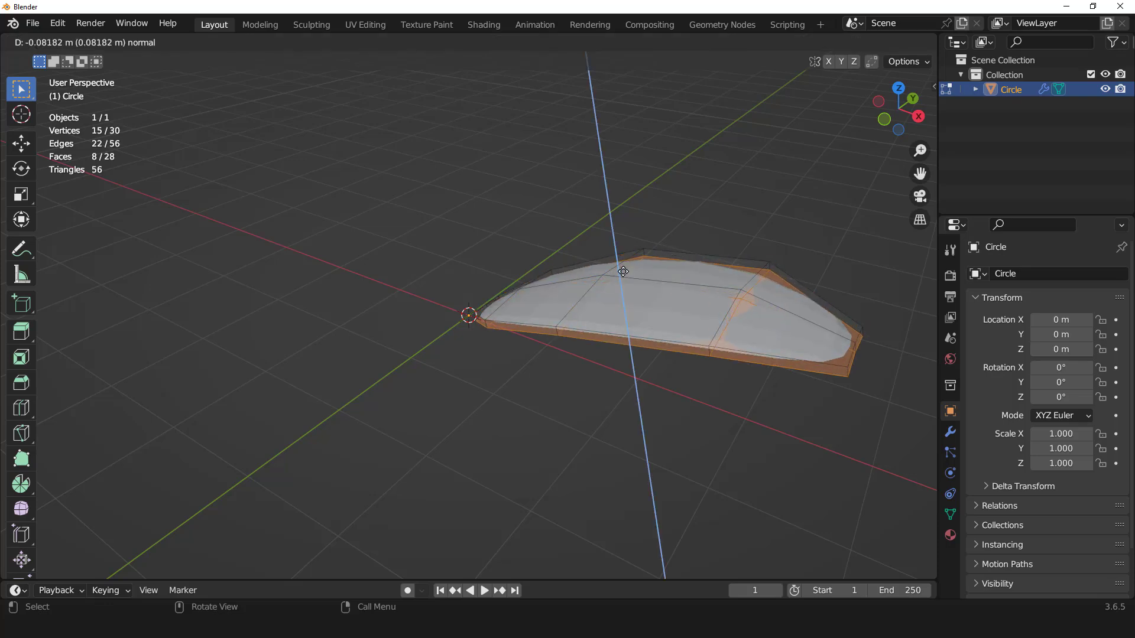
{"action": "left_click", "coordinate": [623, 272]}
{"action": "key", "text": "Tab"}
Shade the petal smooth with Auto Smooth at 30°
{"action": "middle_click_drag", "start_coordinate": [623, 271], "coordinate": [640, 339]}
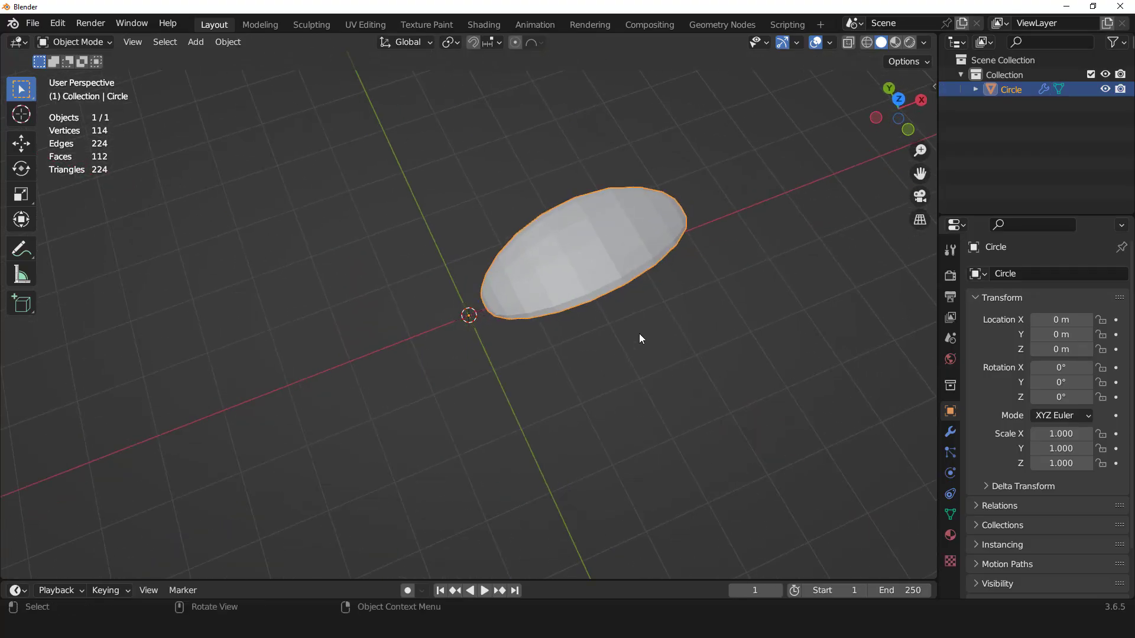
{"action": "key", "text": "KP_7"}
{"action": "right_click", "coordinate": [612, 315]}
{"action": "left_click", "coordinate": [611, 314]}
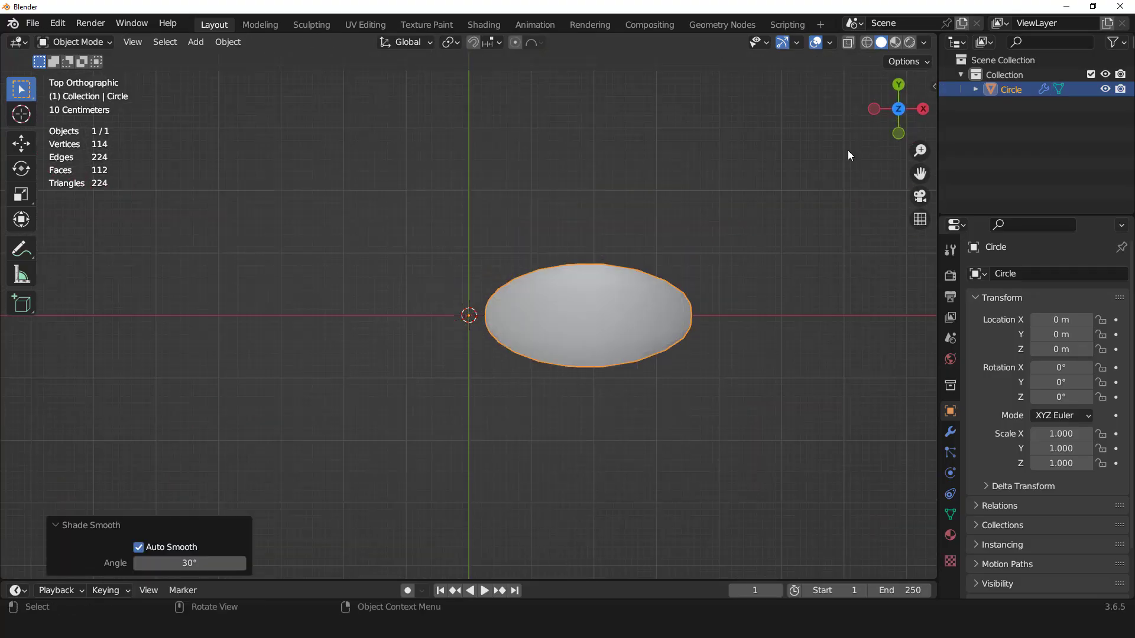
Start the Shortcut VUr key display in the viewport
{"action": "key", "text": "n"}
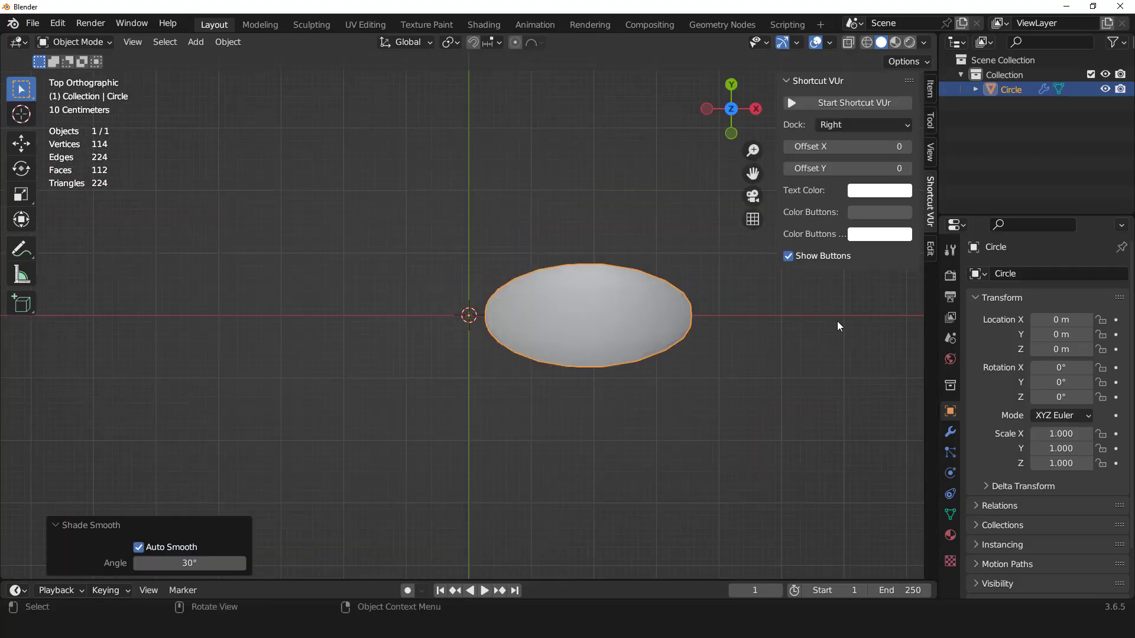
{"action": "left_click", "coordinate": [845, 101]}
{"action": "key", "text": "n"}
Switch to the UV Editing workspace and select the petal's whole mesh in top view
{"action": "scroll", "coordinate": [623, 357], "scroll_direction": "up", "scroll_amount": 2}
{"action": "scroll", "coordinate": [636, 380], "scroll_direction": "down", "scroll_amount": 1}
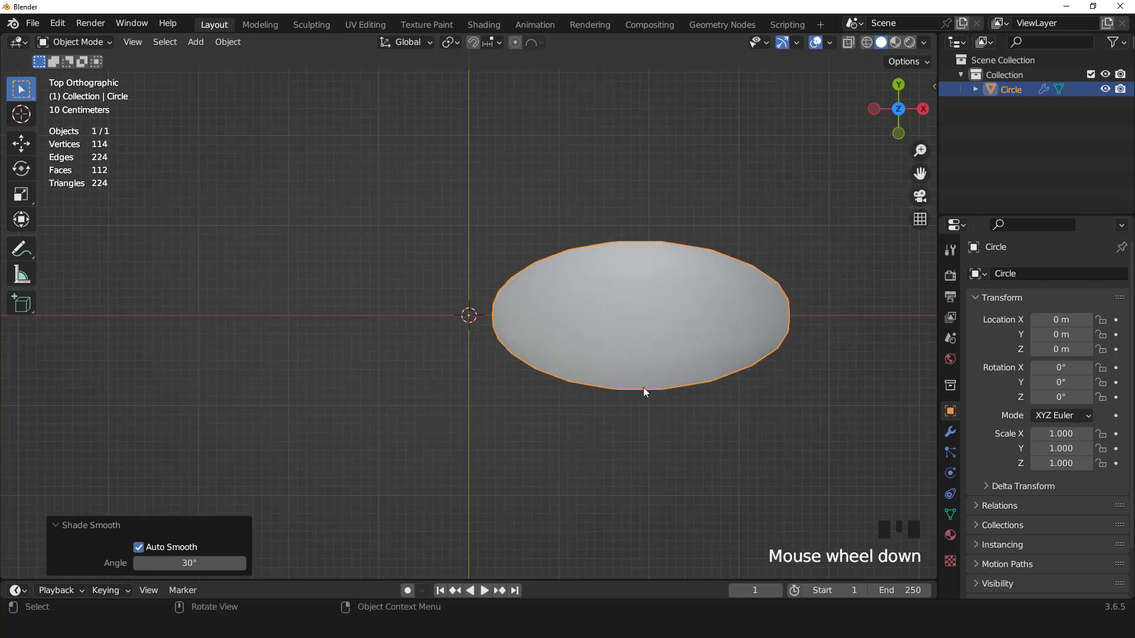
{"action": "middle_click_drag", "start_coordinate": [643, 393], "coordinate": [595, 264]}
{"action": "key", "text": "KP_7"}
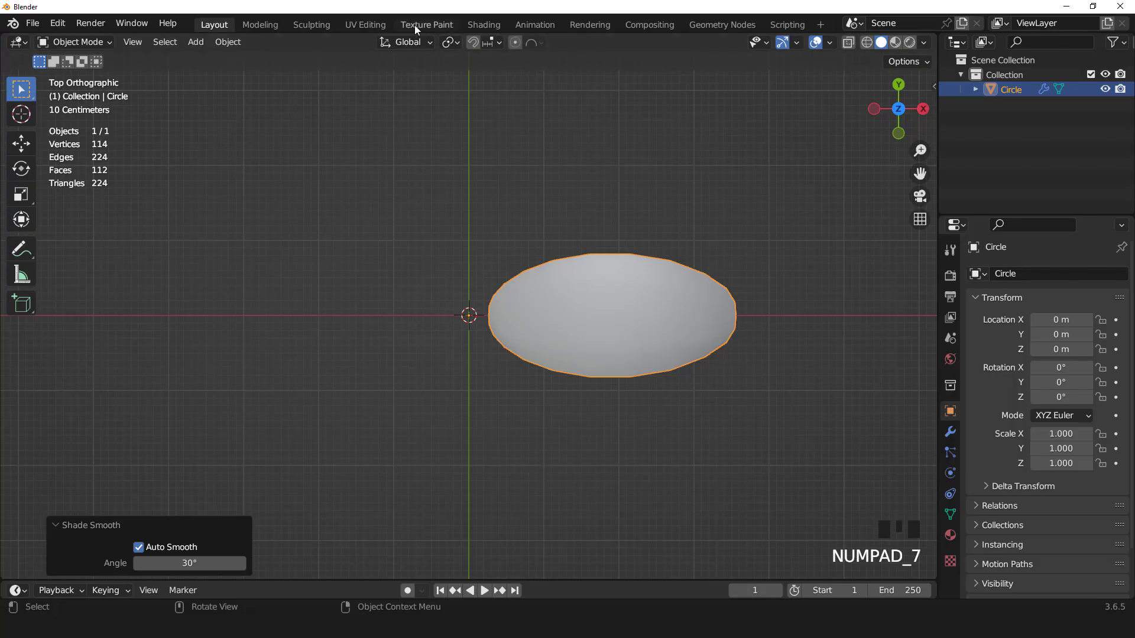
{"action": "left_click", "coordinate": [362, 33]}
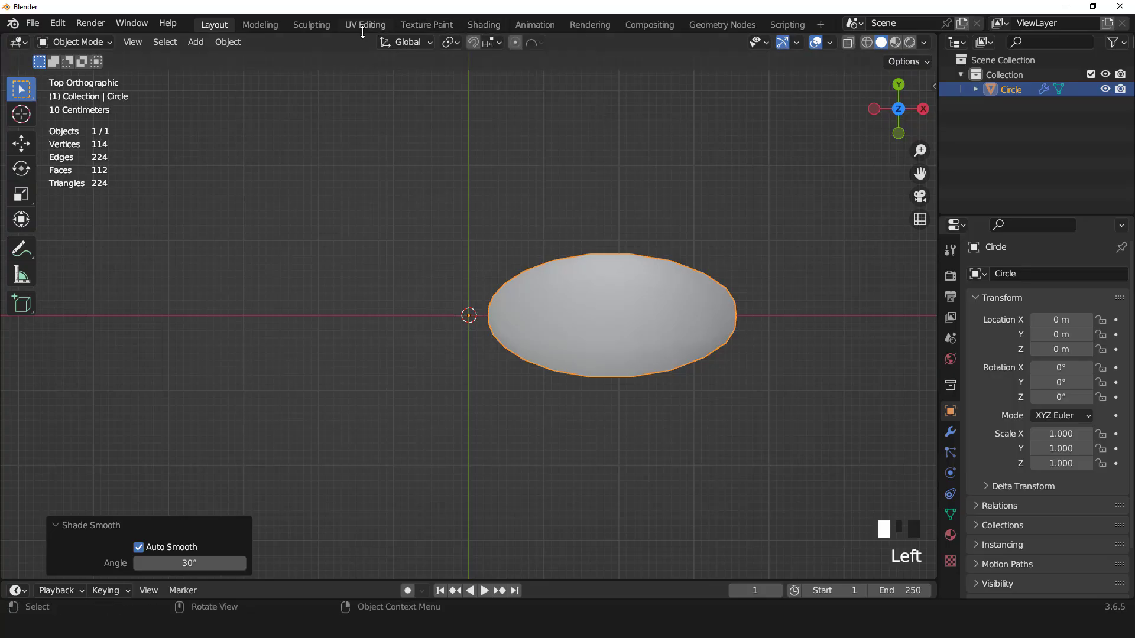
{"action": "left_click", "coordinate": [365, 25]}
{"action": "scroll", "coordinate": [646, 324], "scroll_direction": "up", "scroll_amount": 1}
{"action": "key", "text": "KP_7"}
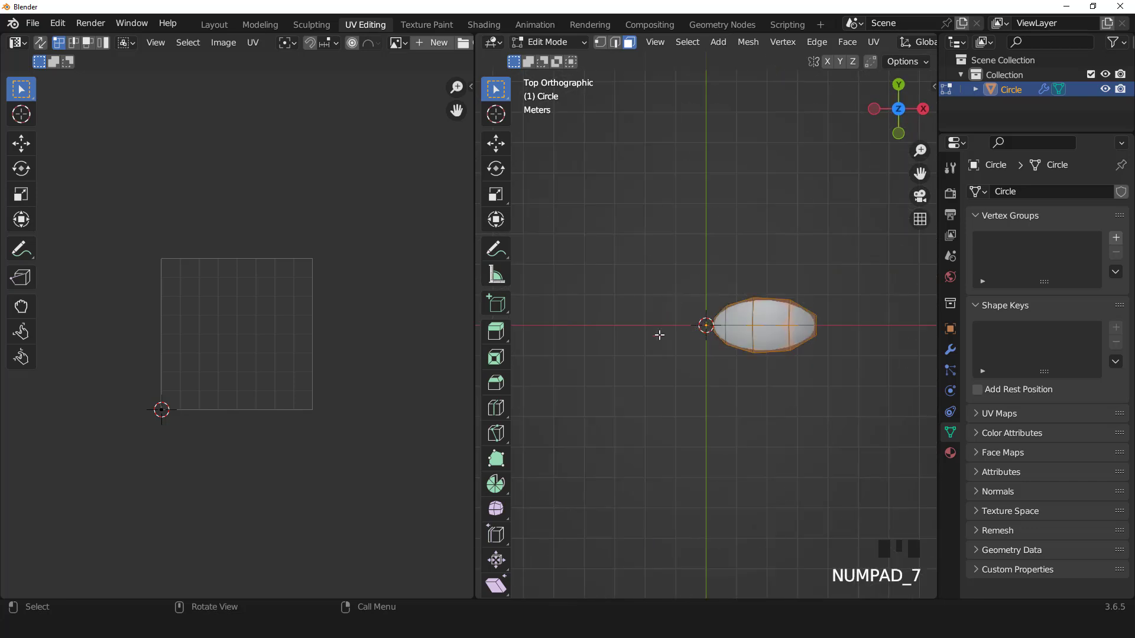
{"action": "scroll", "coordinate": [704, 325], "scroll_direction": "up", "scroll_amount": 4}
{"action": "key", "text": "a"}
{"action": "middle_click_drag", "start_coordinate": [704, 325], "coordinate": [651, 325], "text": "shift"}
{"action": "scroll", "coordinate": [701, 323], "scroll_direction": "up", "scroll_amount": 1}
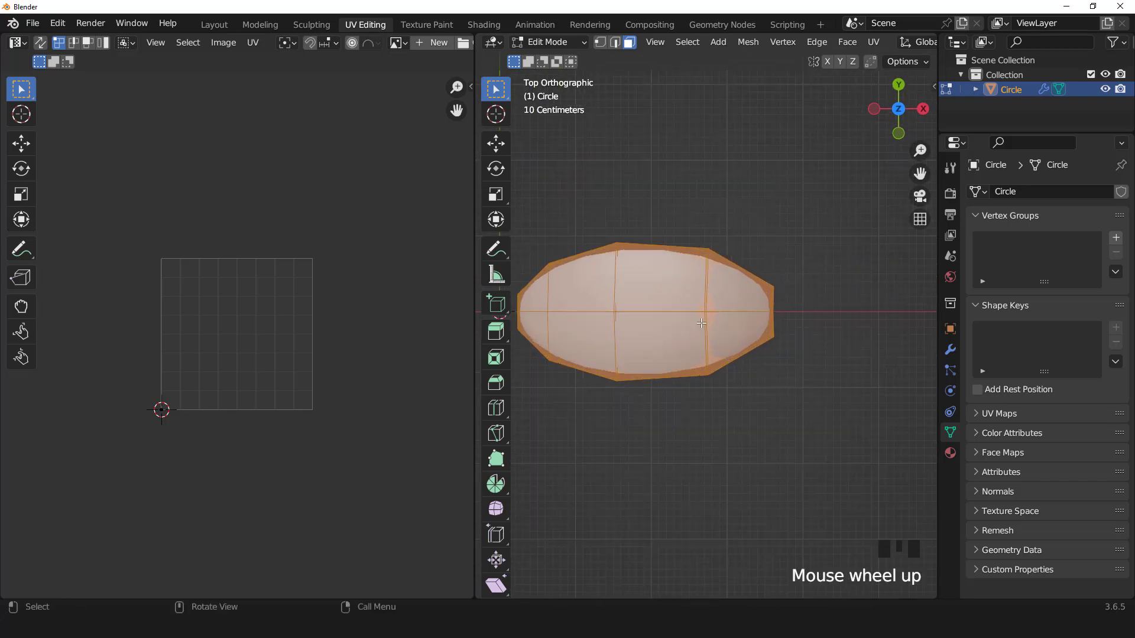
Apply the petal's Subdivision modifier in Object Mode
{"action": "key", "text": "Tab"}
{"action": "key", "text": "Tab"}
{"action": "left_click", "coordinate": [950, 349]}
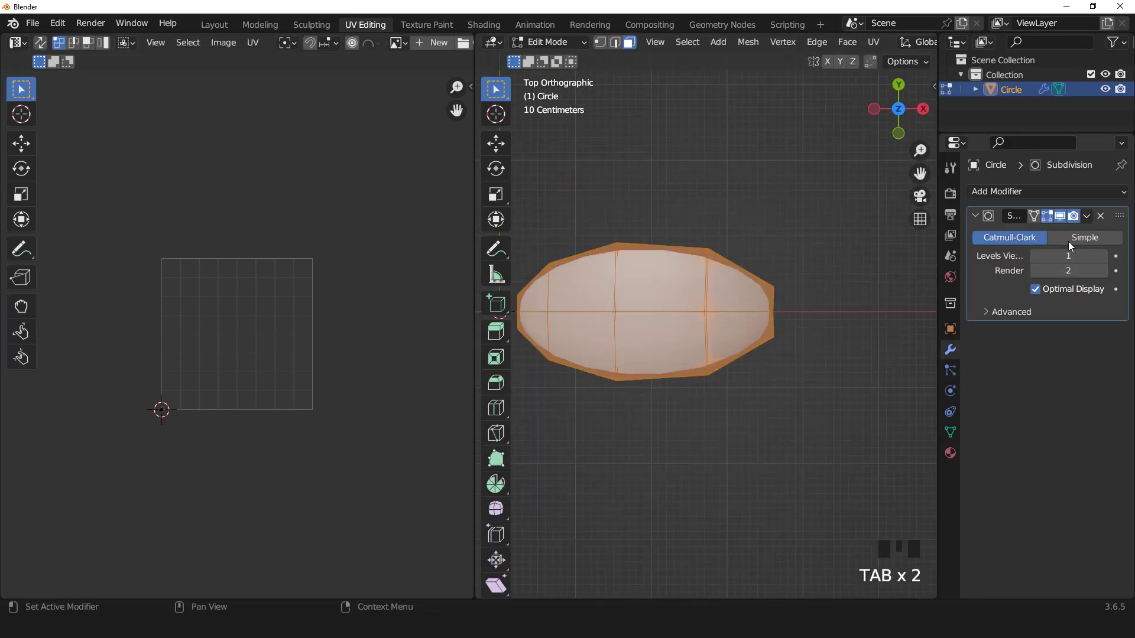
{"action": "key", "text": "Tab"}
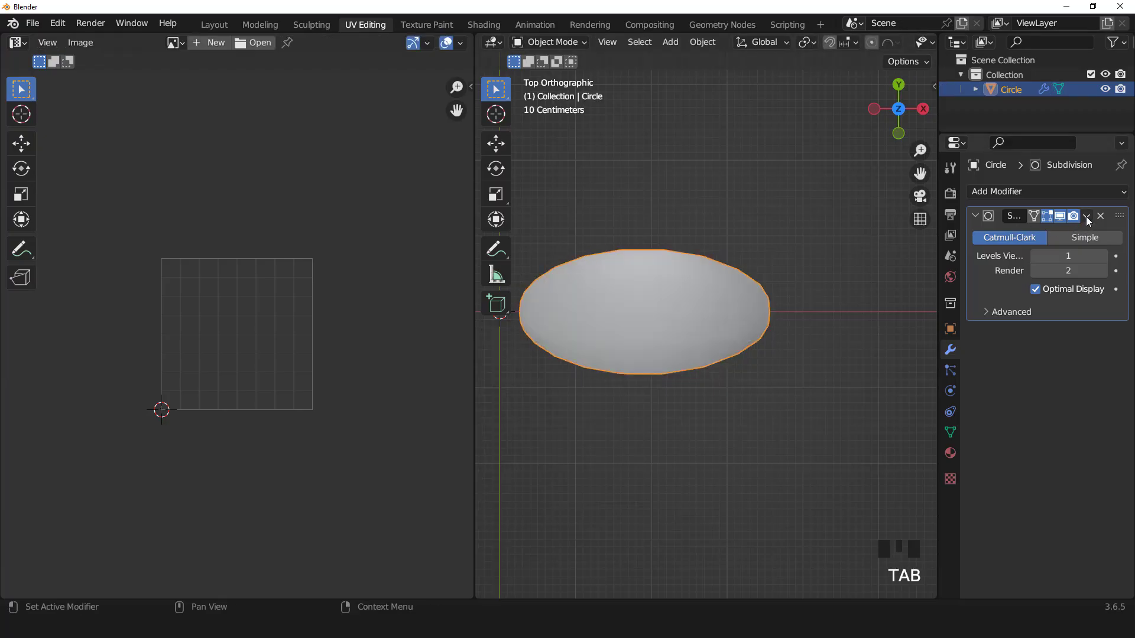
{"action": "left_click", "coordinate": [1086, 217]}
{"action": "left_click", "coordinate": [1028, 231]}
Unwrap the petal's whole mesh from the top view with Project from View (Bounds), and return to Object Mode
{"action": "key", "text": "Tab"}
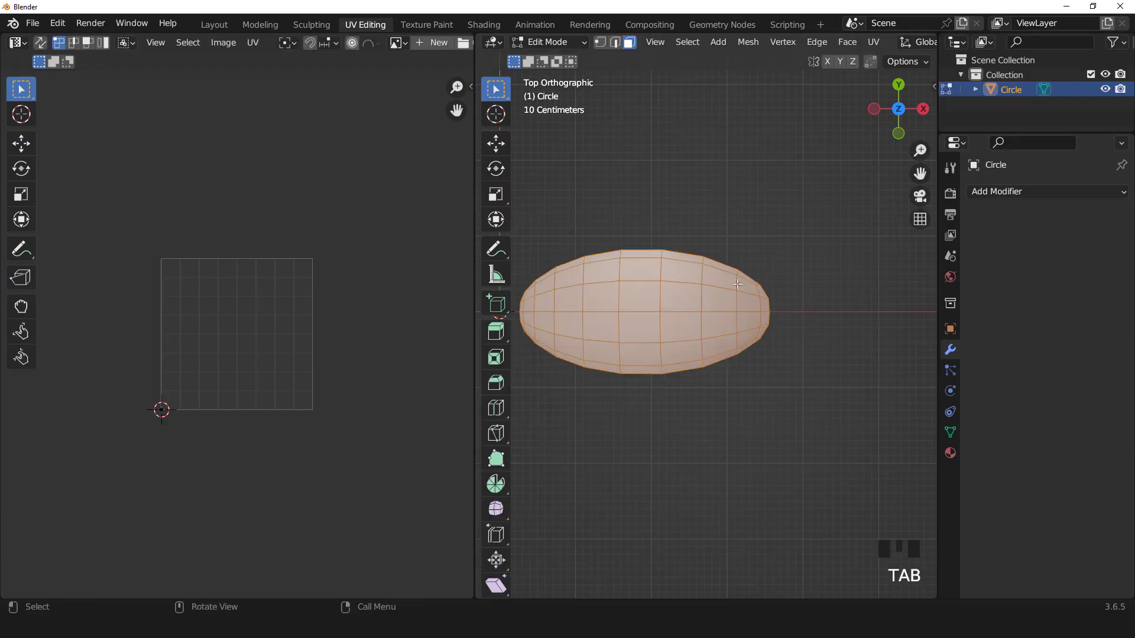
{"action": "key", "text": "a"}
{"action": "key", "text": "u"}
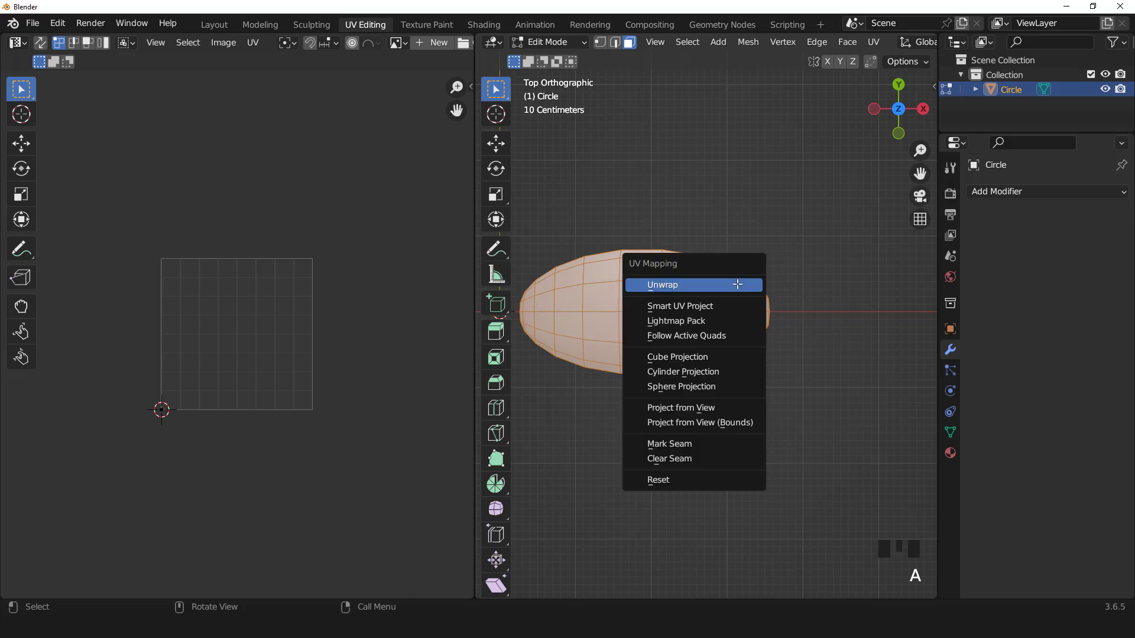
{"action": "left_click", "coordinate": [730, 423]}
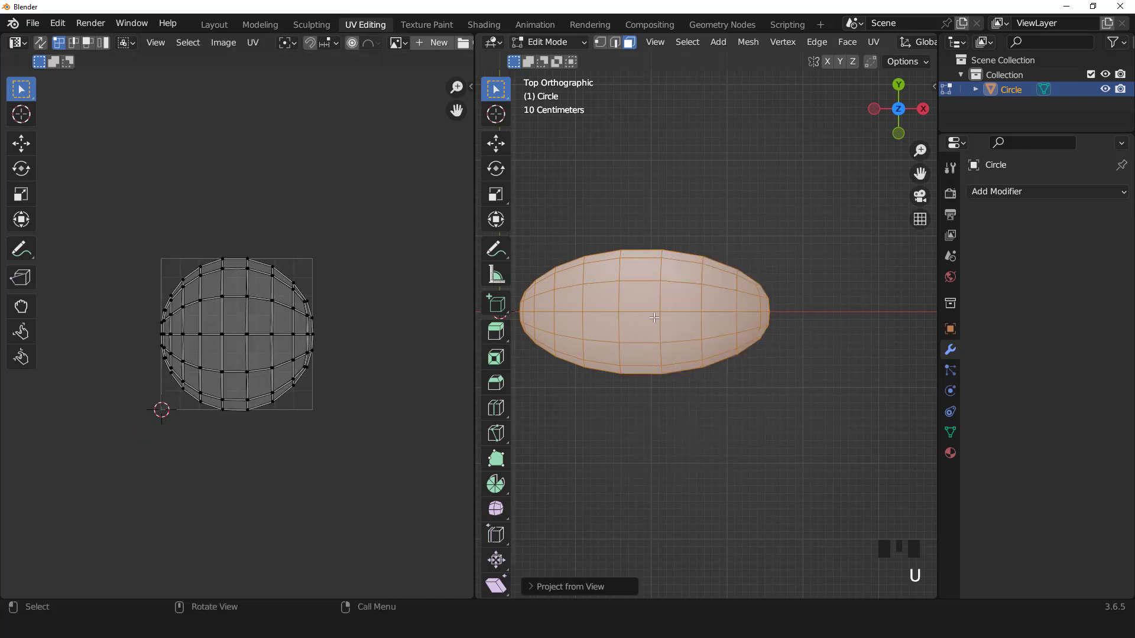
{"action": "key", "text": "Tab"}
Switch to the Texture Paint workspace, show the petal from above in a widened 3D viewport, and choose the Fill tool
{"action": "left_click", "coordinate": [427, 24]}
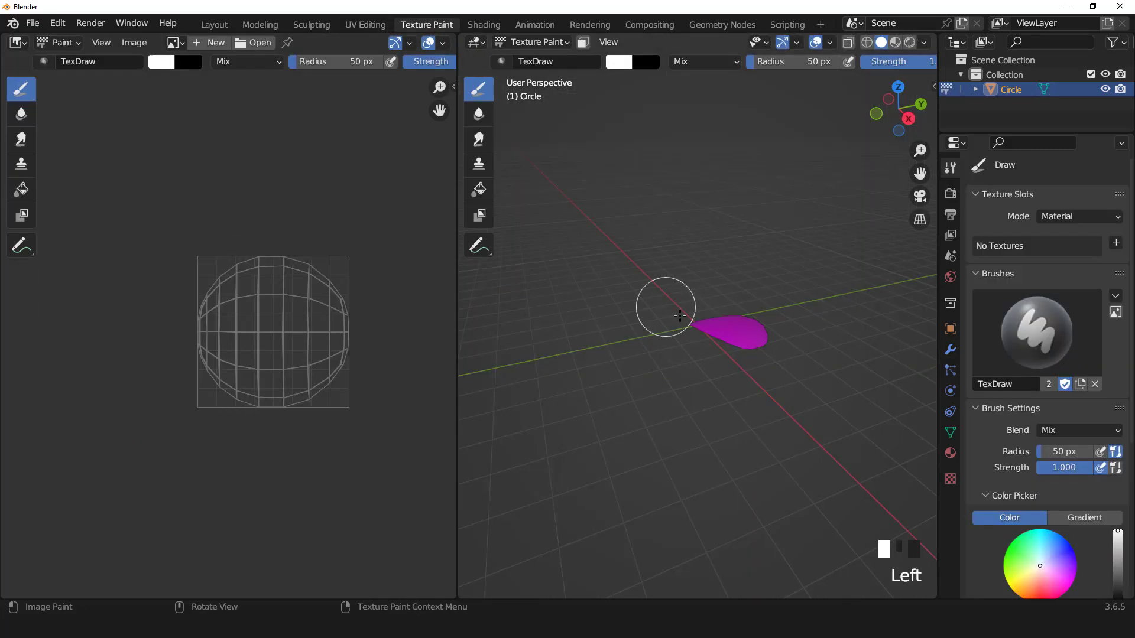
{"action": "scroll", "coordinate": [679, 316], "scroll_direction": "up", "scroll_amount": 6}
{"action": "key", "text": "KP_7"}
{"action": "middle_click_drag", "start_coordinate": [681, 316], "coordinate": [494, 322], "text": "shift"}
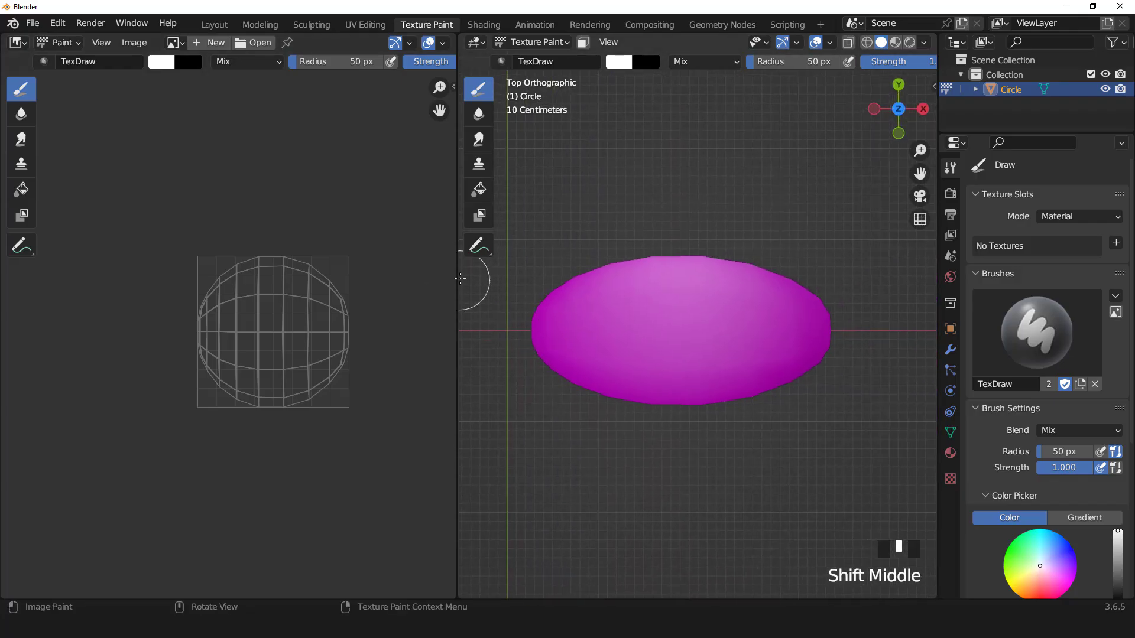
{"action": "left_click_drag", "start_coordinate": [458, 279], "coordinate": [244, 284]}
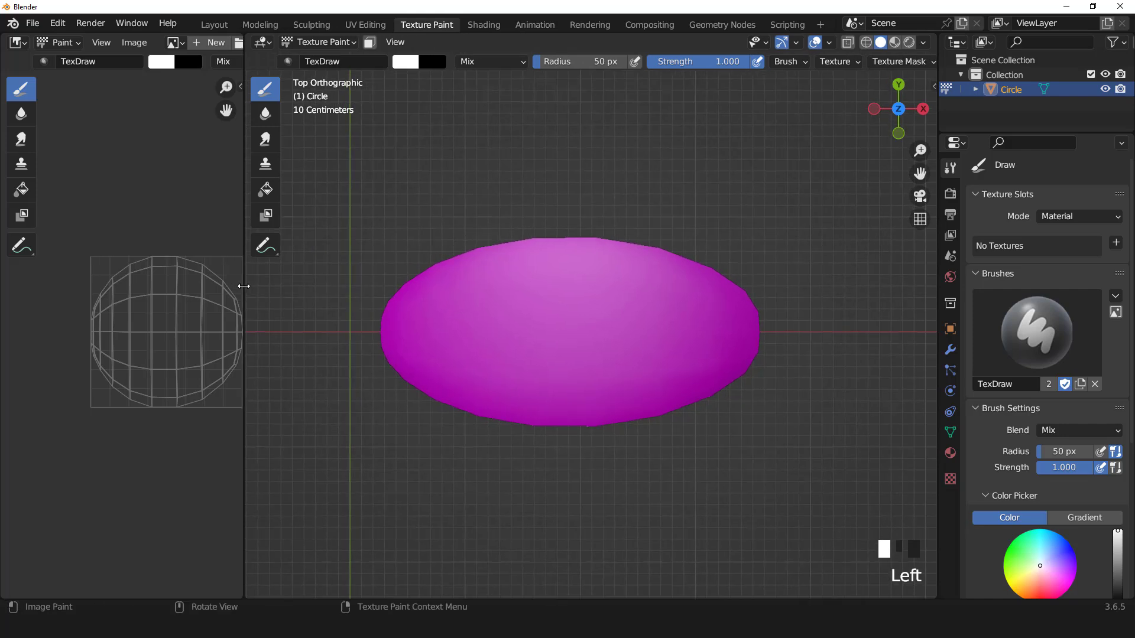
{"action": "left_click", "coordinate": [266, 191]}
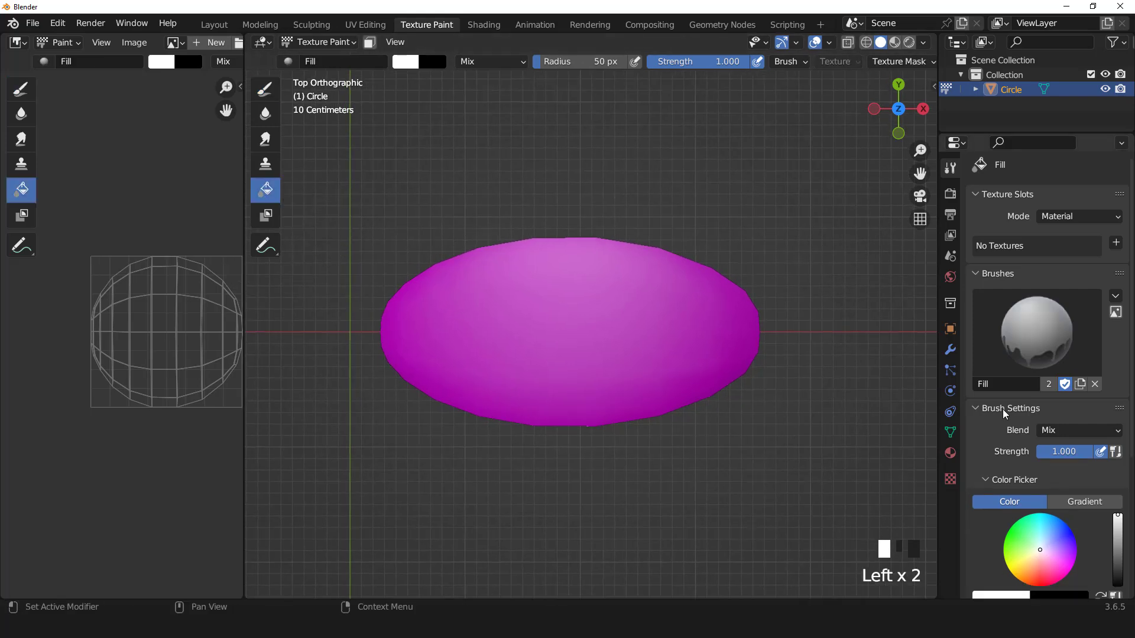
Assign the existing material named Material to the petal and set its Base Color to an Image Texture
{"action": "left_click", "coordinate": [950, 454]}
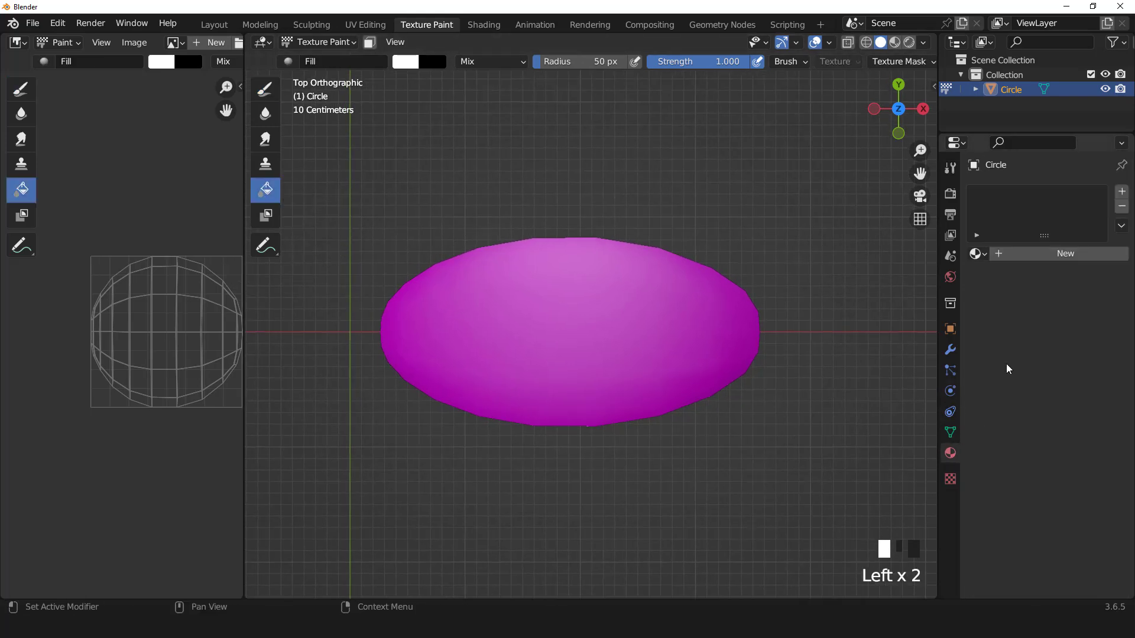
{"action": "left_click", "coordinate": [977, 253]}
{"action": "left_click", "coordinate": [932, 273]}
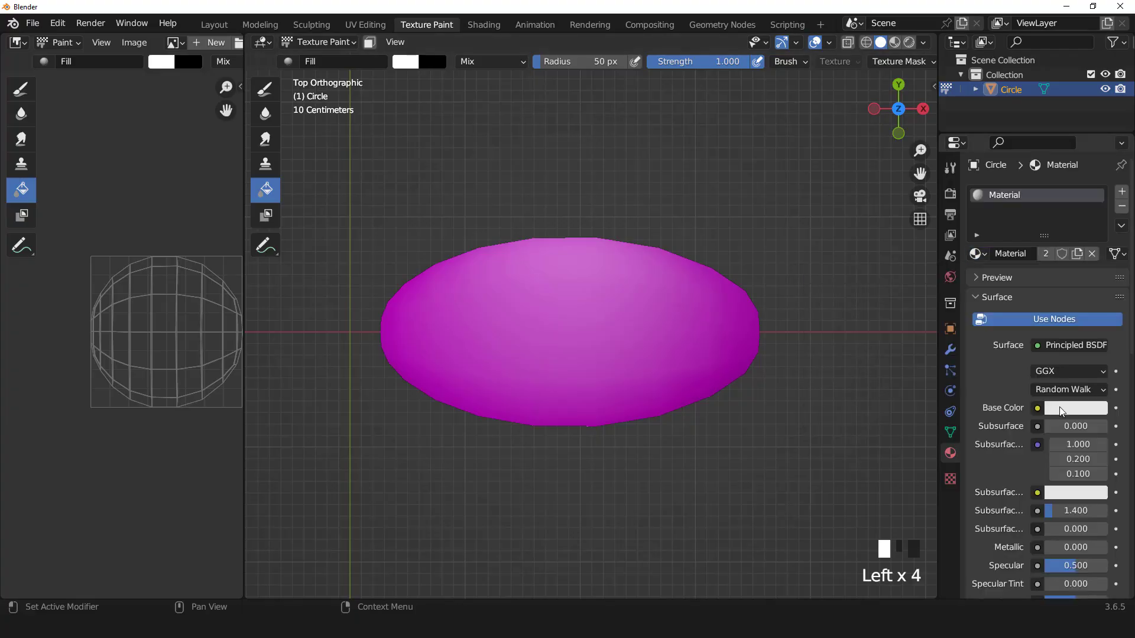
{"action": "left_click", "coordinate": [1037, 408]}
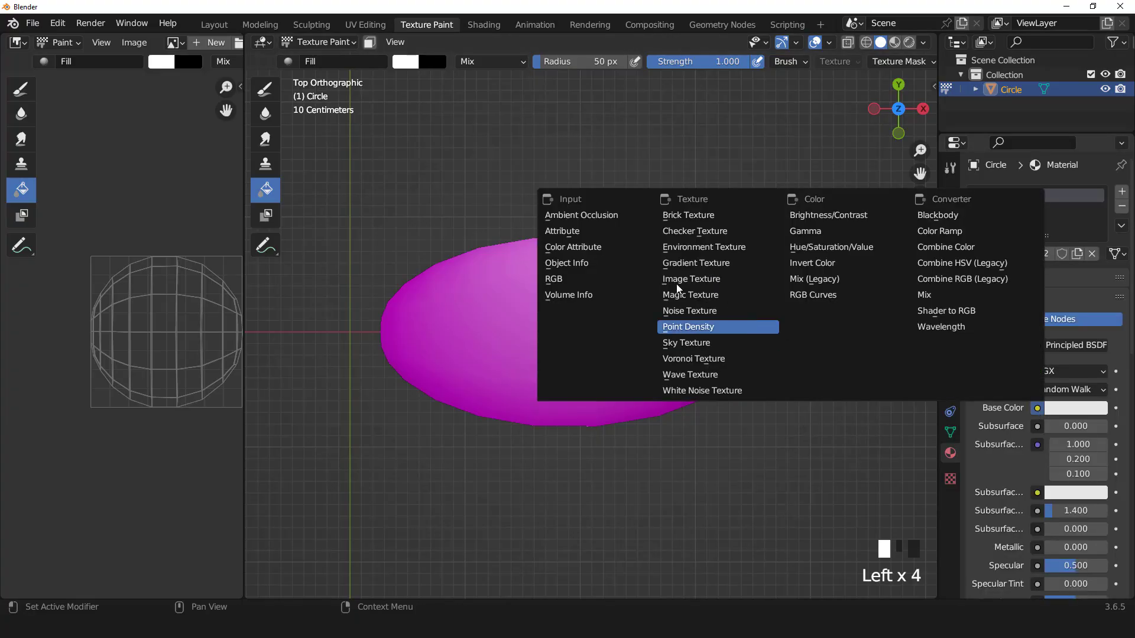
{"action": "left_click", "coordinate": [692, 279]}
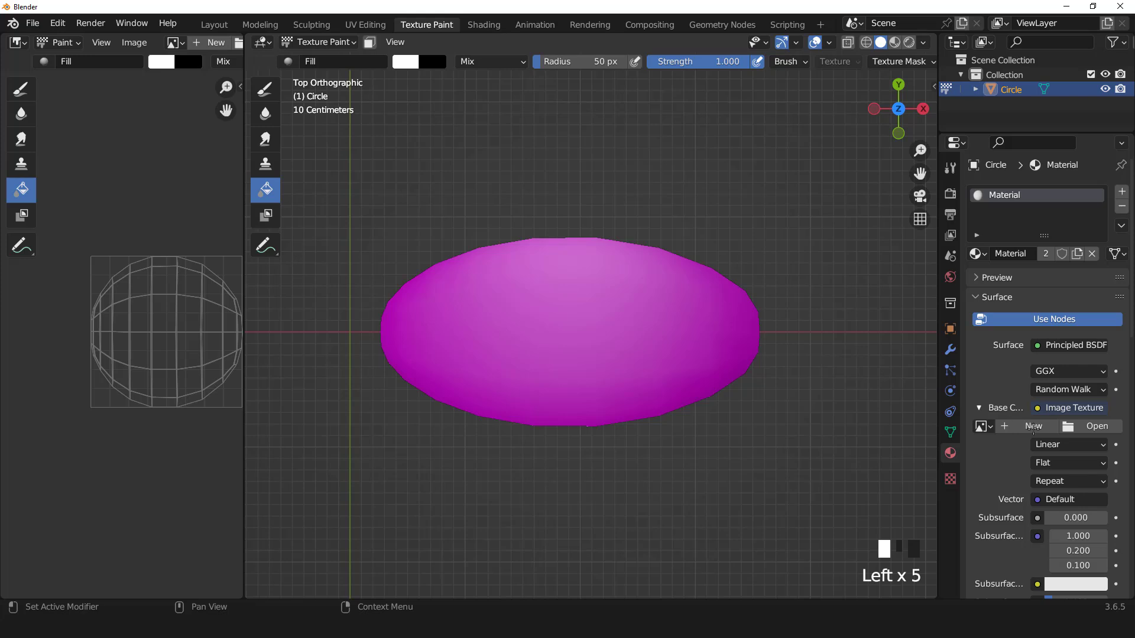
Create a new 512 × 512 px image named flowertxrs1 for the Base Color texture
{"action": "left_click", "coordinate": [1033, 426]}
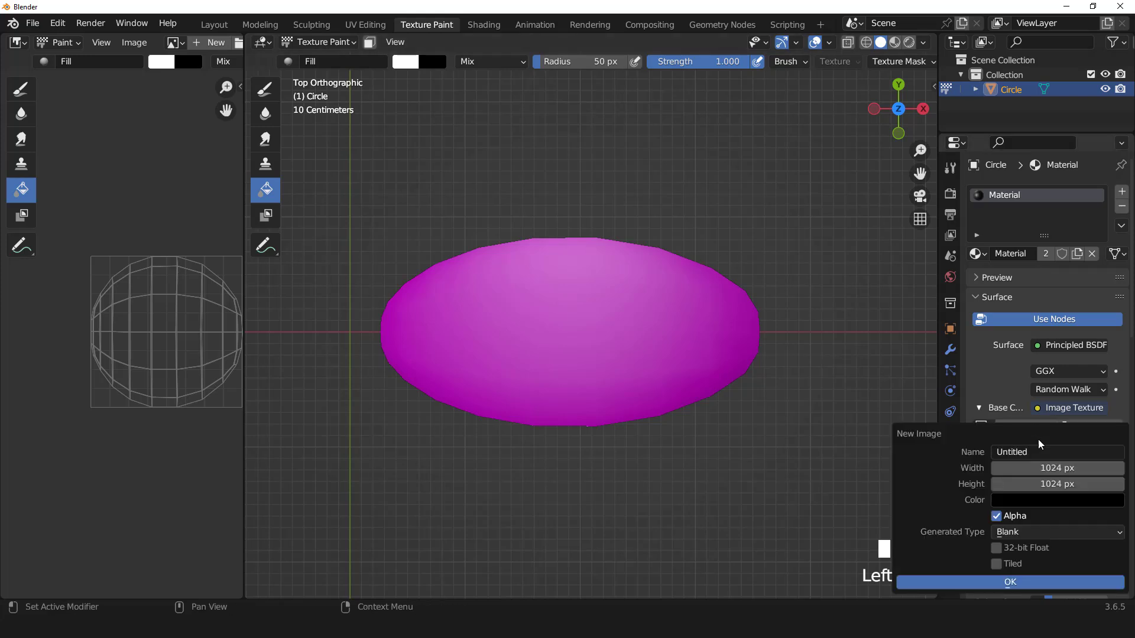
{"action": "left_click", "coordinate": [1071, 469]}
{"action": "left_click", "coordinate": [1071, 470]}
{"action": "type", "text": "/"}
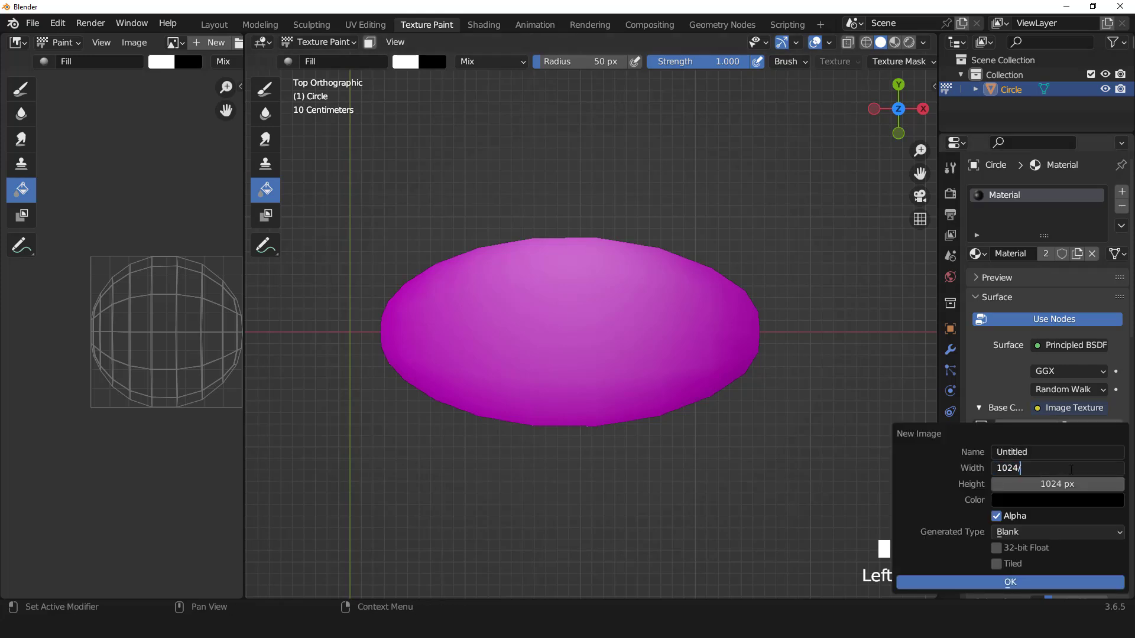
{"action": "type", "text": "2"}
{"action": "key", "text": "Return"}
{"action": "double_click", "coordinate": [1073, 486]}
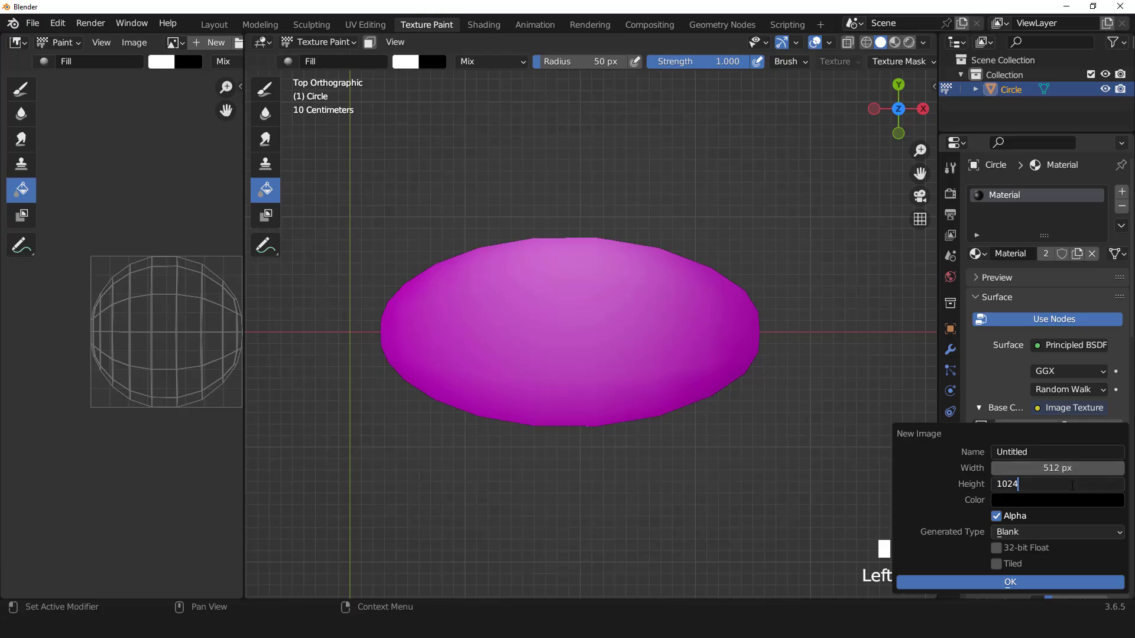
{"action": "type", "text": "/2"}
{"action": "key", "text": "Return"}
{"action": "left_click", "coordinate": [1024, 452]}
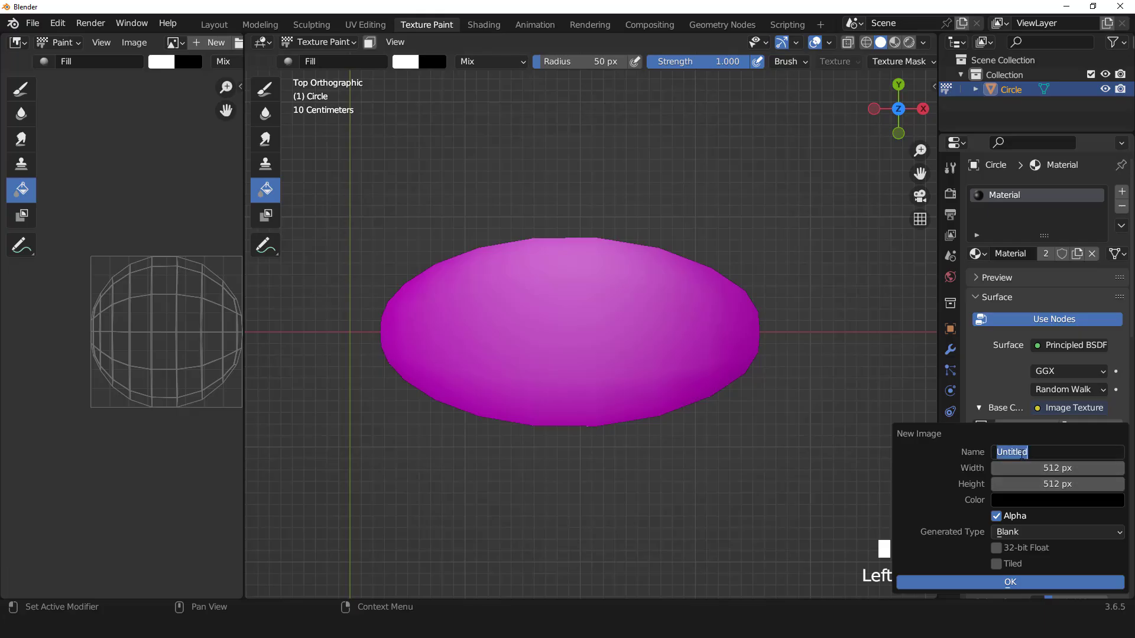
{"action": "type", "text": "flowertxrs1"}
{"action": "left_click", "coordinate": [1017, 581]}
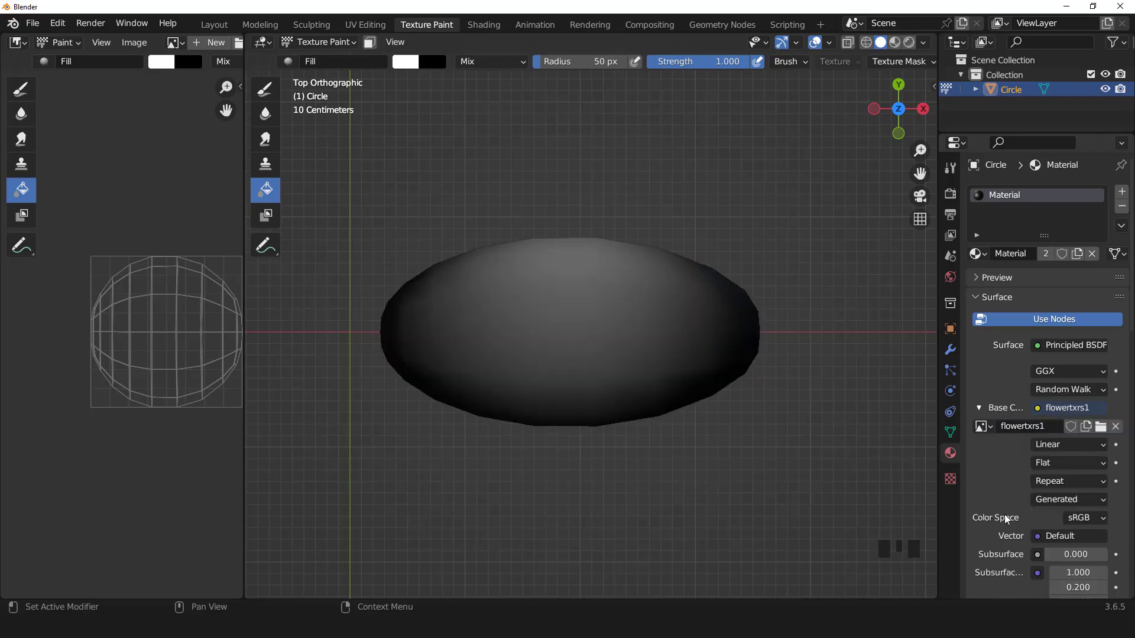
Set the Fill brush to Gradient and colour its first stop magenta (hue 0.887, saturation 0.941, value 0.317)
{"action": "left_click", "coordinate": [949, 175]}
{"action": "left_click", "coordinate": [1084, 496]}
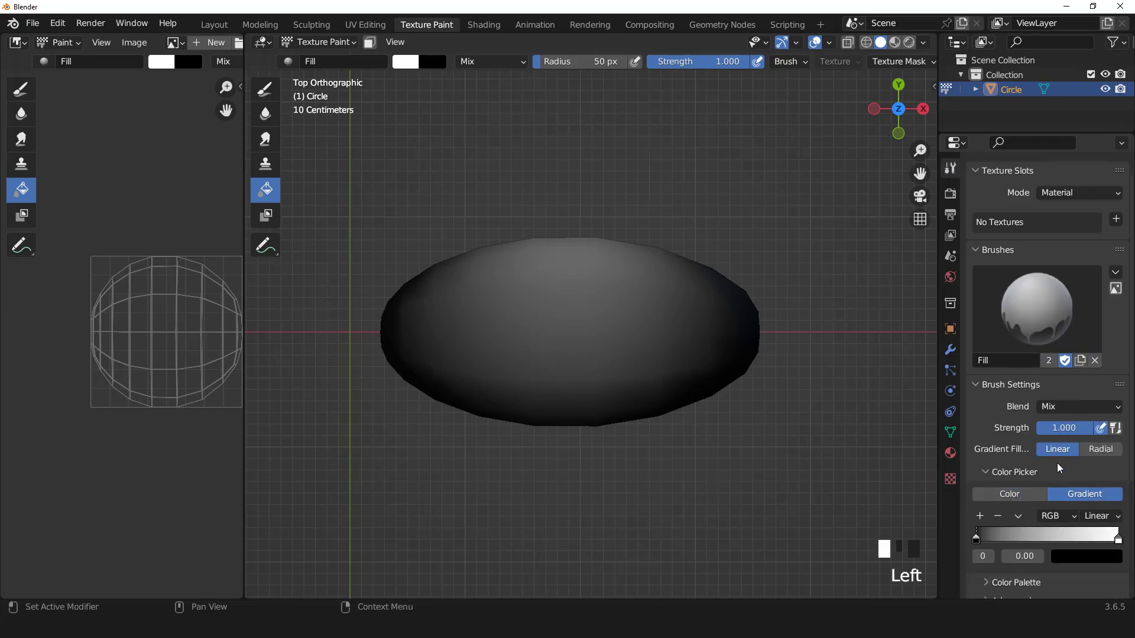
{"action": "scroll", "coordinate": [1057, 463], "scroll_direction": "down", "scroll_amount": 3}
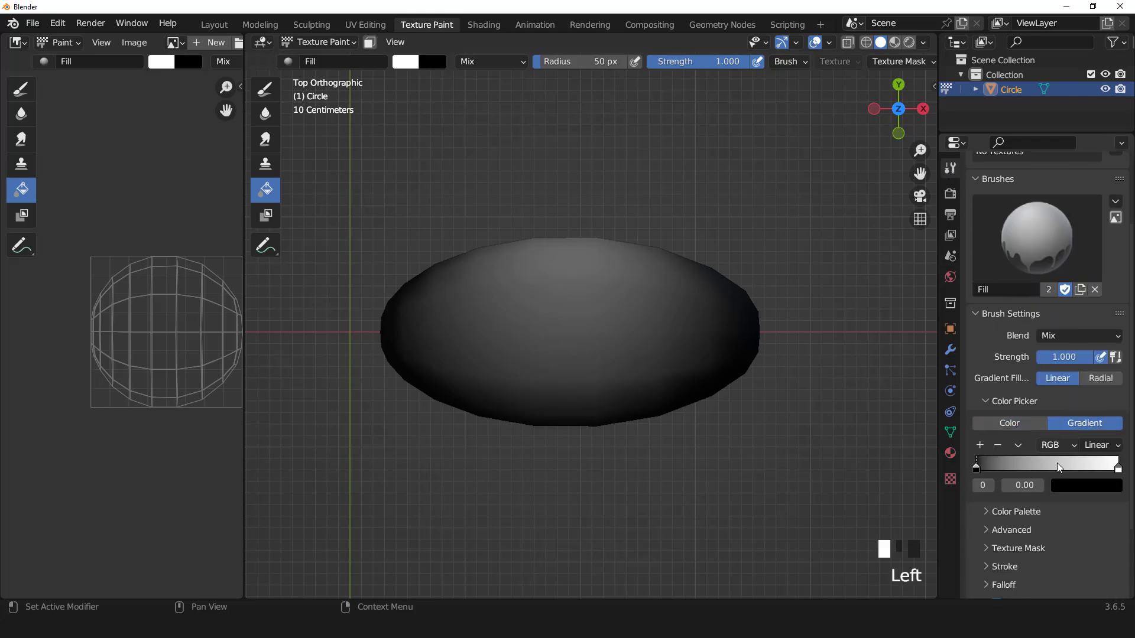
{"action": "left_click", "coordinate": [1079, 490]}
{"action": "left_click_drag", "start_coordinate": [1110, 380], "coordinate": [1111, 303]}
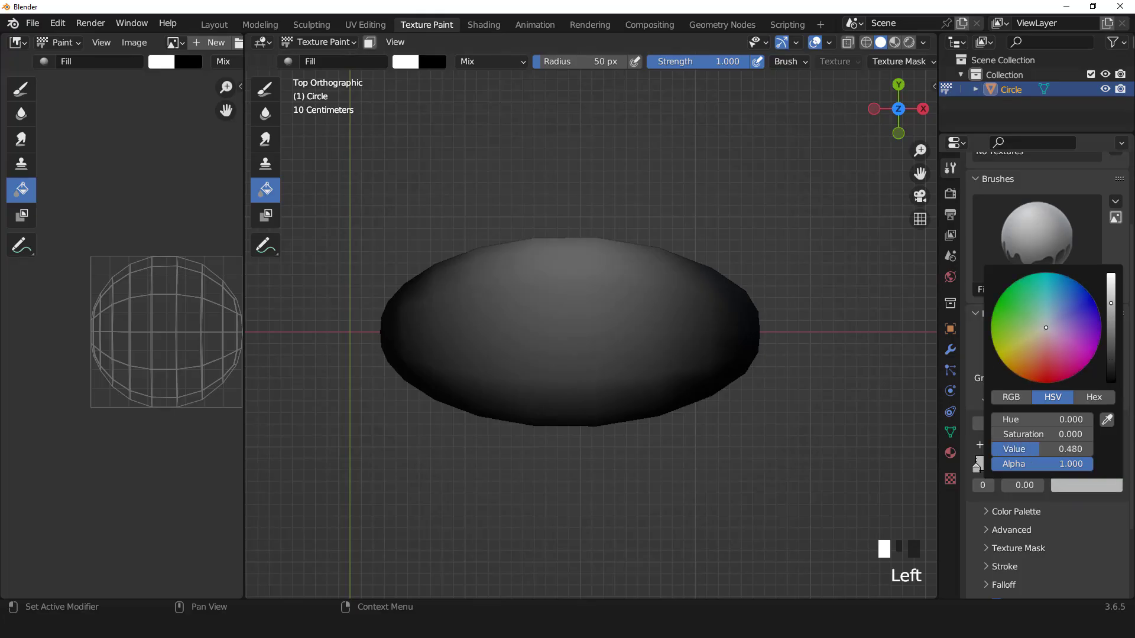
{"action": "left_click_drag", "start_coordinate": [1074, 355], "coordinate": [1077, 355]}
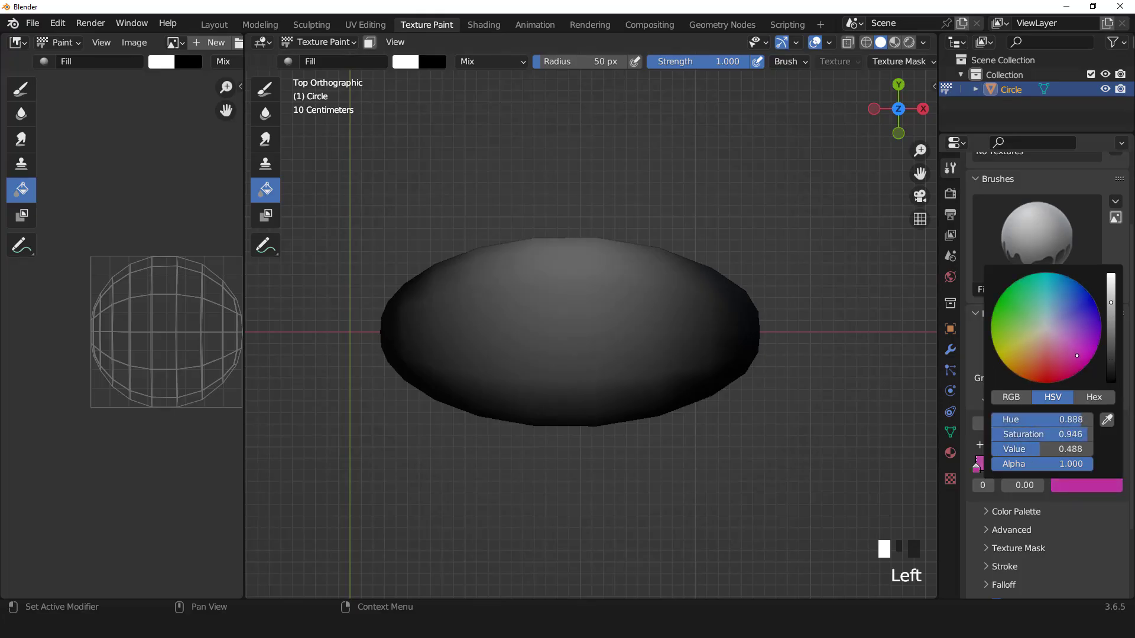
{"action": "left_click_drag", "start_coordinate": [1111, 314], "coordinate": [1110, 316]}
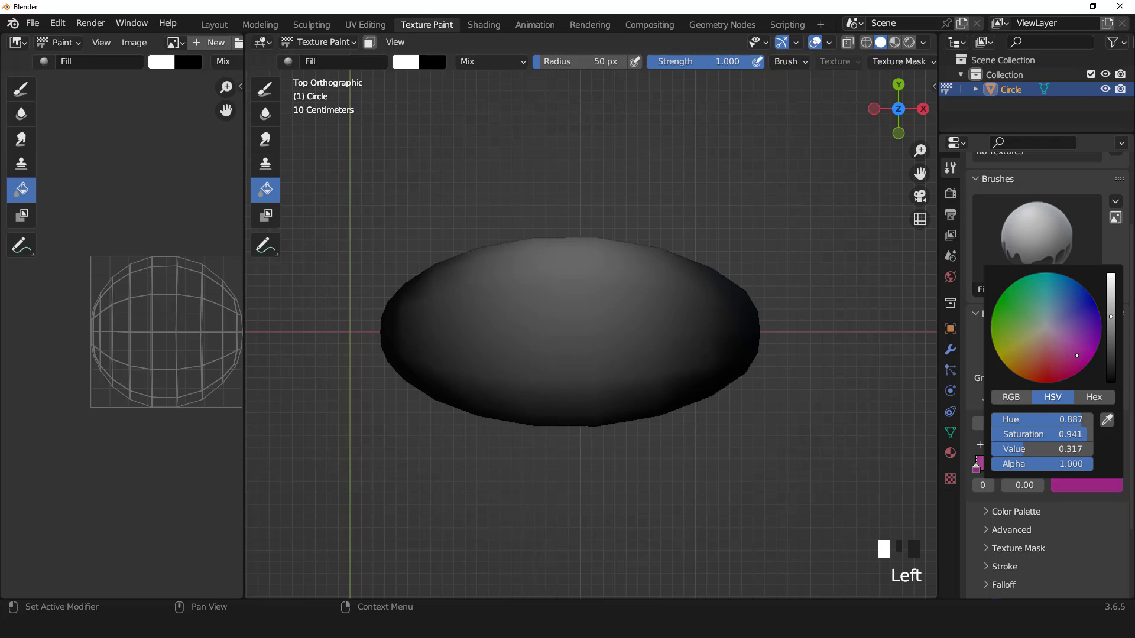
Fill the petal with a lengthwise magenta-to-white gradient from its inner tip, and set the viewport's solid shading to Flat lighting
{"action": "scroll", "coordinate": [485, 346], "scroll_direction": "down", "scroll_amount": 2}
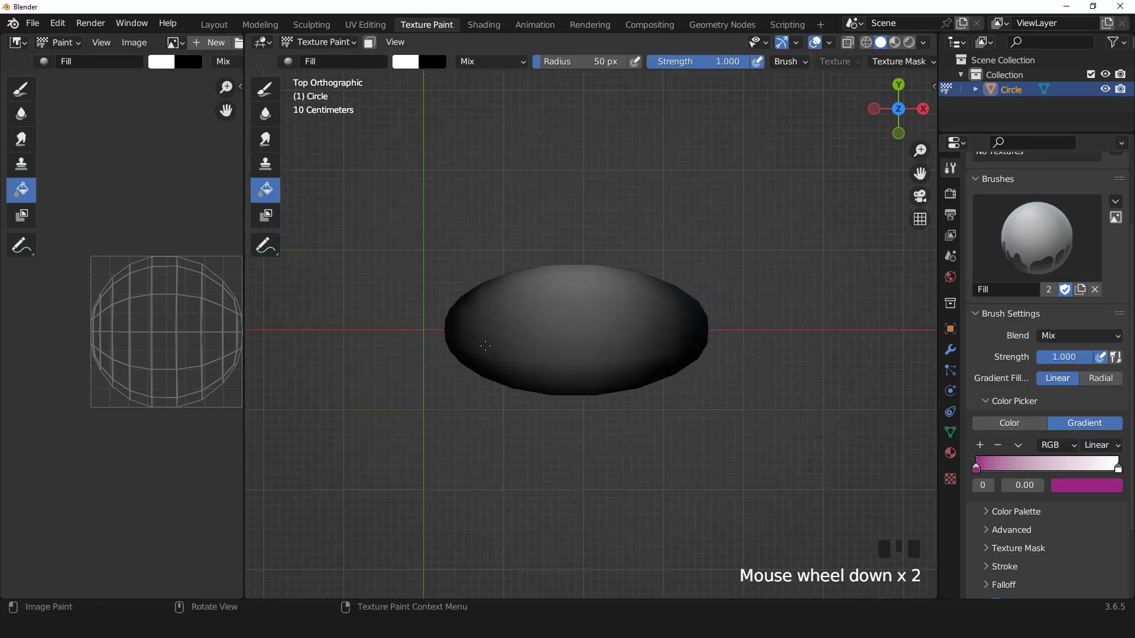
{"action": "left_click_drag", "start_coordinate": [447, 330], "coordinate": [791, 329]}
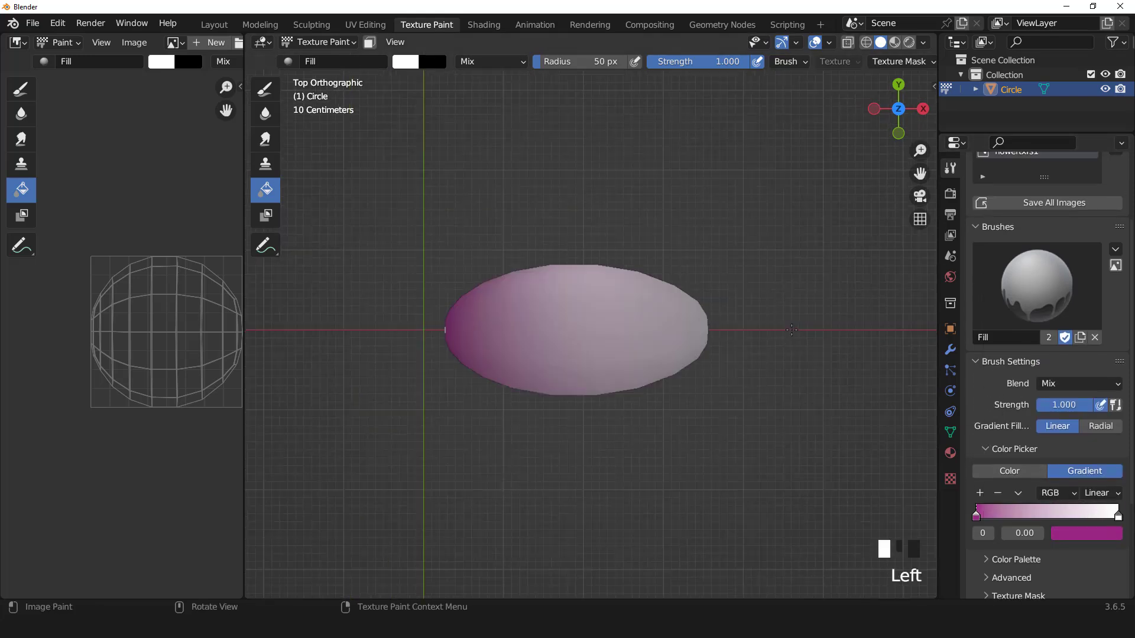
{"action": "left_click", "coordinate": [923, 43]}
{"action": "left_click", "coordinate": [958, 113]}
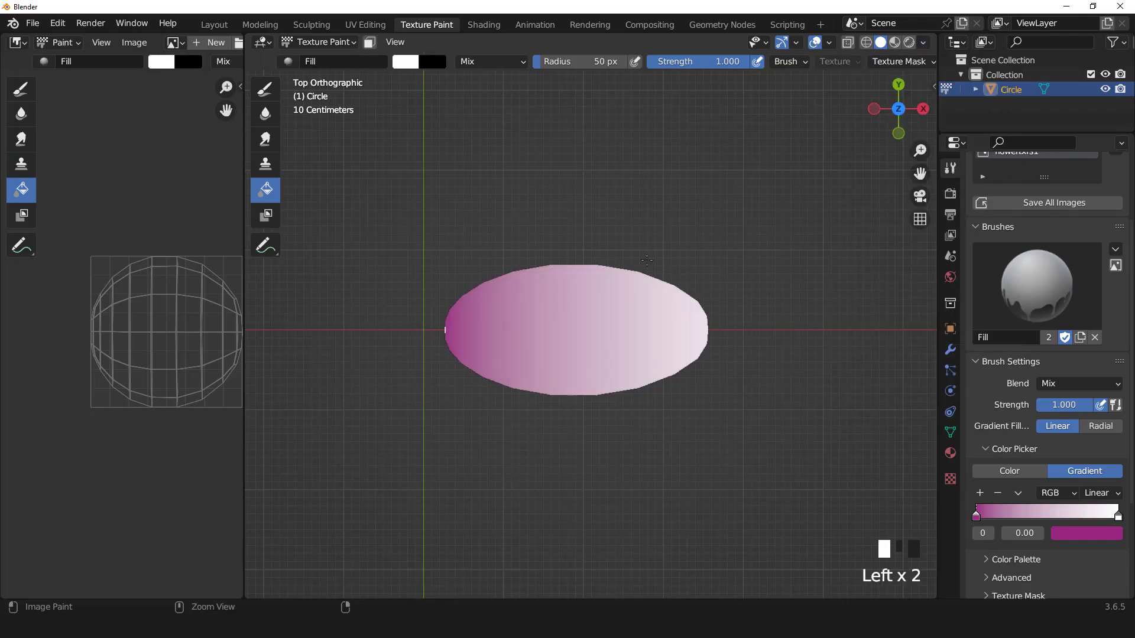
Replace the fill with a longer gradient starting just before the petal's inner tip, and undo it again
{"action": "key", "text": "ctrl+z"}
{"action": "left_click_drag", "start_coordinate": [434, 327], "coordinate": [861, 320]}
{"action": "scroll", "coordinate": [828, 337], "scroll_direction": "up", "scroll_amount": 1}
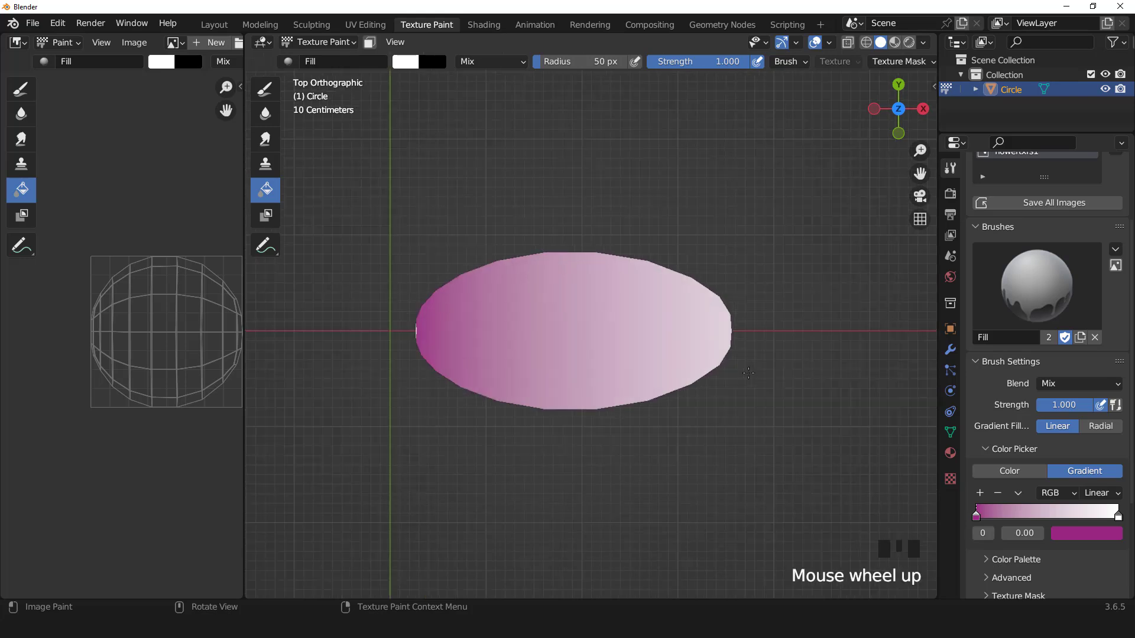
{"action": "scroll", "coordinate": [749, 373], "scroll_direction": "down", "scroll_amount": 1}
{"action": "key", "text": "ctrl+z"}
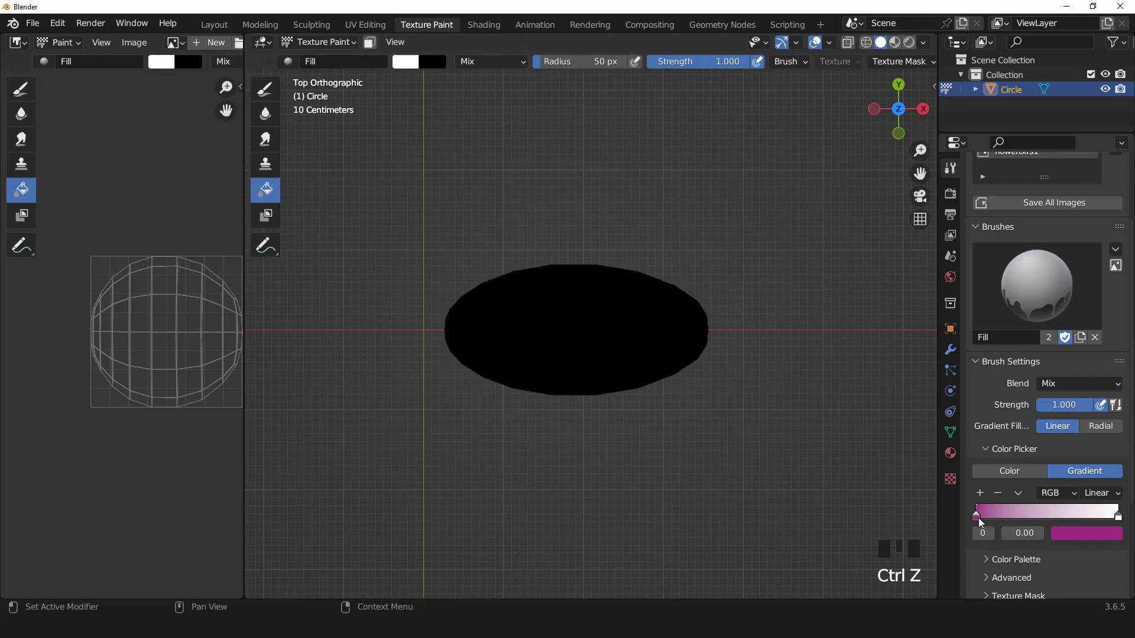
Try the petal fill with the magenta stop at 0.06, undo the fill, and return the stop to 0.00
{"action": "left_click_drag", "start_coordinate": [978, 518], "coordinate": [985, 518]}
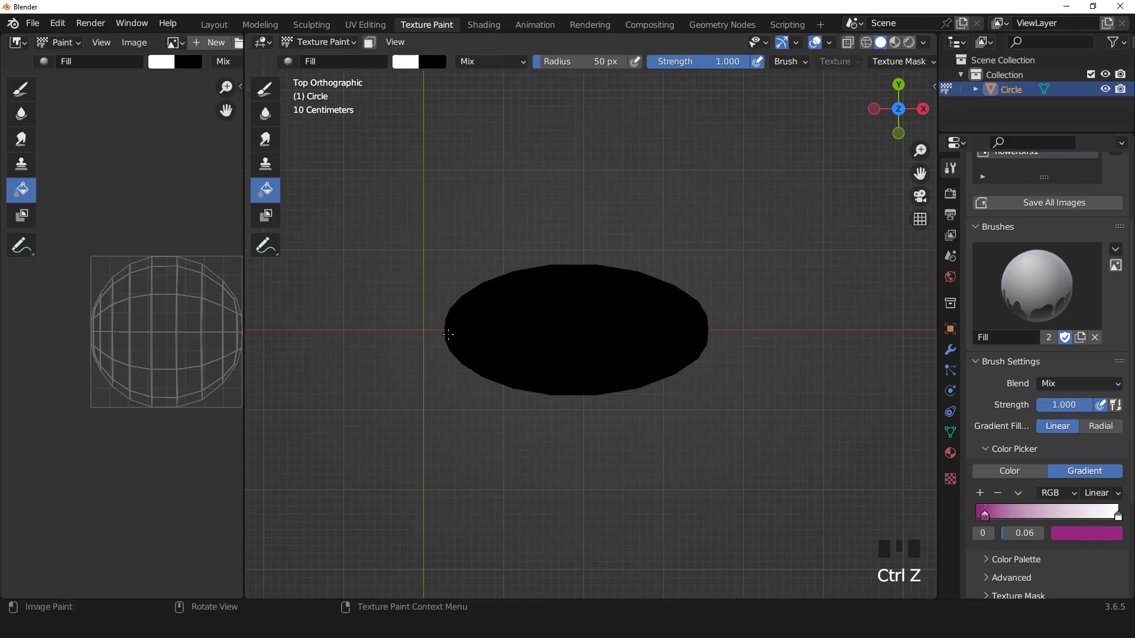
{"action": "left_click_drag", "start_coordinate": [448, 334], "coordinate": [867, 328]}
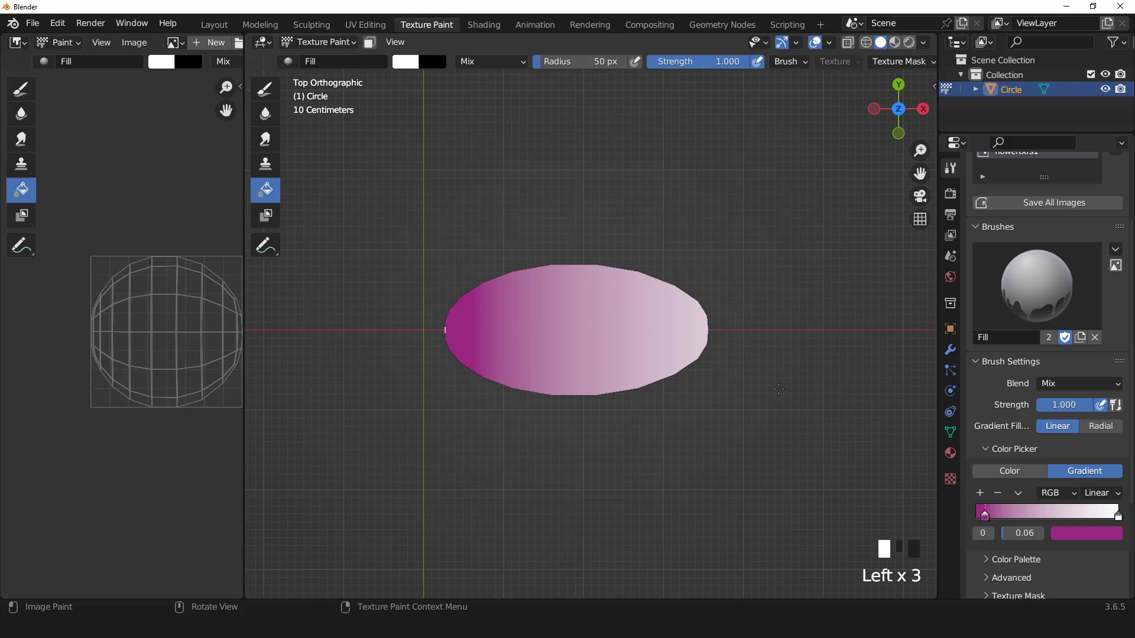
{"action": "scroll", "coordinate": [779, 388], "scroll_direction": "up", "scroll_amount": 2}
{"action": "key", "text": "ctrl+z"}
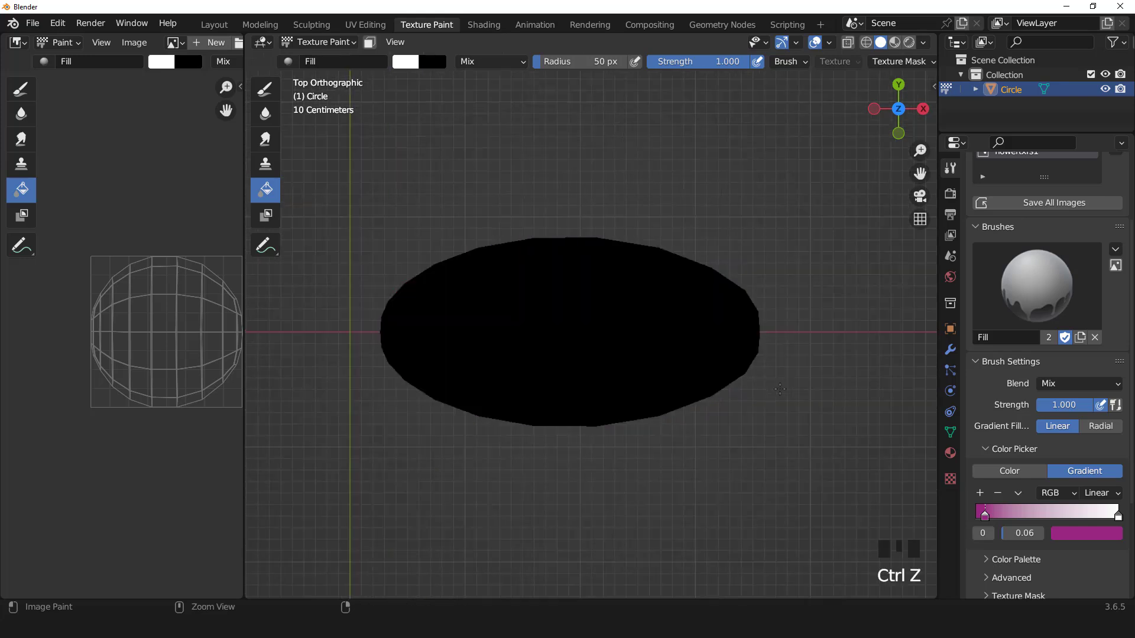
{"action": "left_click_drag", "start_coordinate": [981, 518], "coordinate": [976, 519]}
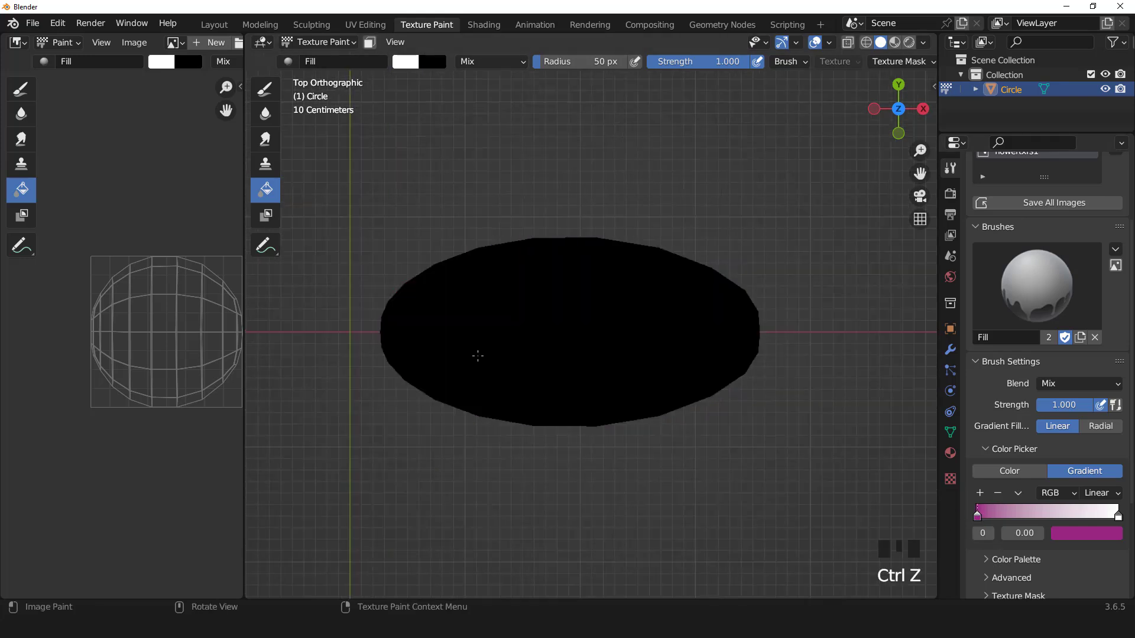
Fill the petal with a linear magenta-to-white gradient running from just before its inner tip to beyond its outer end
{"action": "scroll", "coordinate": [451, 332], "scroll_direction": "down", "scroll_amount": 2}
{"action": "left_click", "coordinate": [451, 334]}
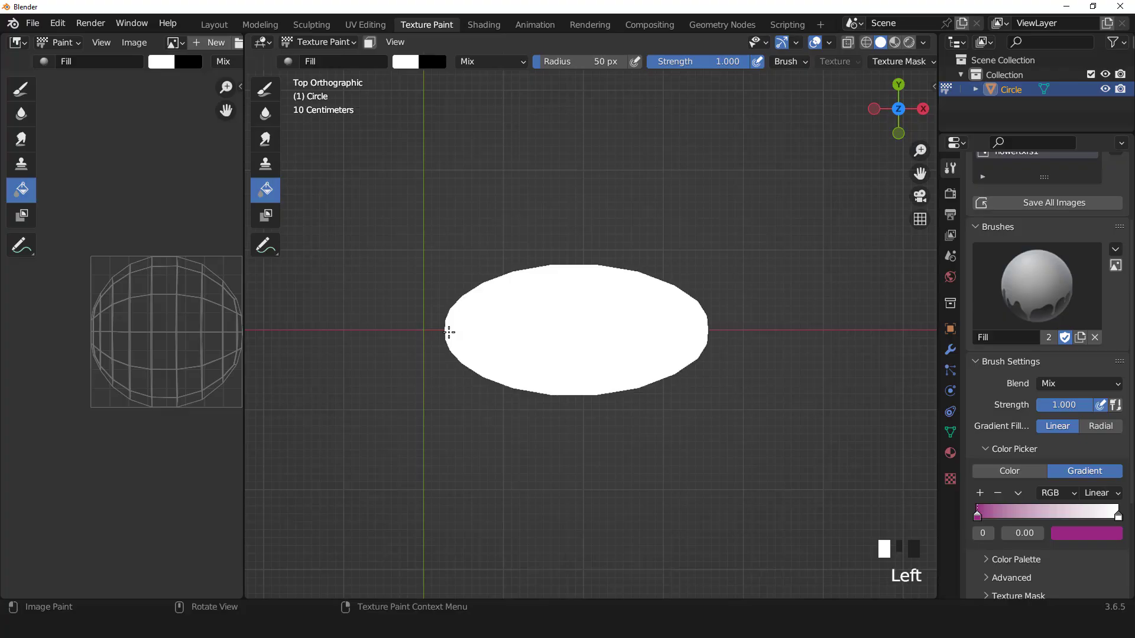
{"action": "left_click_drag", "start_coordinate": [430, 330], "coordinate": [775, 330]}
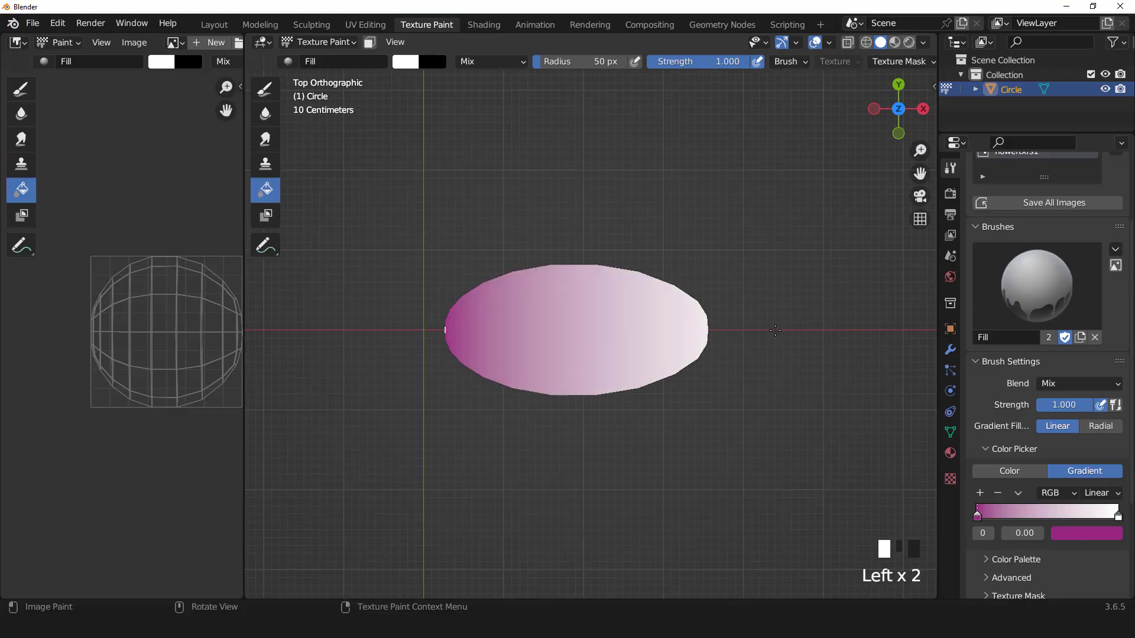
Check the painted petal in perspective and put it into Edit Mode
{"action": "middle_click_drag", "start_coordinate": [775, 331], "coordinate": [615, 278]}
{"action": "key", "text": "KP_7"}
{"action": "key", "text": "Tab"}
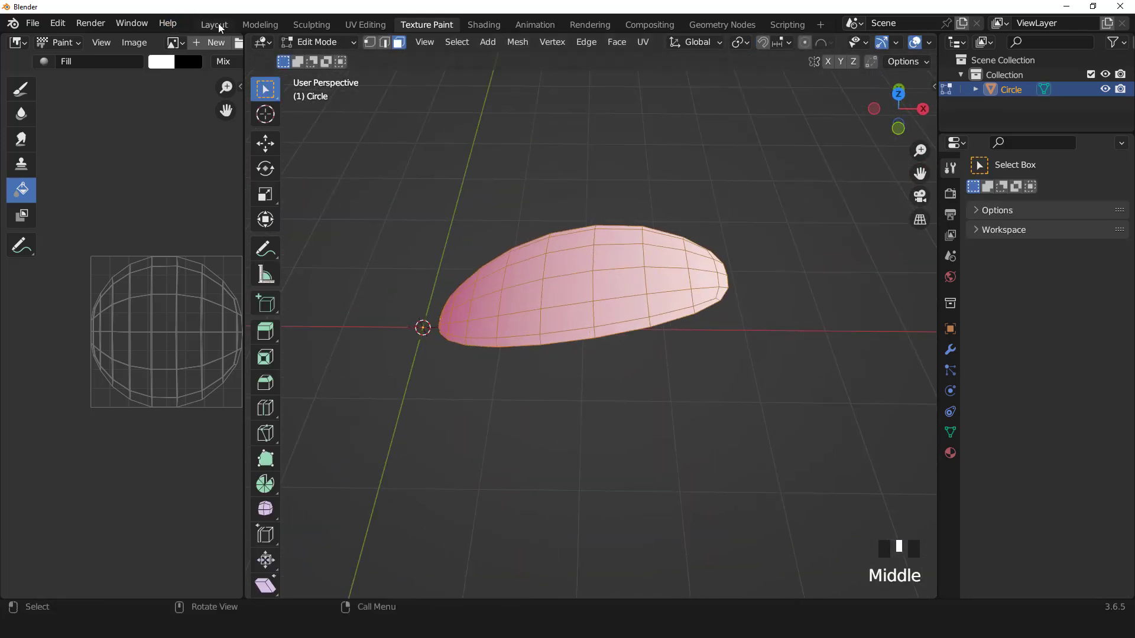
Switch to the Layout workspace and put the petal into Edit Mode, seen from the top
{"action": "left_click", "coordinate": [214, 24]}
{"action": "scroll", "coordinate": [545, 297], "scroll_direction": "up", "scroll_amount": 1}
{"action": "middle_click_drag", "start_coordinate": [545, 296], "coordinate": [544, 234]}
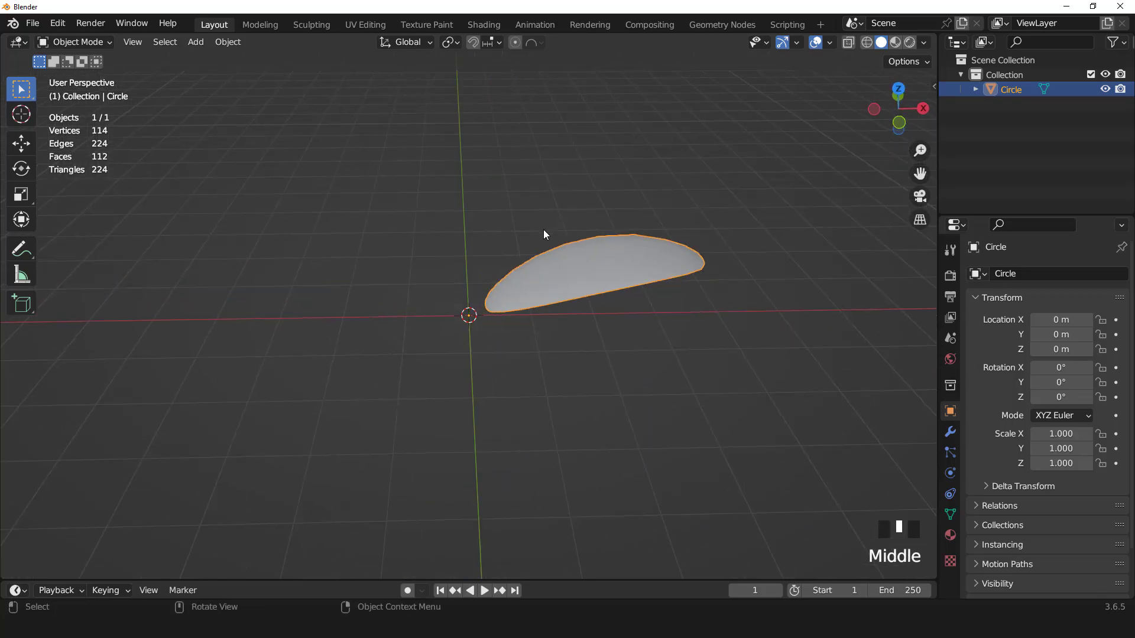
{"action": "key", "text": "KP_7"}
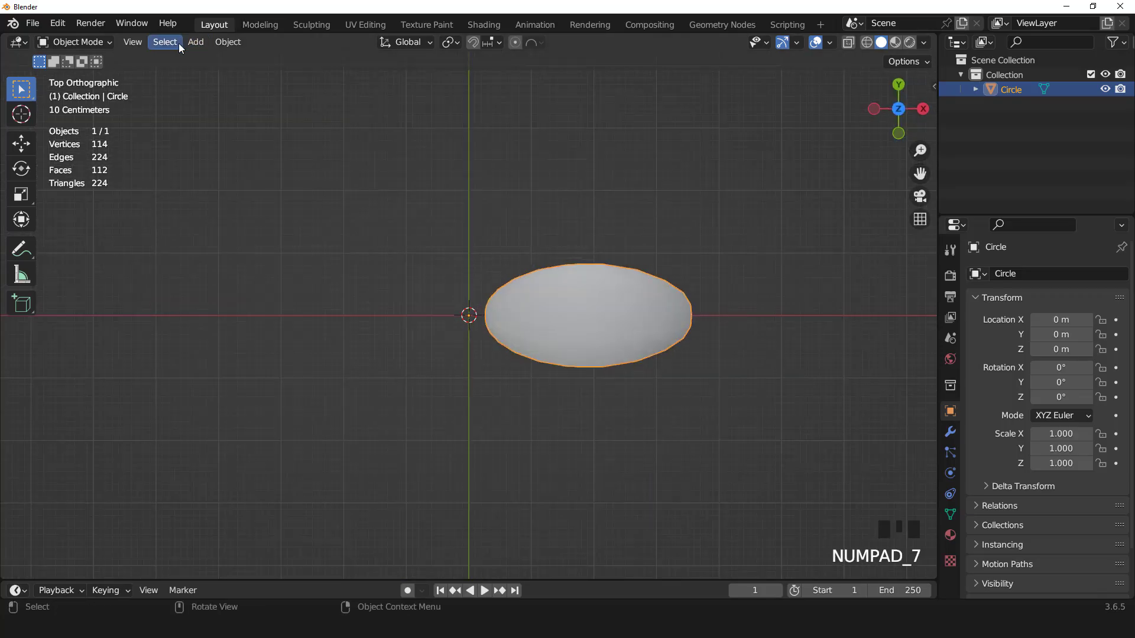
{"action": "left_click", "coordinate": [196, 42]}
{"action": "mouse_move", "coordinate": [217, 62]}
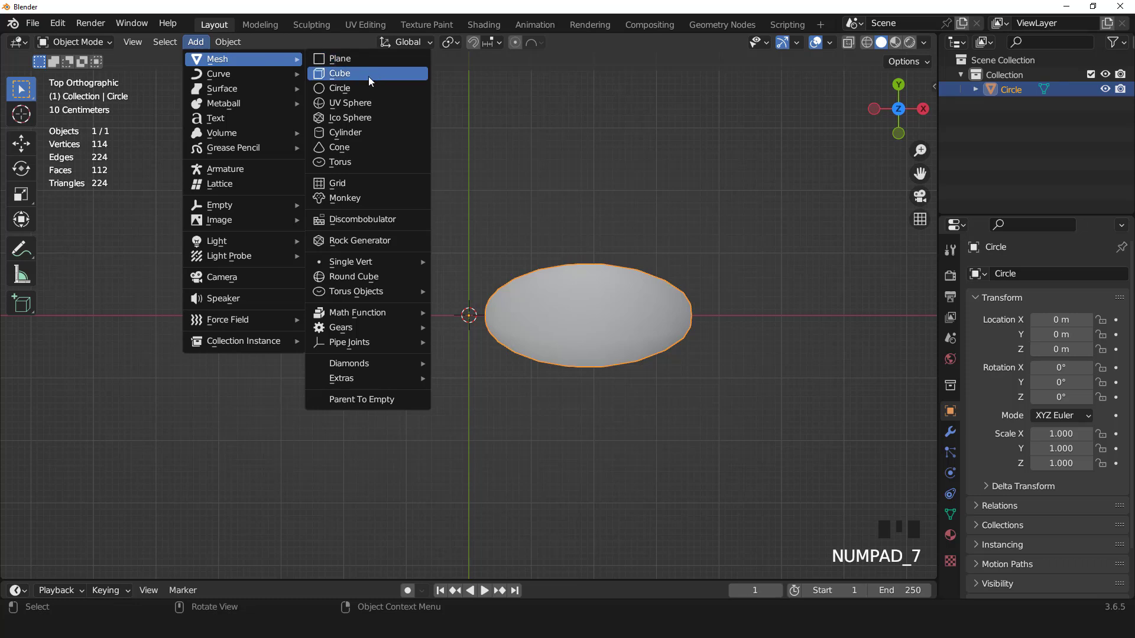
{"action": "scroll", "coordinate": [597, 328], "scroll_direction": "up", "scroll_amount": 2}
{"action": "key", "text": "Tab"}
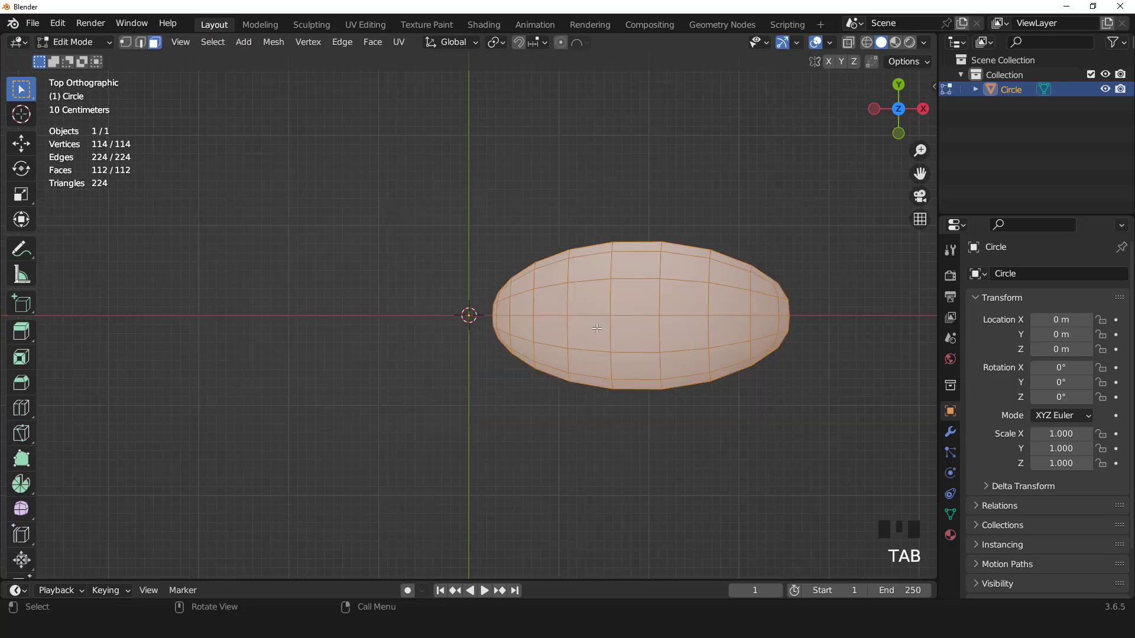
Spin the petal around the 3D cursor as separate duplicates in 4 steps
{"action": "left_click", "coordinate": [21, 483]}
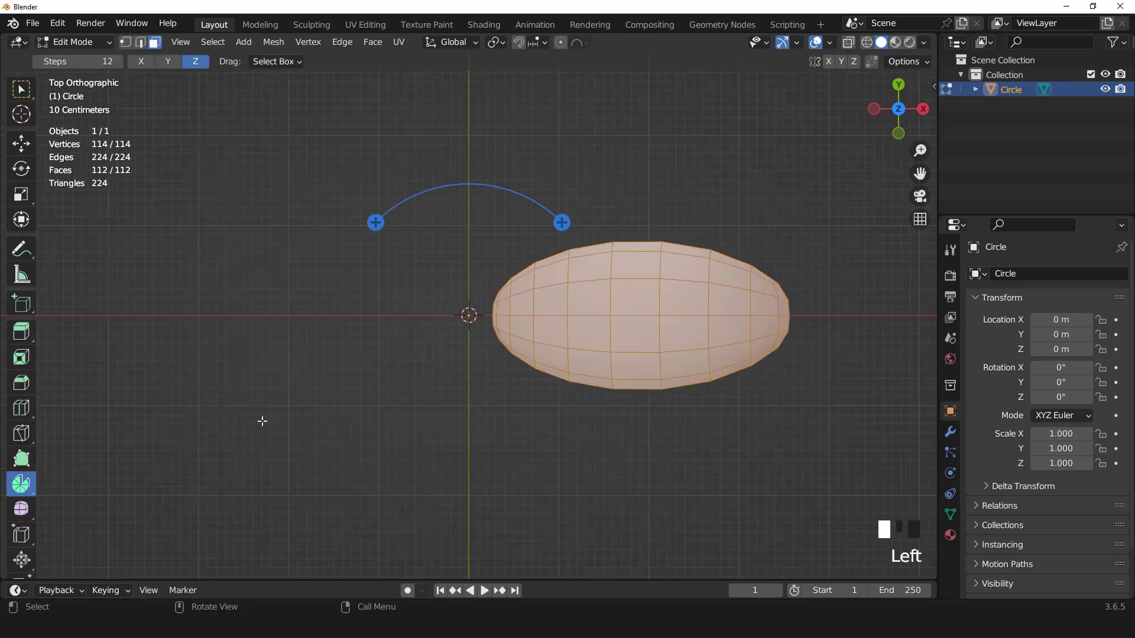
{"action": "scroll", "coordinate": [286, 404], "scroll_direction": "down", "scroll_amount": 2}
{"action": "left_click_drag", "start_coordinate": [375, 223], "coordinate": [291, 370]}
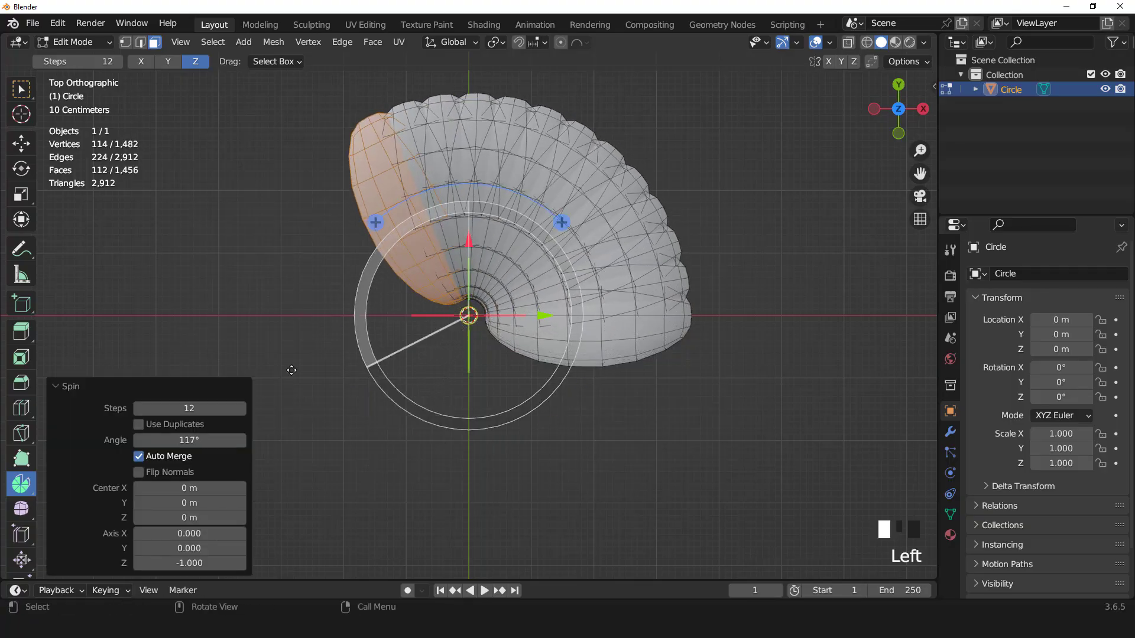
{"action": "left_click", "coordinate": [142, 425]}
{"action": "left_click", "coordinate": [177, 440]}
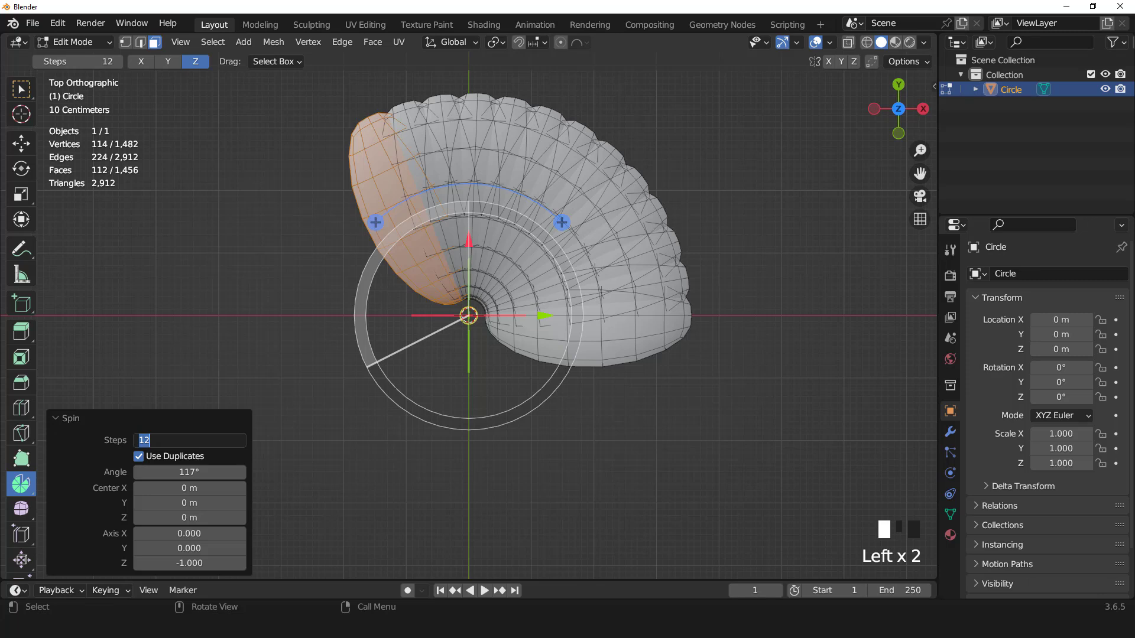
{"action": "type", "text": "4"}
Set the spin angle to 360/5*4, i.e. 288°, to distribute five petals evenly in a circle
{"action": "left_click", "coordinate": [195, 466]}
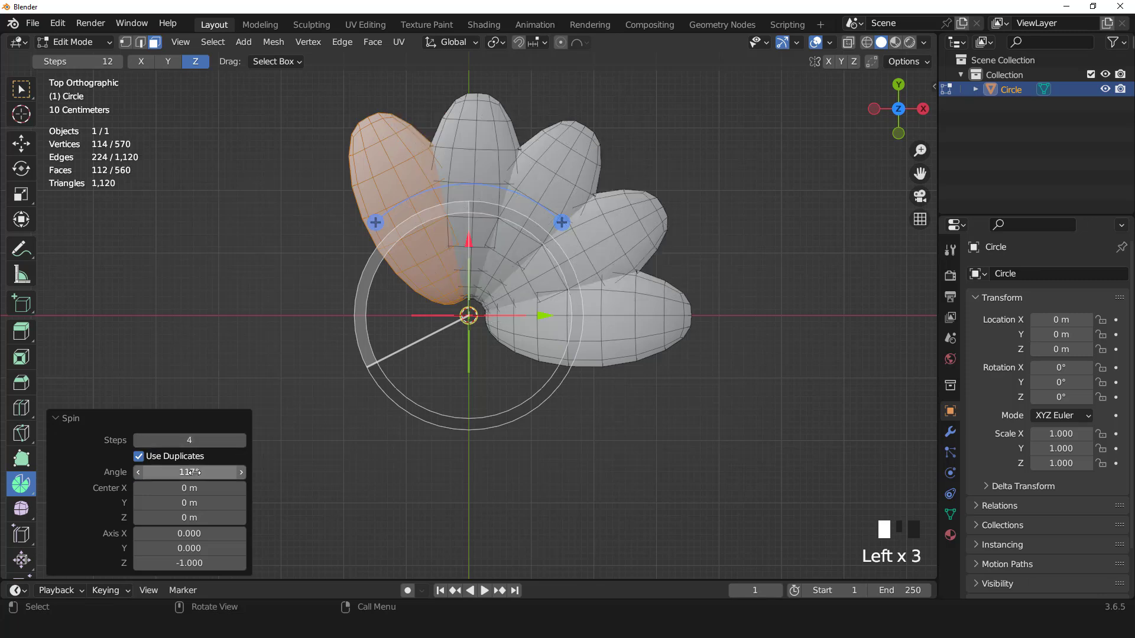
{"action": "type", "text": "360"}
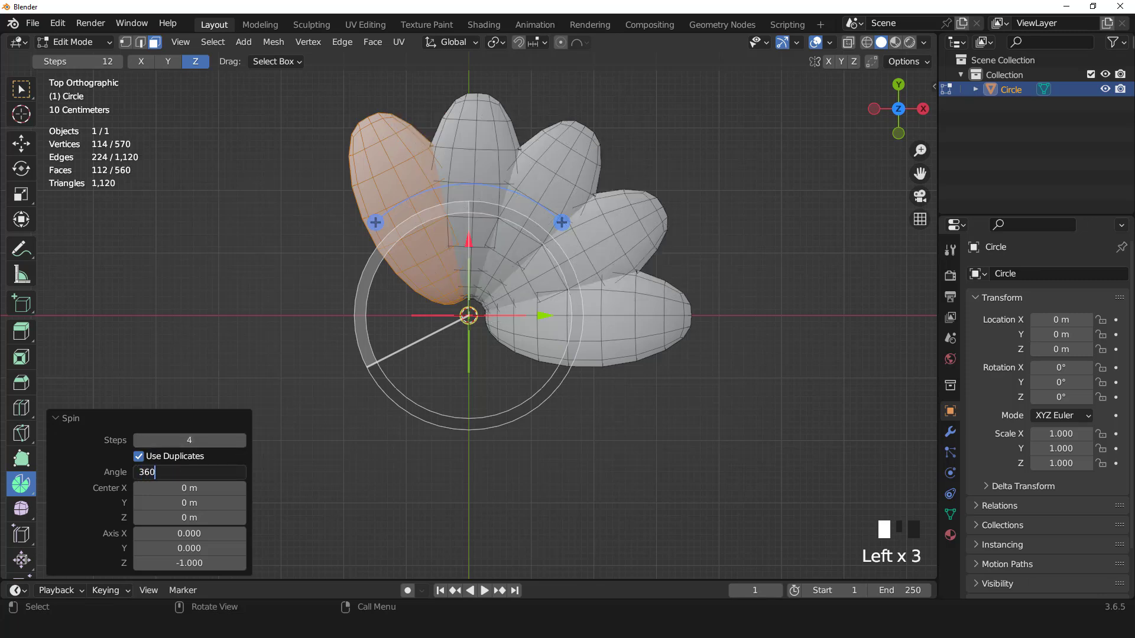
{"action": "type", "text": "/5"}
{"action": "key", "text": "Return"}
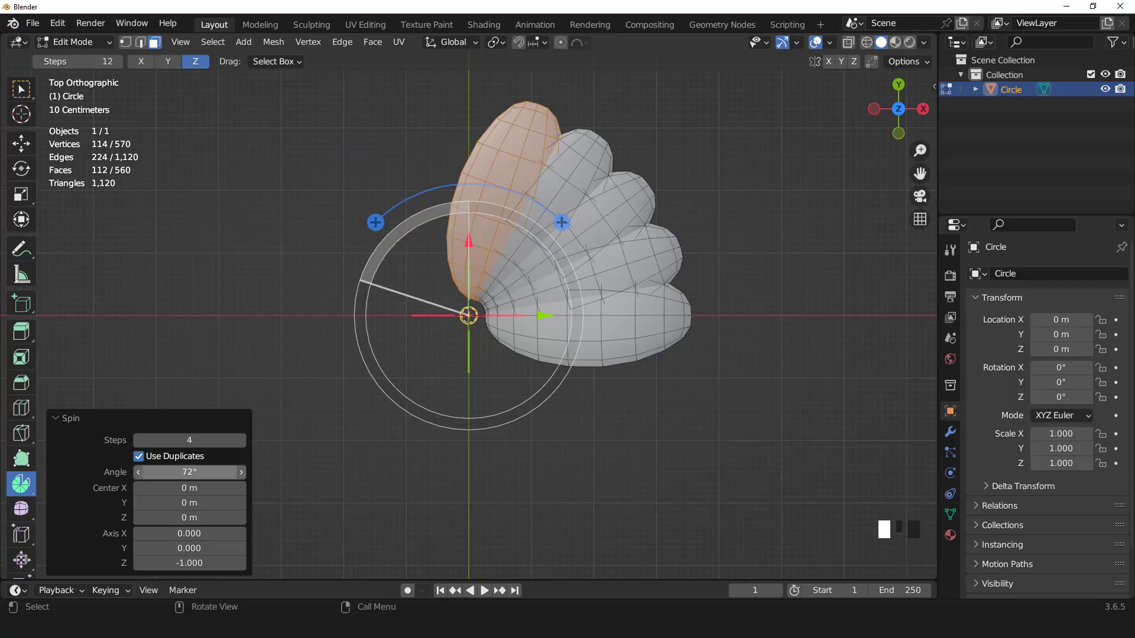
{"action": "left_click", "coordinate": [199, 472]}
{"action": "left_click", "coordinate": [200, 474]}
{"action": "type", "text": "*"}
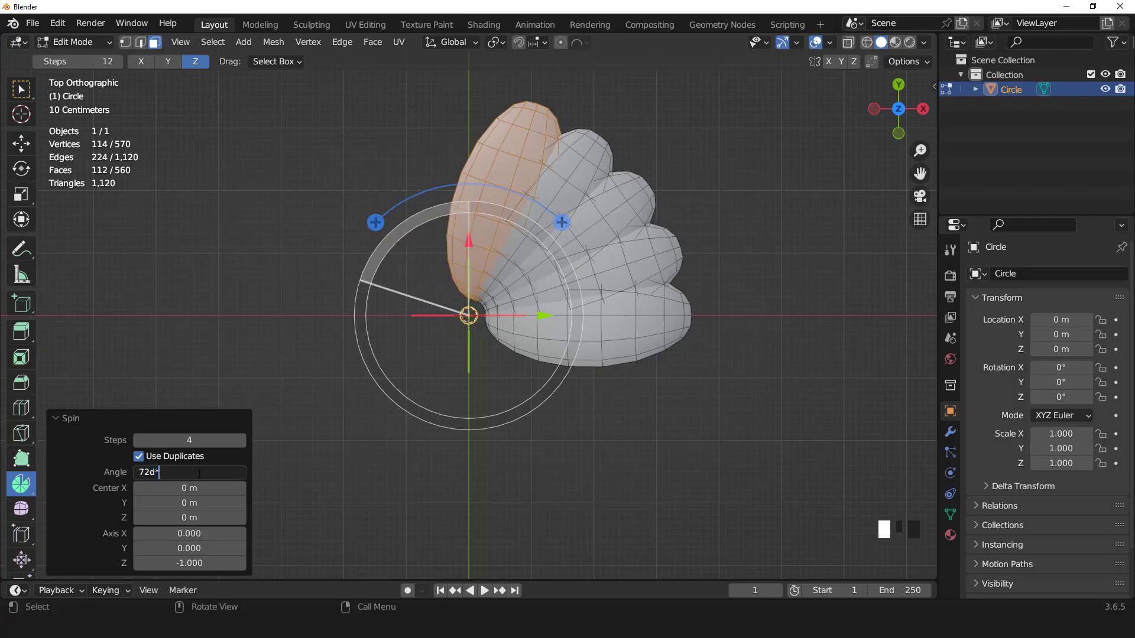
{"action": "type", "text": "4"}
{"action": "key", "text": "Return"}
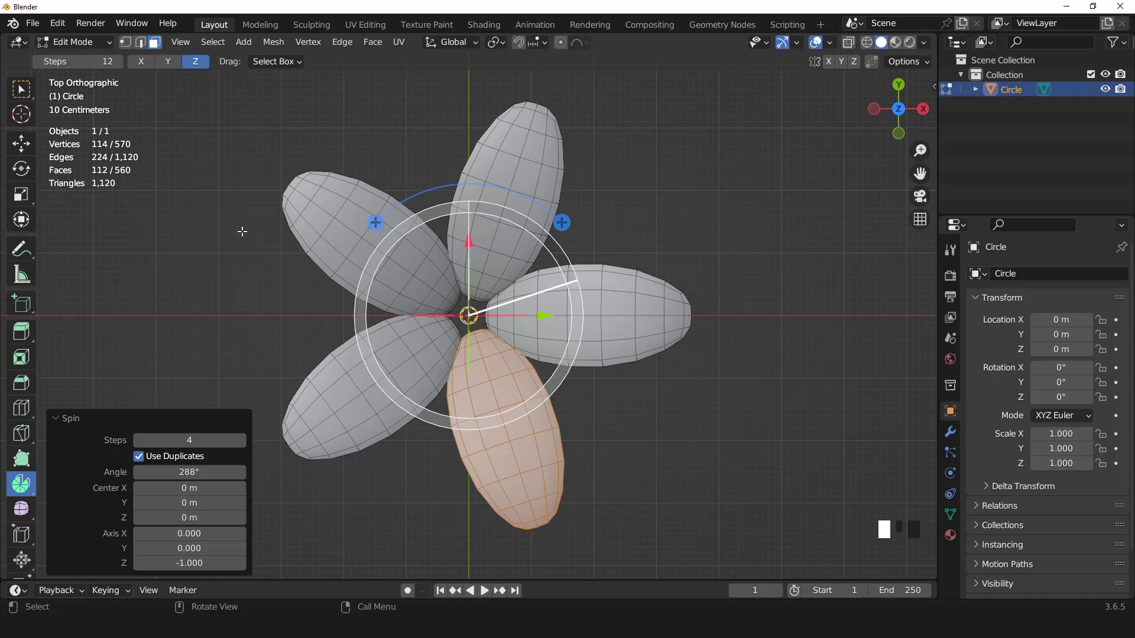
Set the viewport to flat lighting with texture colour and view the five petals in Object Mode
{"action": "left_click", "coordinate": [18, 93]}
{"action": "left_click", "coordinate": [924, 42]}
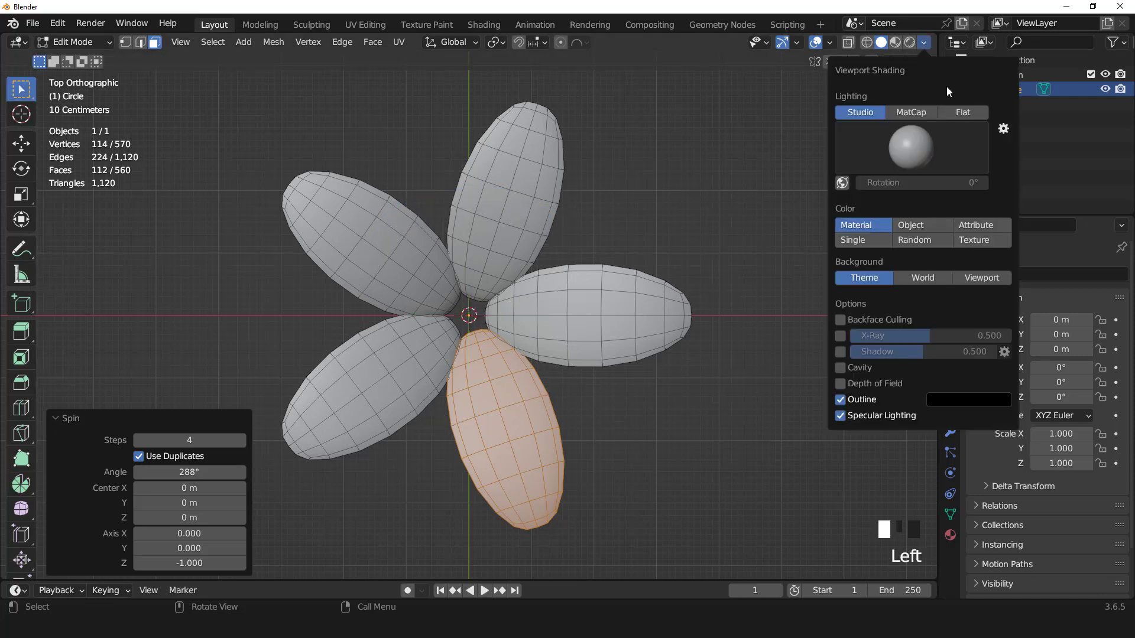
{"action": "left_click", "coordinate": [961, 112]}
{"action": "left_click", "coordinate": [975, 171]}
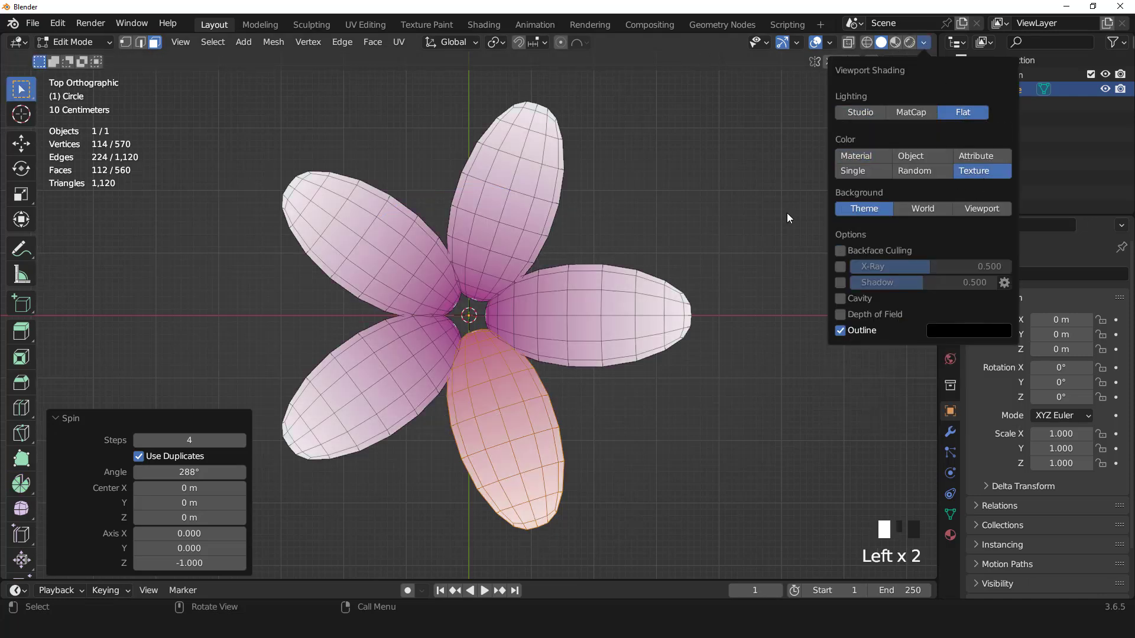
{"action": "key", "text": "Tab"}
{"action": "middle_click_drag", "start_coordinate": [579, 262], "coordinate": [609, 243]}
Select all petals in Edit Mode and scale each up slightly about its own origin, narrowing the central gap
{"action": "key", "text": "Tab"}
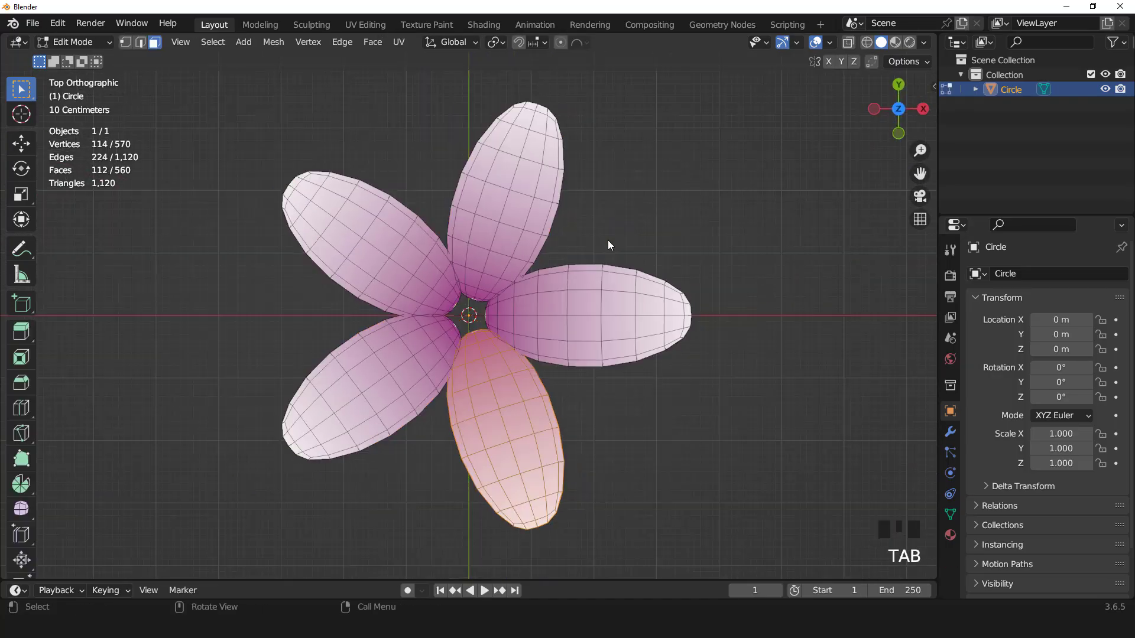
{"action": "key", "text": "a"}
{"action": "left_click", "coordinate": [495, 42]}
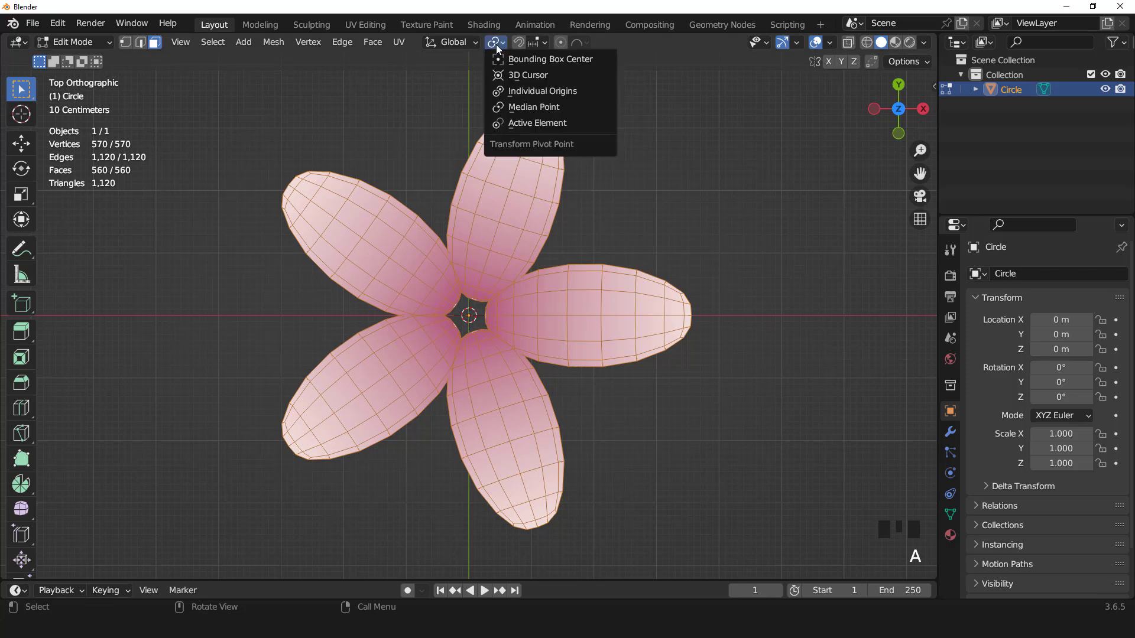
{"action": "left_click", "coordinate": [524, 75]}
{"action": "key", "text": "s"}
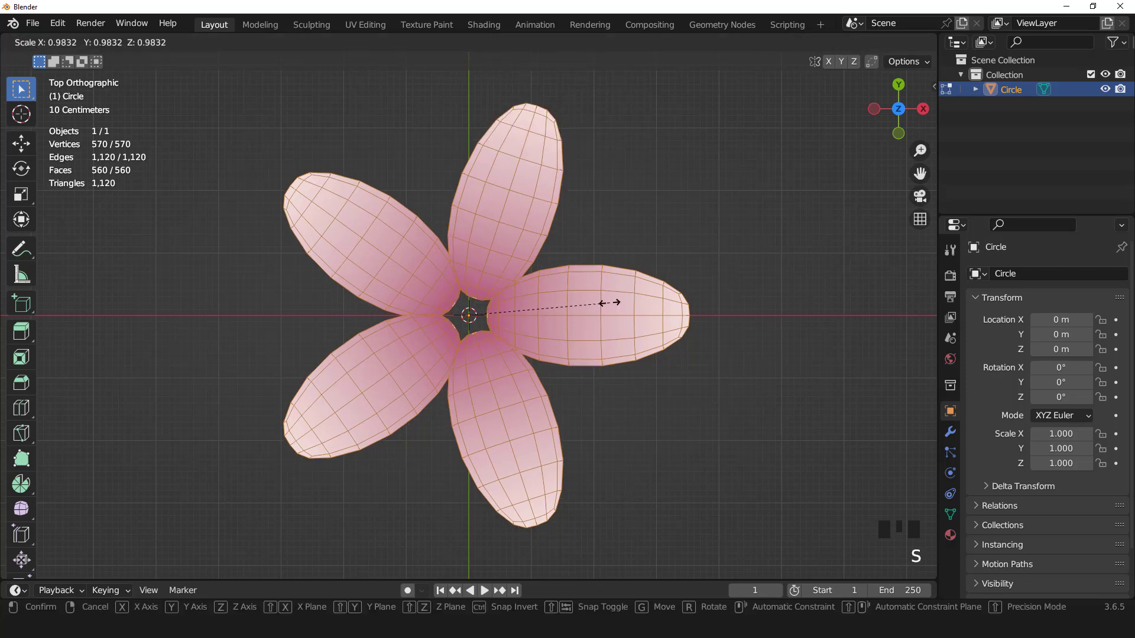
{"action": "left_click", "coordinate": [622, 307]}
{"action": "key", "text": "Tab"}
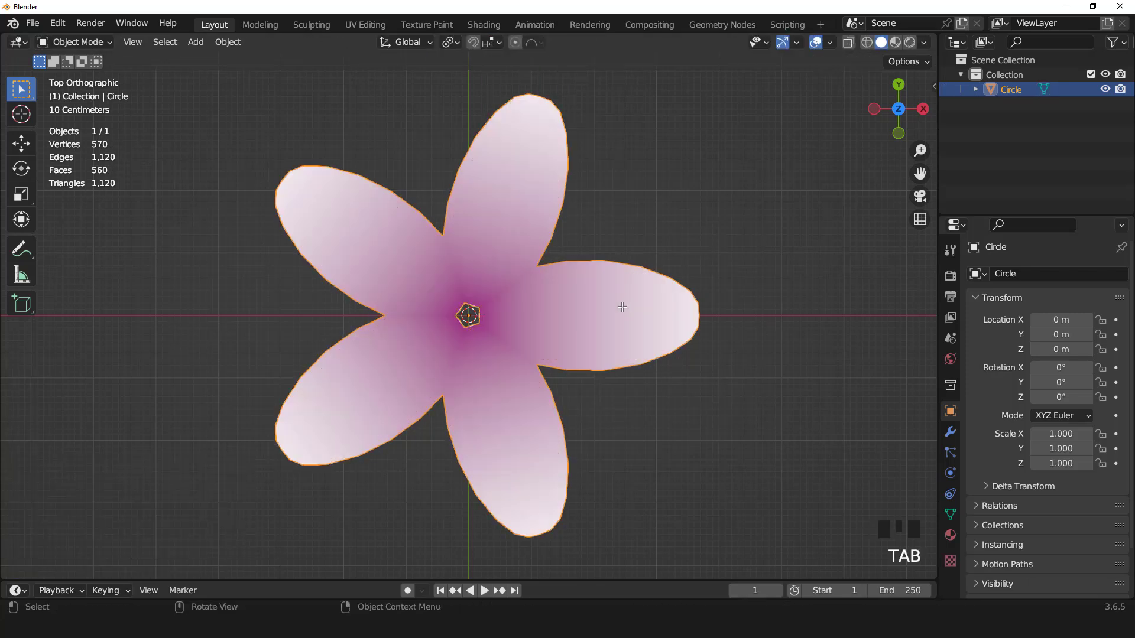
Apply Shrink/Fatten to all petals with an offset of about -0.07 m
{"action": "middle_click_drag", "start_coordinate": [620, 305], "coordinate": [646, 258]}
{"action": "scroll", "coordinate": [627, 279], "scroll_direction": "up", "scroll_amount": 2}
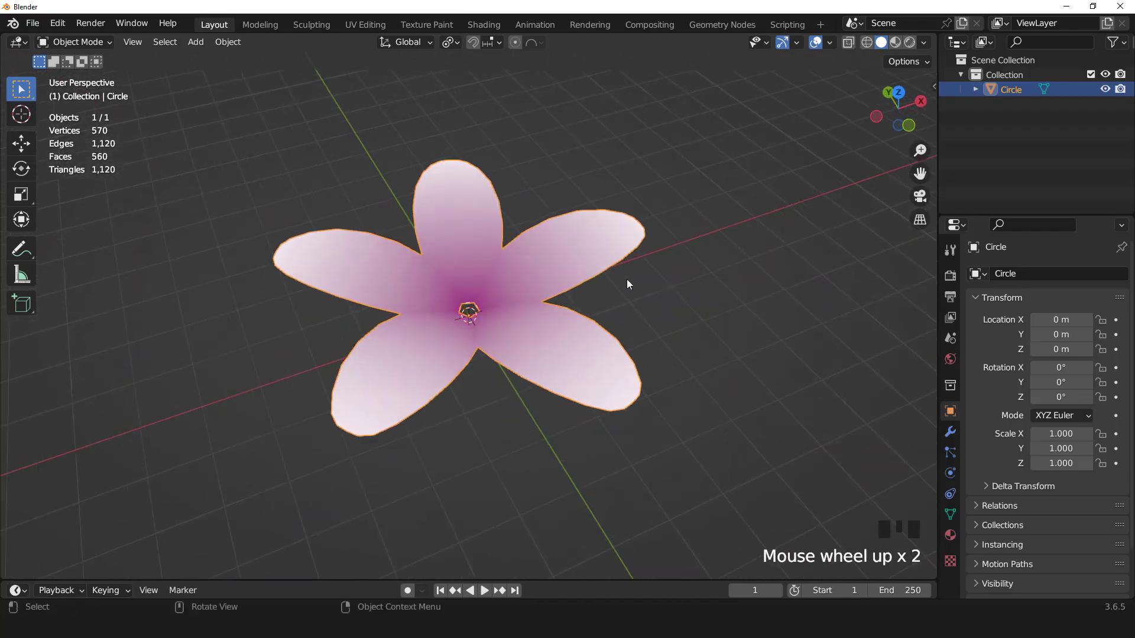
{"action": "key", "text": "KP_7"}
{"action": "key", "text": "Tab"}
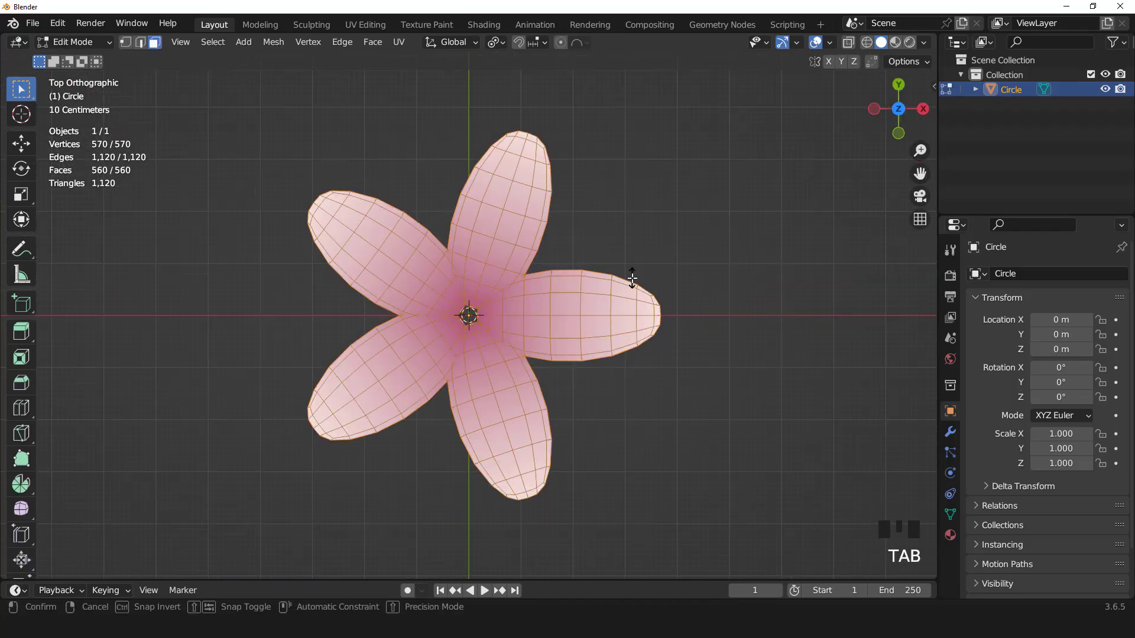
{"action": "key", "text": "alt+s"}
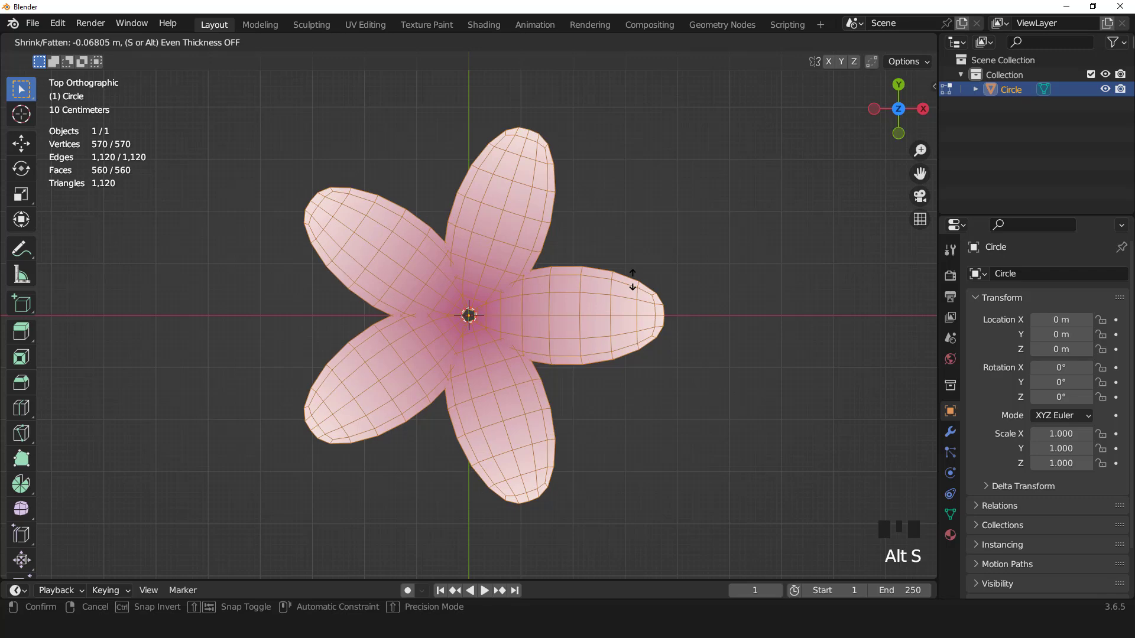
{"action": "left_click", "coordinate": [633, 279]}
Examine the flower in Object Mode from the front, from the top and in perspective
{"action": "key", "text": "Tab"}
{"action": "middle_click_drag", "start_coordinate": [632, 279], "coordinate": [500, 307]}
{"action": "key", "text": "KP_1"}
{"action": "scroll", "coordinate": [548, 308], "scroll_direction": "up", "scroll_amount": 4}
{"action": "key", "text": "KP_7"}
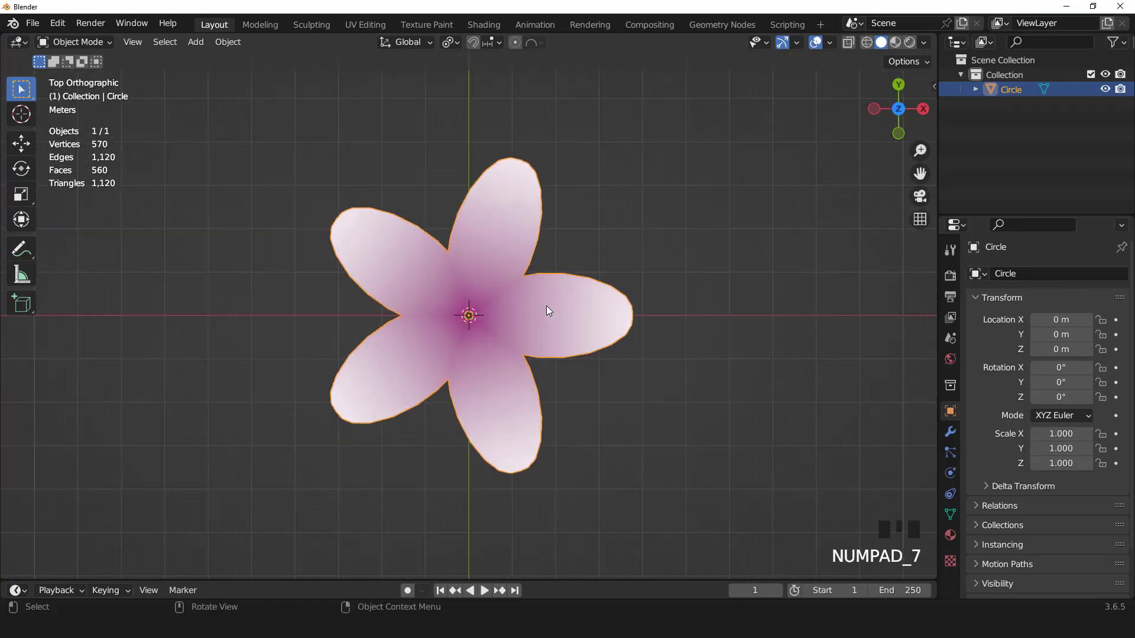
{"action": "scroll", "coordinate": [546, 306], "scroll_direction": "up", "scroll_amount": 2}
{"action": "scroll", "coordinate": [502, 275], "scroll_direction": "down", "scroll_amount": 2}
{"action": "middle_click_drag", "start_coordinate": [503, 276], "coordinate": [550, 236]}
Add a 2 m cube at the flower's centre and give it a level 2 subdivision
{"action": "left_click", "coordinate": [198, 47]}
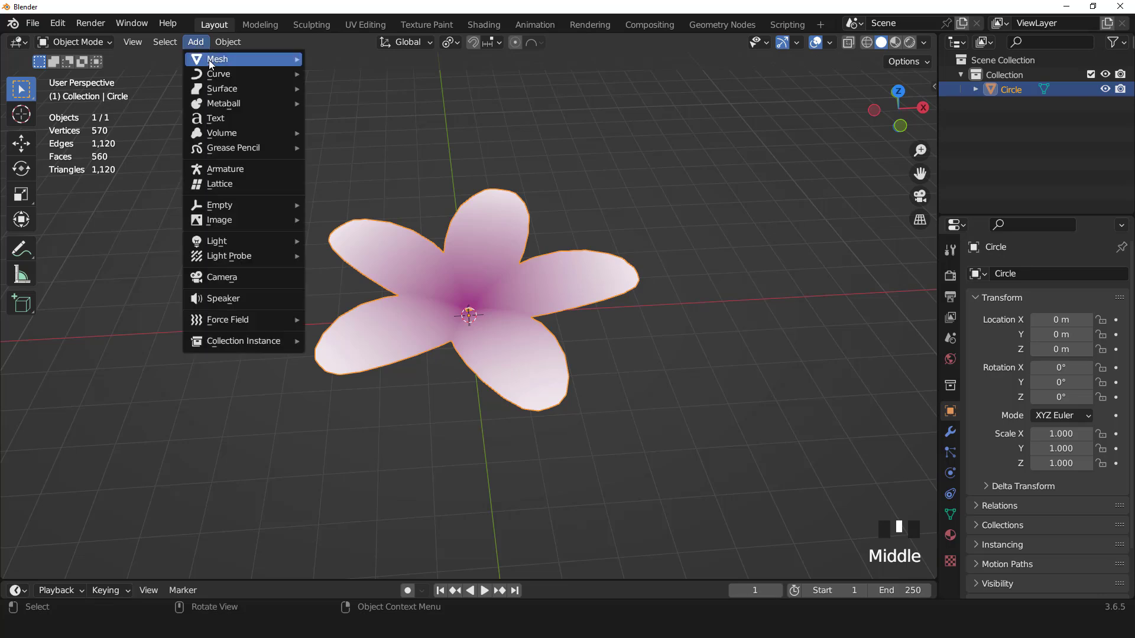
{"action": "mouse_move", "coordinate": [249, 59]}
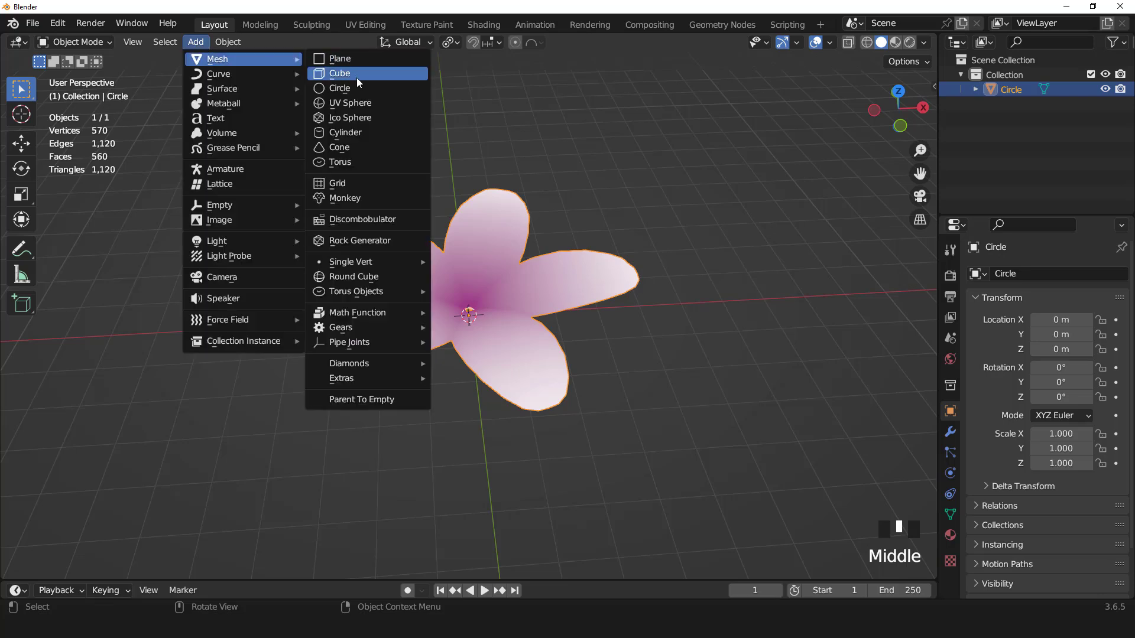
{"action": "left_click", "coordinate": [357, 77]}
{"action": "scroll", "coordinate": [473, 240], "scroll_direction": "down", "scroll_amount": 2}
{"action": "scroll", "coordinate": [473, 240], "scroll_direction": "up", "scroll_amount": 2}
{"action": "scroll", "coordinate": [473, 246], "scroll_direction": "up", "scroll_amount": 2}
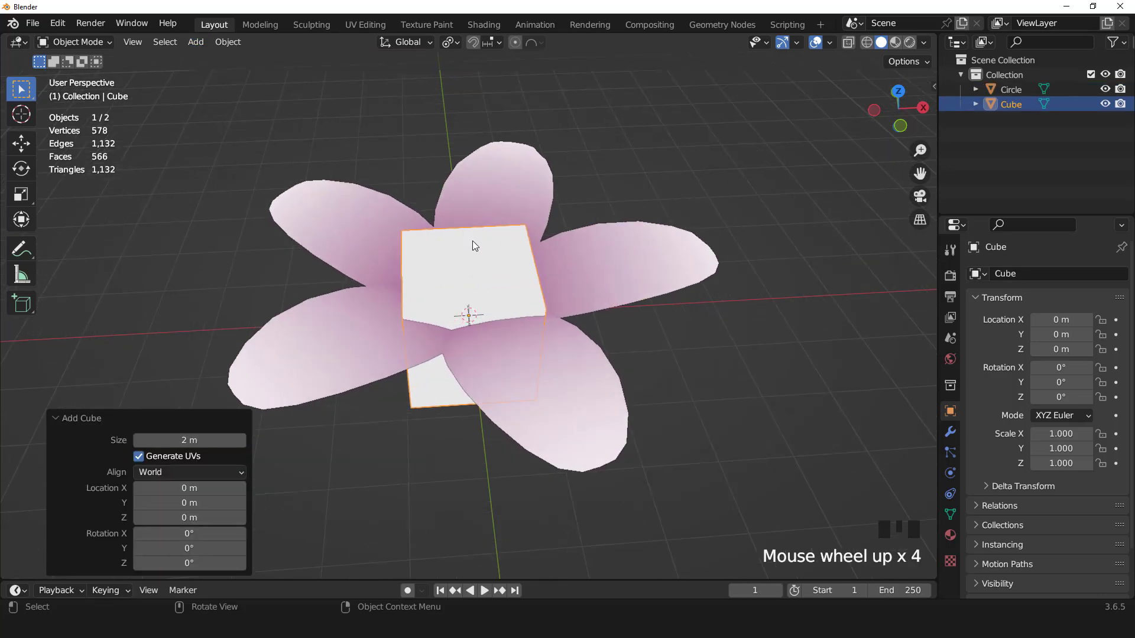
{"action": "key", "text": "ctrl+2"}
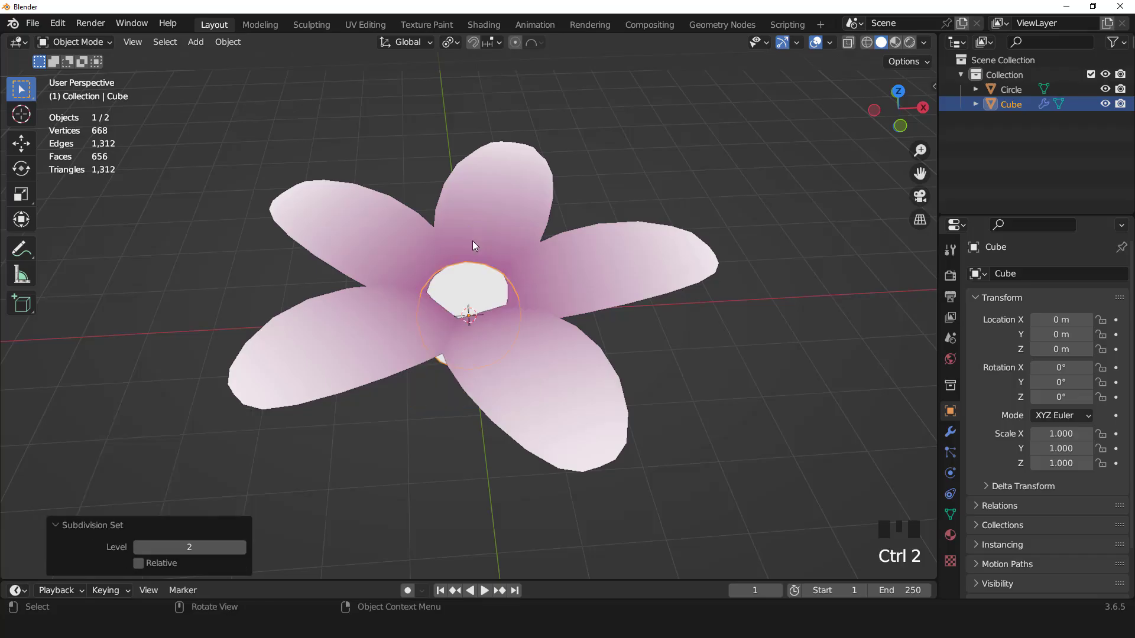
Isolate the subdivided cube in local view from the front and apply its Subdivision modifier
{"action": "key", "text": "KP_Divide"}
{"action": "scroll", "coordinate": [473, 241], "scroll_direction": "down", "scroll_amount": 3}
{"action": "key", "text": "KP_1"}
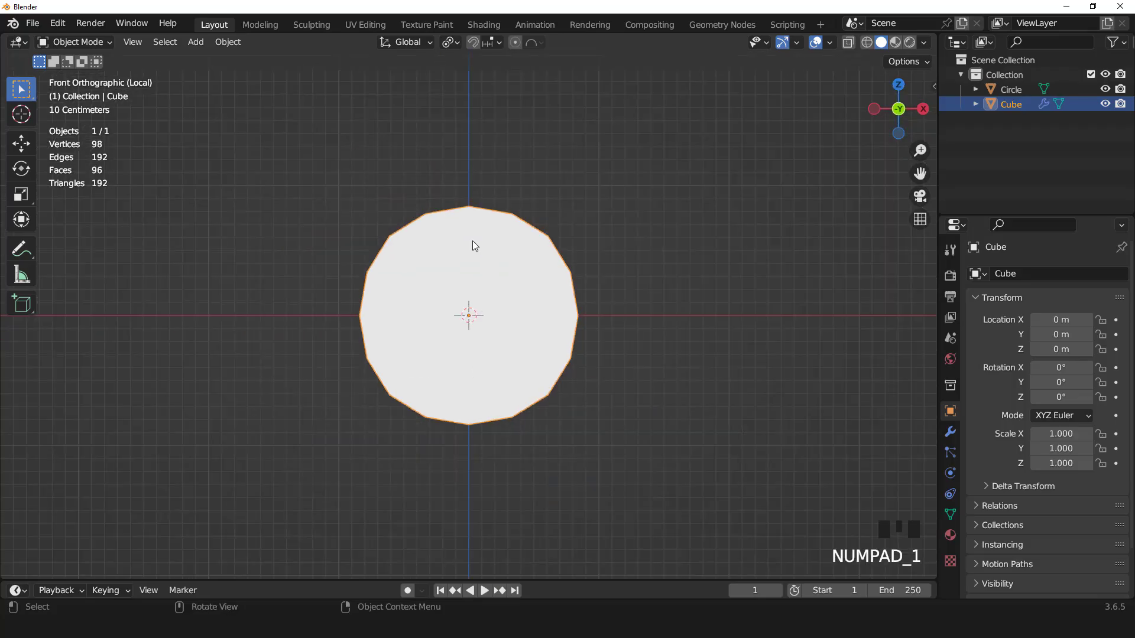
{"action": "left_click", "coordinate": [946, 429]}
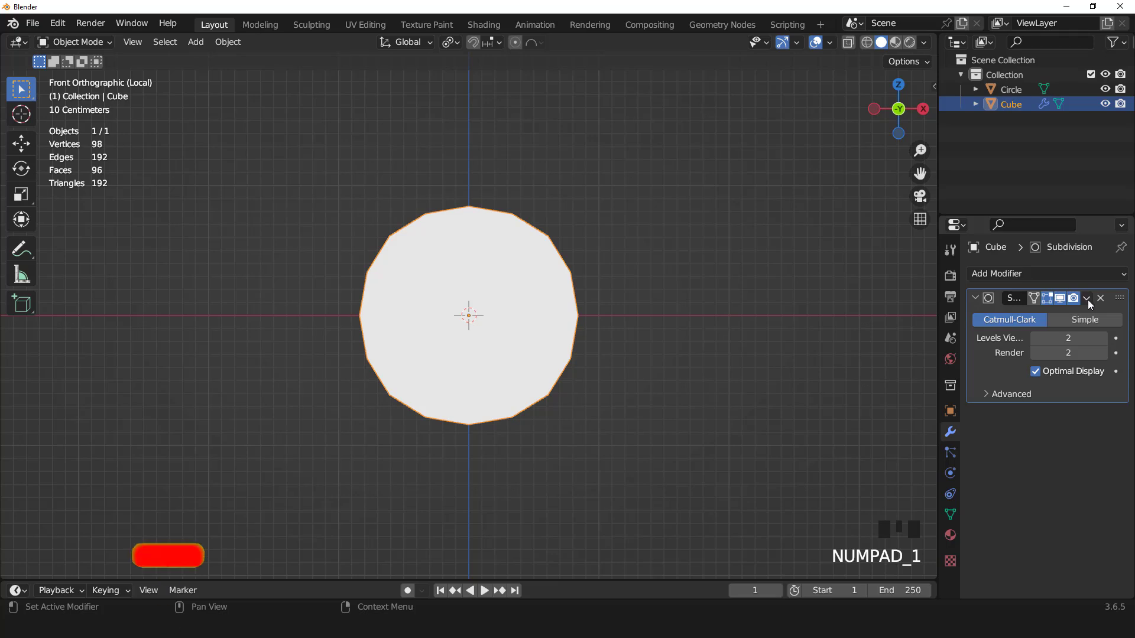
{"action": "left_click", "coordinate": [1085, 297]}
{"action": "left_click", "coordinate": [1064, 312]}
Flatten the rounded cube along Z to about a quarter of its height and leave local view
{"action": "key", "text": "Tab"}
{"action": "key", "text": "s"}
{"action": "key", "text": "z"}
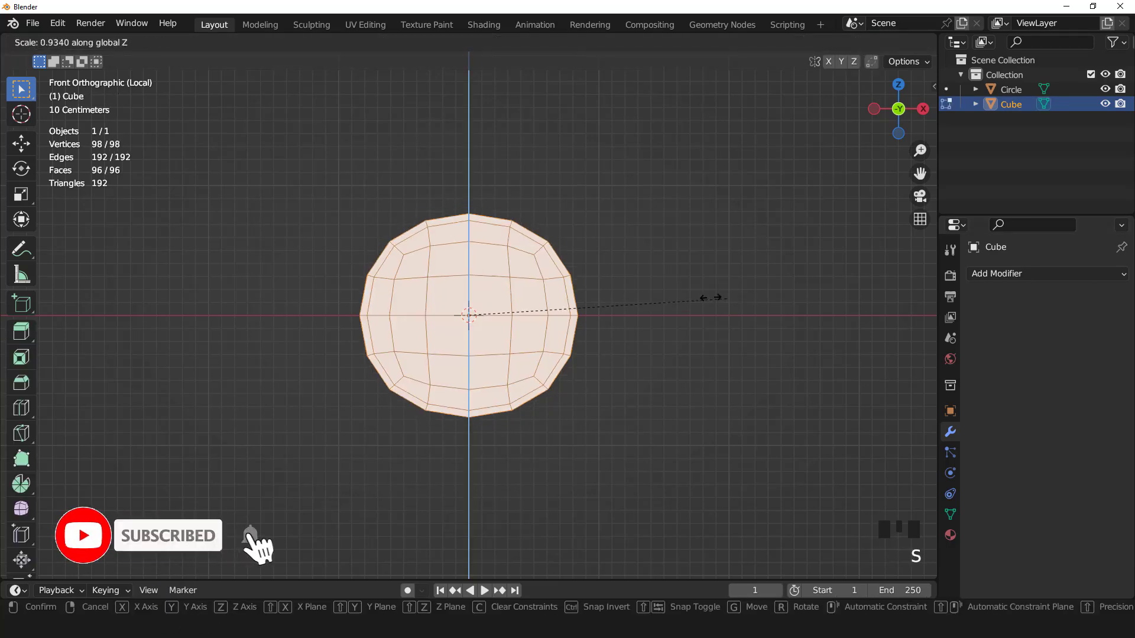
{"action": "left_click", "coordinate": [548, 298]}
{"action": "key", "text": "Tab"}
{"action": "scroll", "coordinate": [537, 285], "scroll_direction": "down", "scroll_amount": 3}
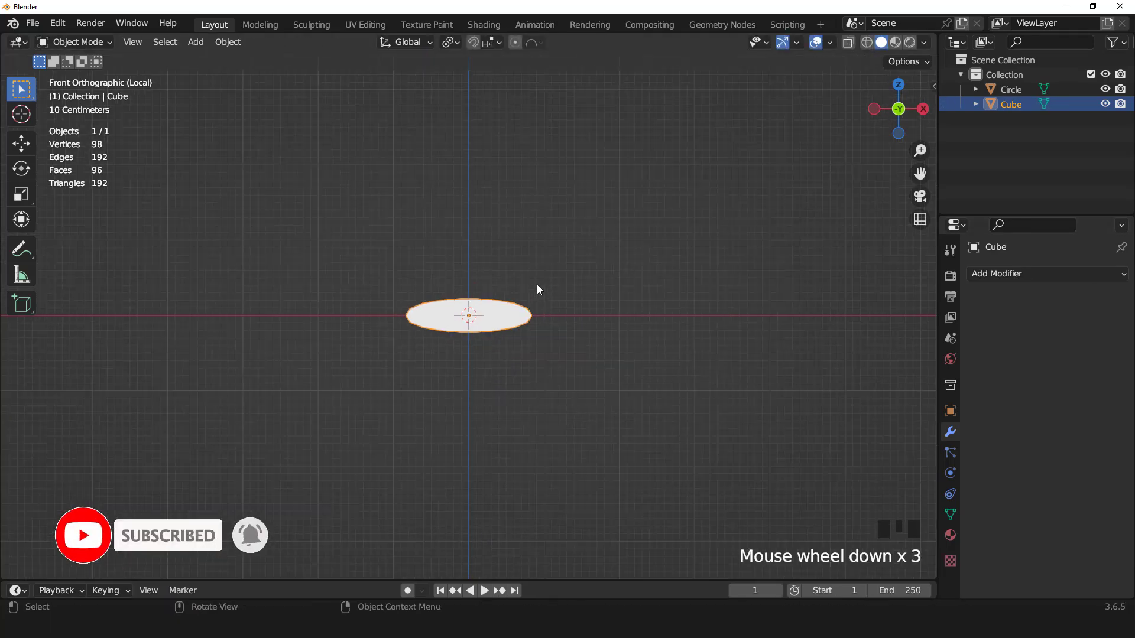
{"action": "middle_click_drag", "start_coordinate": [537, 285], "coordinate": [474, 329]}
{"action": "key", "text": "KP_Divide"}
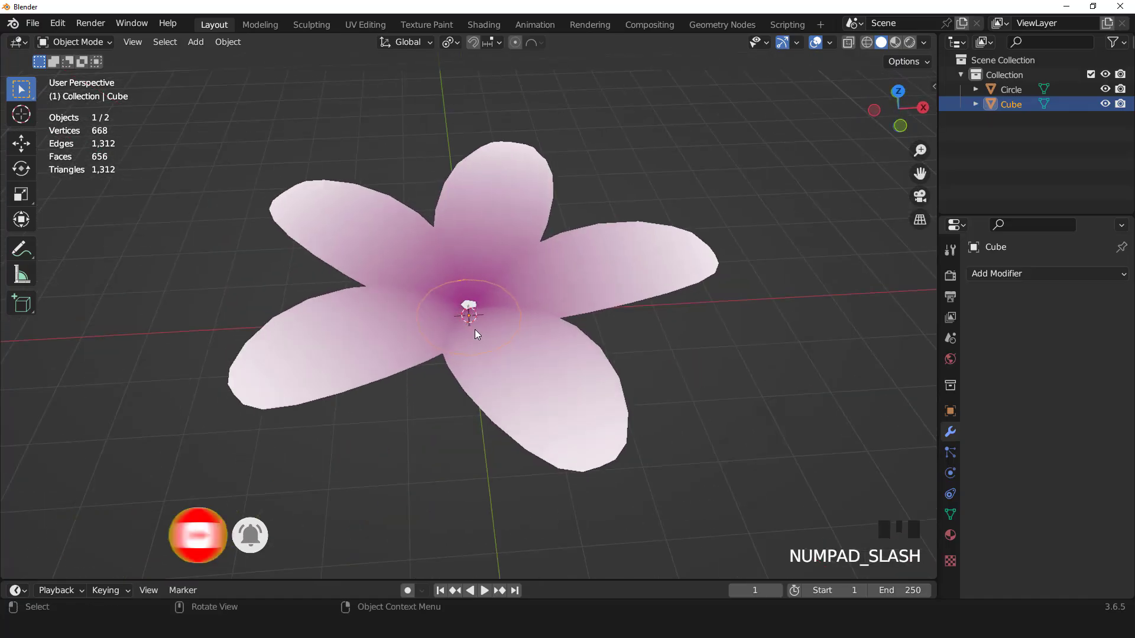
Raise the disc's mesh about 0.44 m along Z into the flower's centre
{"action": "key", "text": "KP_1"}
{"action": "key", "text": "Tab"}
{"action": "key", "text": "g"}
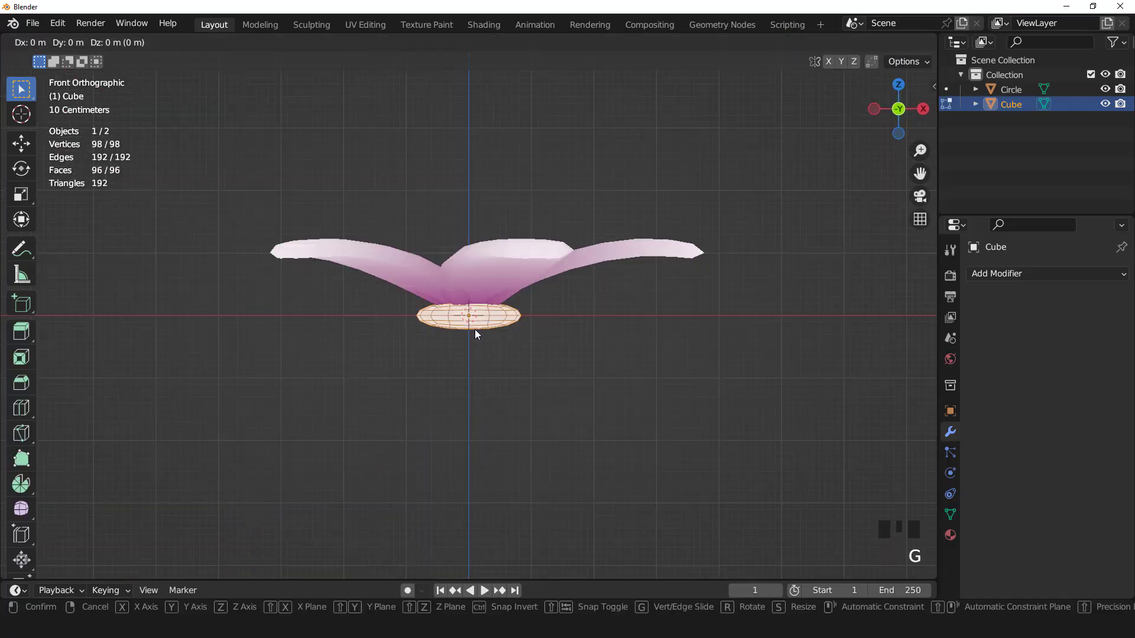
{"action": "key", "text": "z"}
{"action": "left_click", "coordinate": [470, 307]}
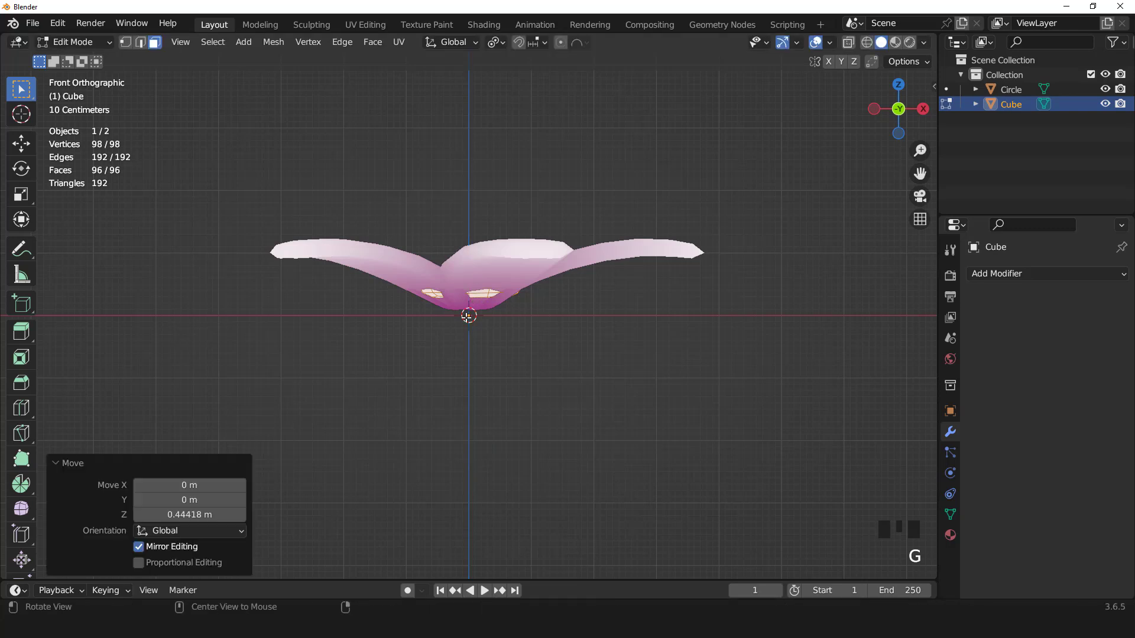
Scale the centre disc's mesh down uniformly to about 0.72
{"action": "middle_click_drag", "start_coordinate": [470, 308], "coordinate": [464, 333]}
{"action": "scroll", "coordinate": [465, 333], "scroll_direction": "up", "scroll_amount": 2}
{"action": "key", "text": "KP_7"}
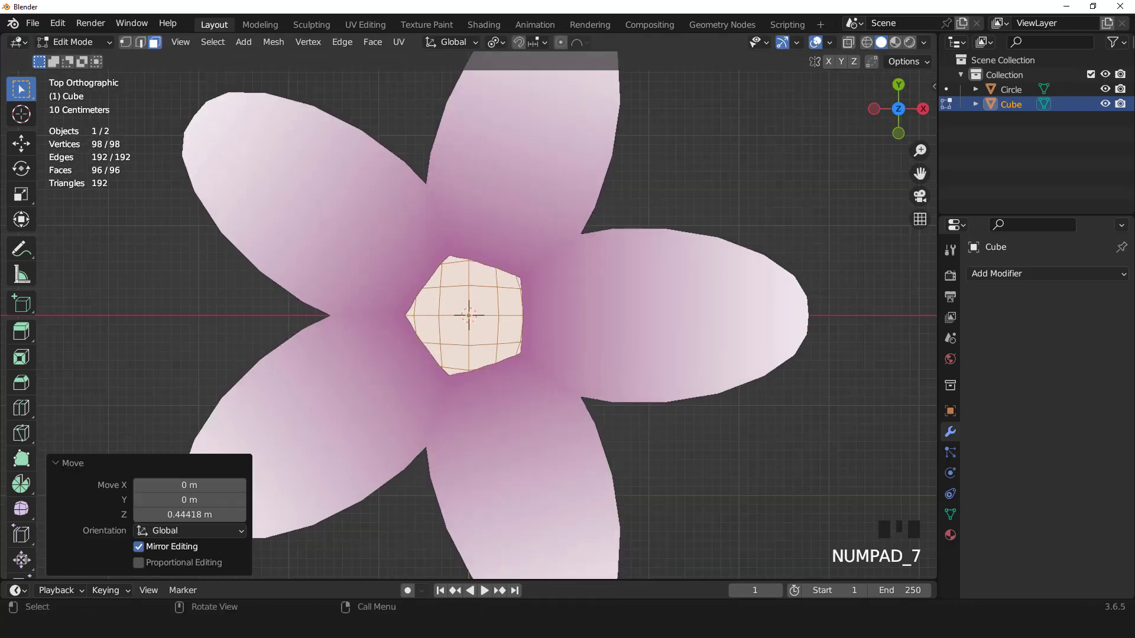
{"action": "key", "text": "s"}
{"action": "left_click", "coordinate": [524, 347]}
Raise the centre disc's mesh about 0.08 m along Z from the front view and nudge it slightly higher
{"action": "key", "text": "KP_1"}
{"action": "key", "text": "g"}
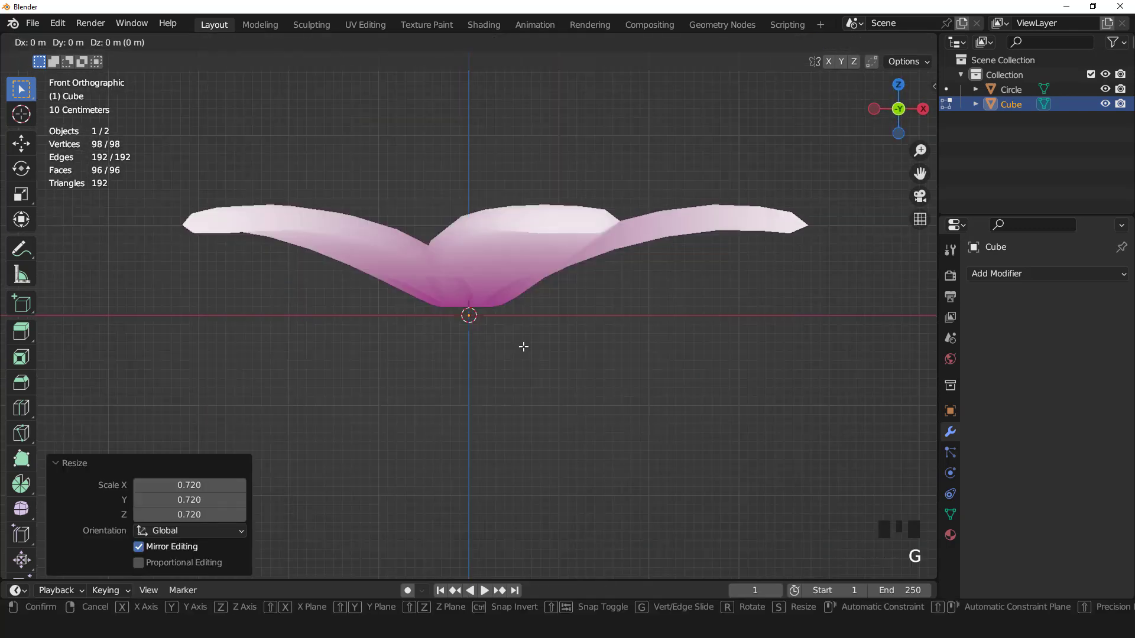
{"action": "key", "text": "z"}
{"action": "left_click", "coordinate": [522, 339]}
{"action": "middle_click_drag", "start_coordinate": [522, 339], "coordinate": [528, 336]}
{"action": "scroll", "coordinate": [528, 336], "scroll_direction": "up", "scroll_amount": 2}
{"action": "key", "text": "g"}
{"action": "key", "text": "z"}
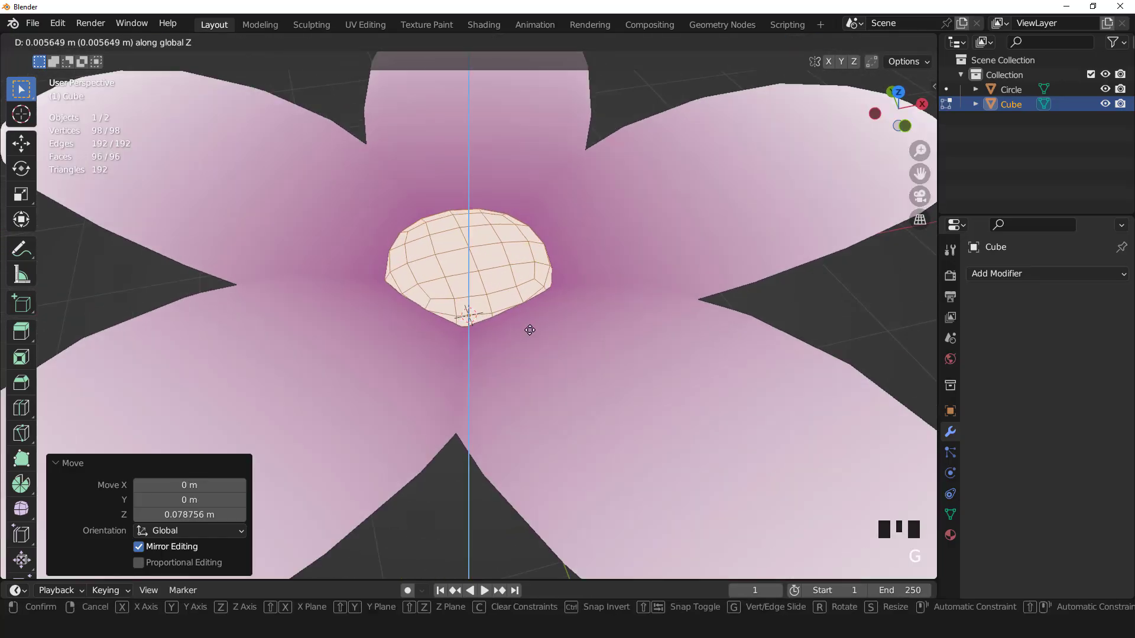
{"action": "left_click", "coordinate": [532, 323]}
{"action": "scroll", "coordinate": [529, 323], "scroll_direction": "down", "scroll_amount": 2}
{"action": "middle_click_drag", "start_coordinate": [508, 323], "coordinate": [443, 323]}
Raise the centre disc's mesh about another 0.03 m along Z and return to Object Mode
{"action": "key", "text": "Tab"}
{"action": "key", "text": "KP_7"}
{"action": "right_click_drag", "start_coordinate": [490, 294], "coordinate": [490, 293]}
{"action": "middle_click_drag", "start_coordinate": [490, 292], "coordinate": [490, 288]}
{"action": "scroll", "coordinate": [506, 287], "scroll_direction": "up", "scroll_amount": 2}
{"action": "key", "text": "Tab"}
{"action": "scroll", "coordinate": [507, 286], "scroll_direction": "up", "scroll_amount": 2}
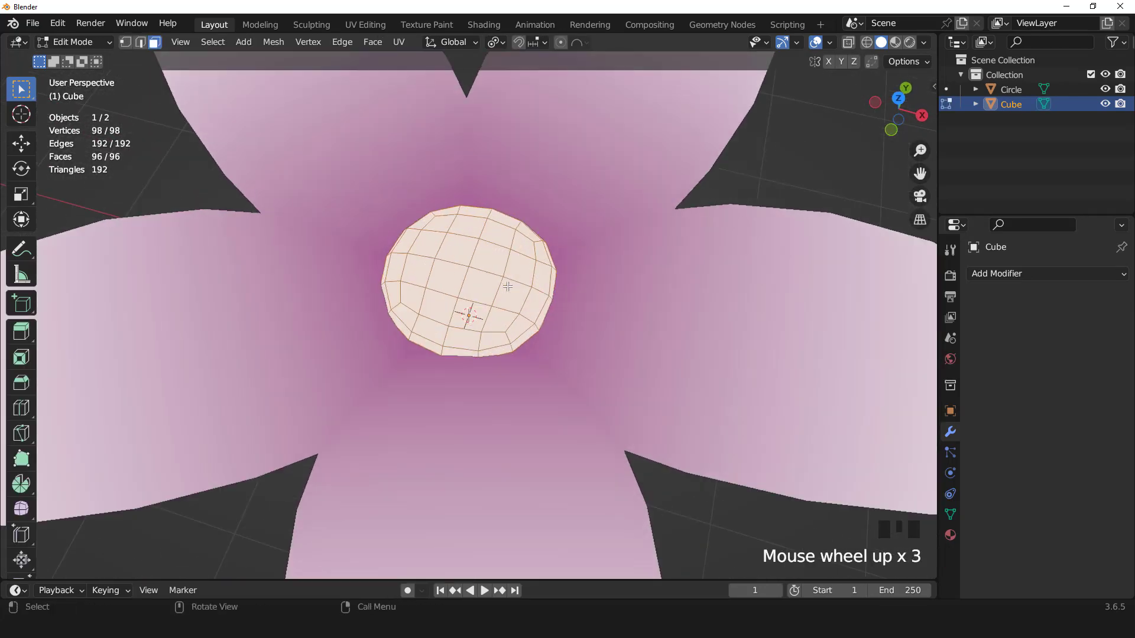
{"action": "key", "text": "g"}
{"action": "key", "text": "z"}
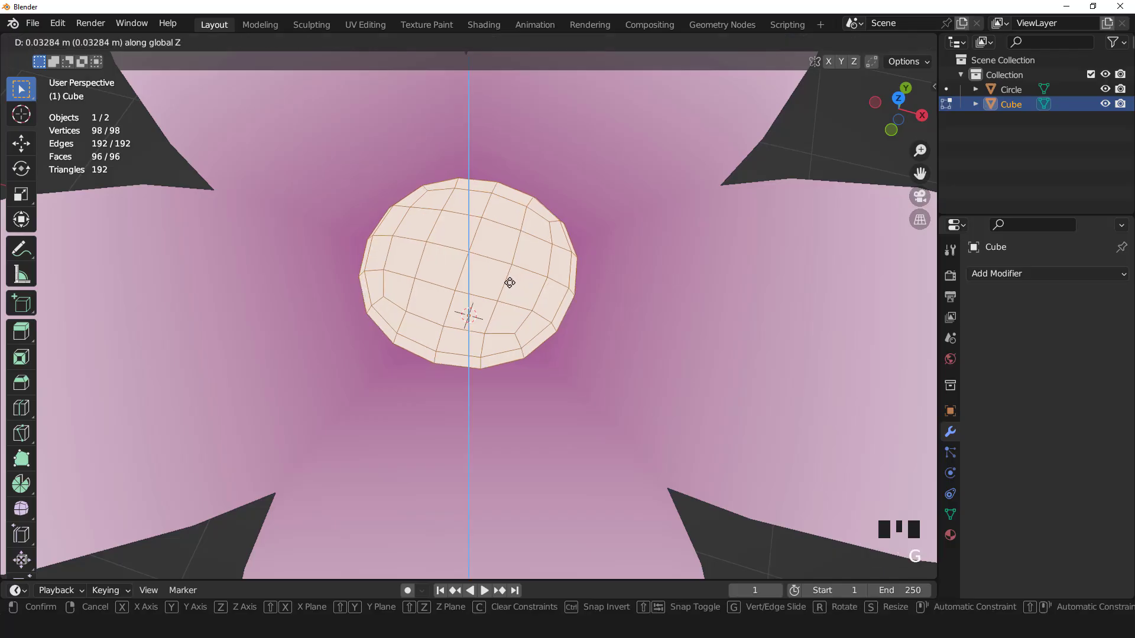
{"action": "left_click", "coordinate": [507, 283]}
{"action": "key", "text": "Tab"}
{"action": "scroll", "coordinate": [542, 305], "scroll_direction": "down", "scroll_amount": 2}
{"action": "scroll", "coordinate": [542, 305], "scroll_direction": "down", "scroll_amount": 3}
{"action": "middle_click_drag", "start_coordinate": [542, 305], "coordinate": [580, 304]}
In the Texture Paint workspace, give the centre disc a new material with an Image Texture as its base colour
{"action": "left_click", "coordinate": [427, 25]}
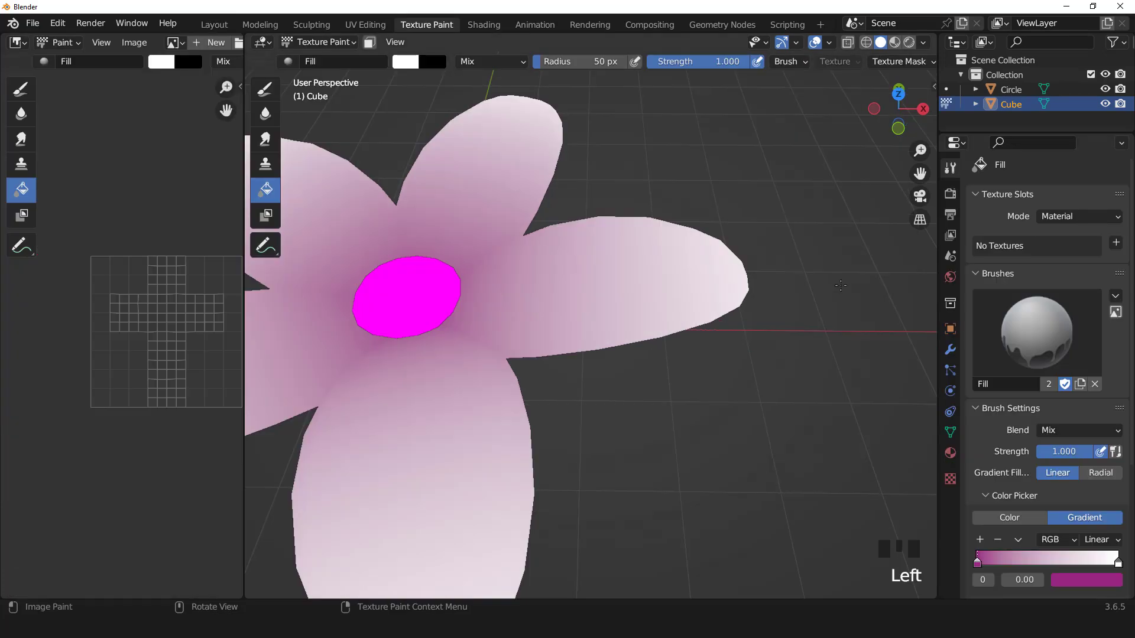
{"action": "left_click", "coordinate": [950, 453]}
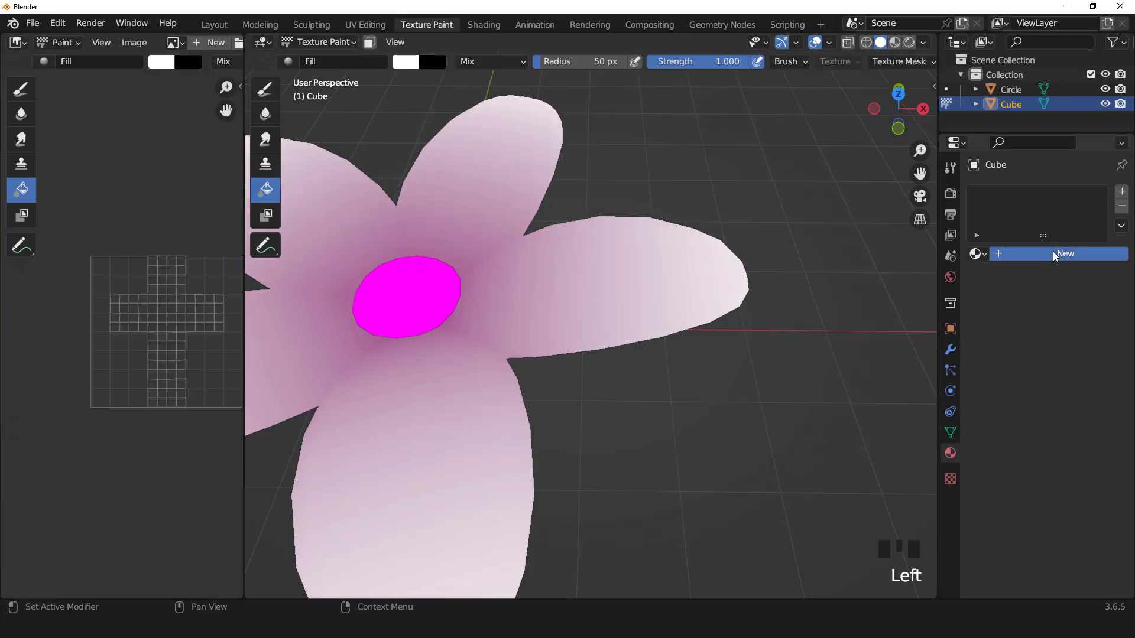
{"action": "left_click", "coordinate": [1053, 253]}
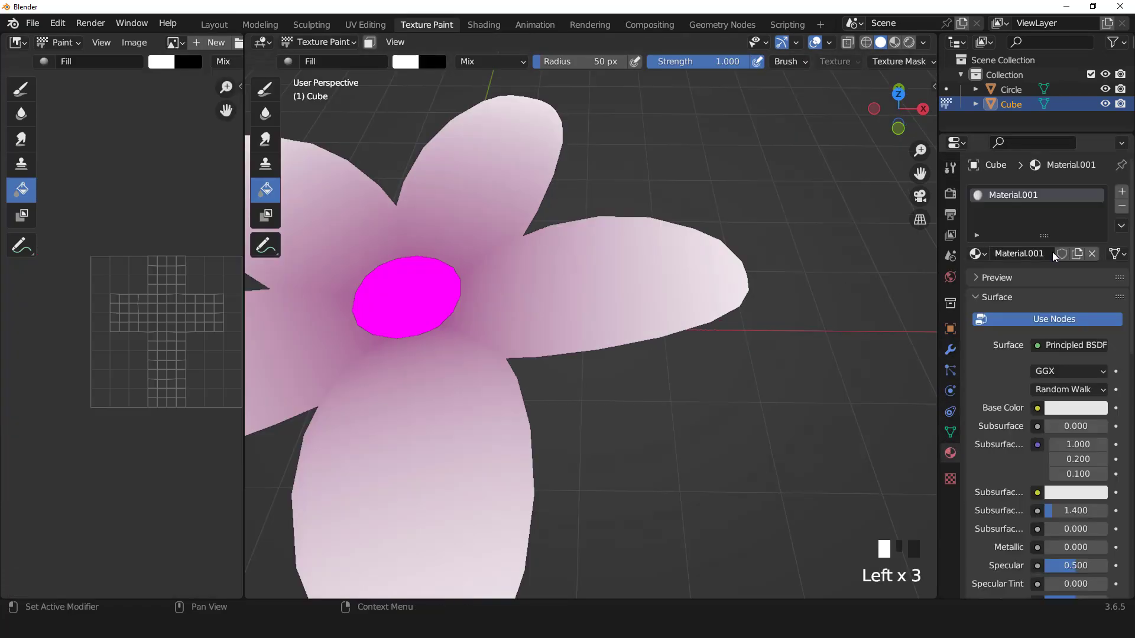
{"action": "left_click", "coordinate": [1037, 408]}
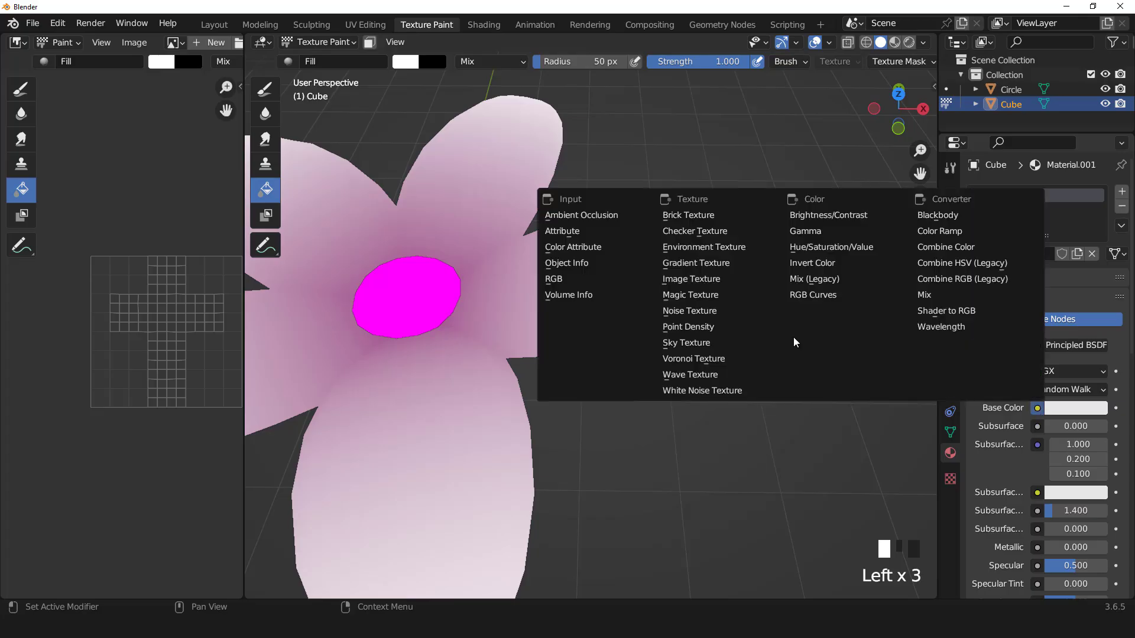
{"action": "left_click", "coordinate": [707, 279]}
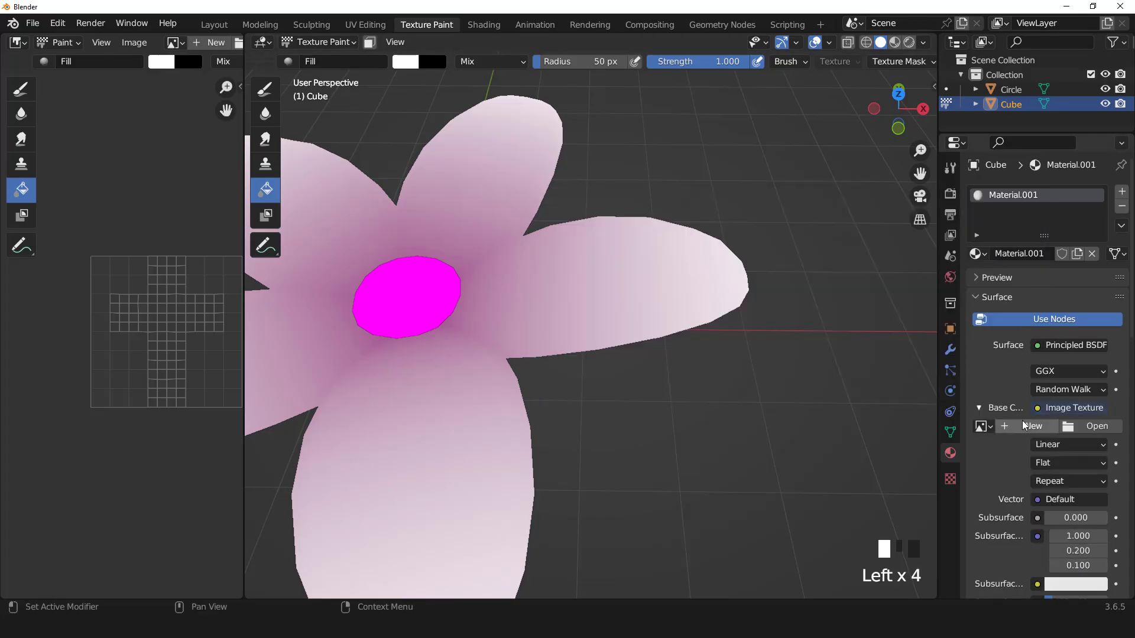
Create a blank black 512 × 512 px image named flowertrx01 for the disc's base colour
{"action": "left_click", "coordinate": [1032, 426]}
{"action": "left_click", "coordinate": [1033, 446]}
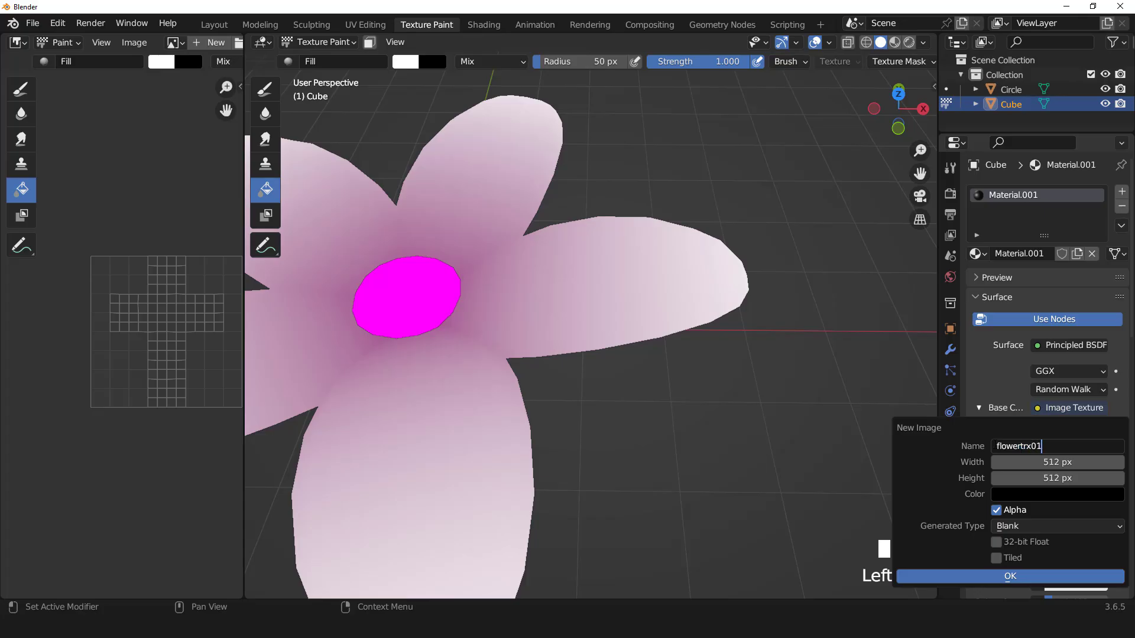
{"action": "left_click", "coordinate": [1010, 575]}
{"action": "scroll", "coordinate": [554, 277], "scroll_direction": "down", "scroll_amount": 2}
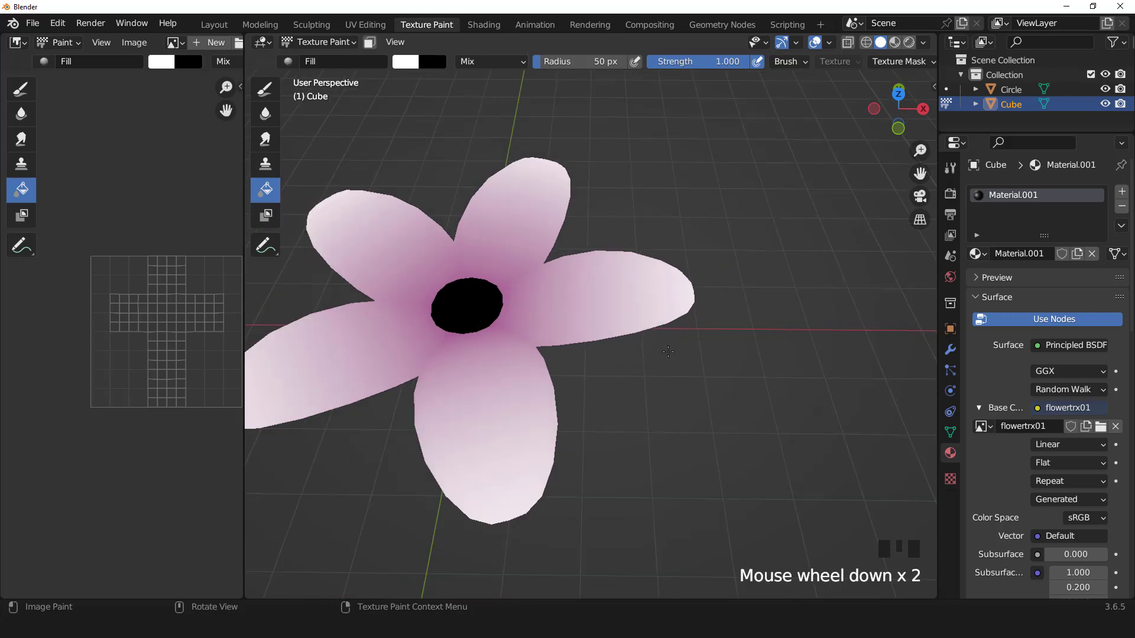
Switch the Fill brush from gradient to a solid orange colour and fill the centre disc with it
{"action": "key", "text": "KP_7"}
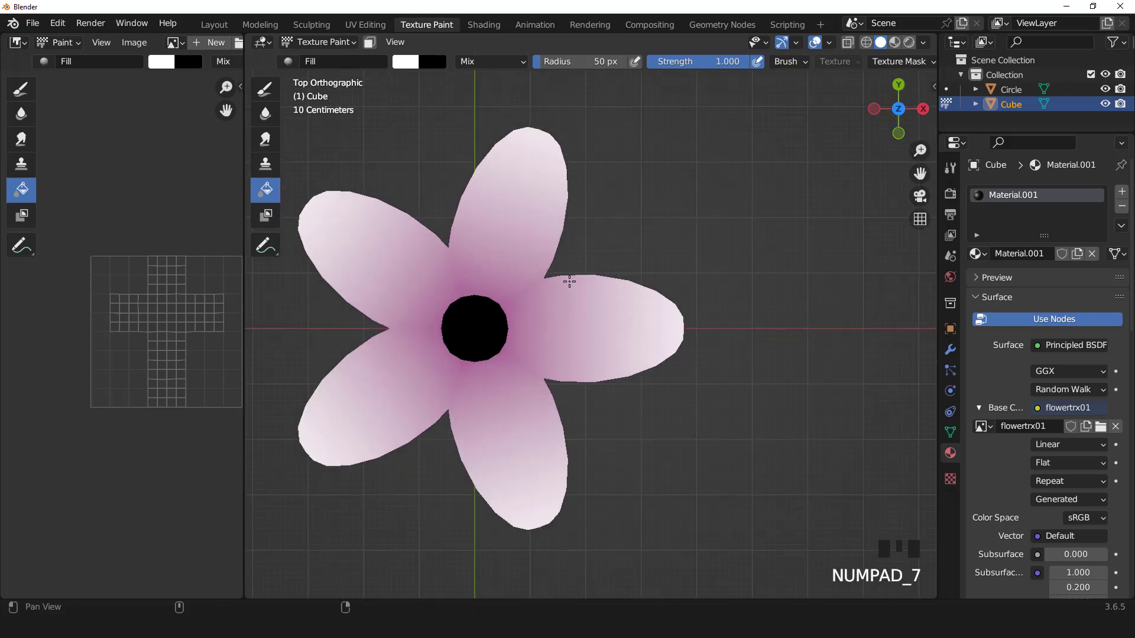
{"action": "middle_click_drag", "start_coordinate": [326, 161], "coordinate": [399, 138], "text": "shift"}
{"action": "scroll", "coordinate": [399, 137], "scroll_direction": "up", "scroll_amount": 1}
{"action": "left_click", "coordinate": [265, 89]}
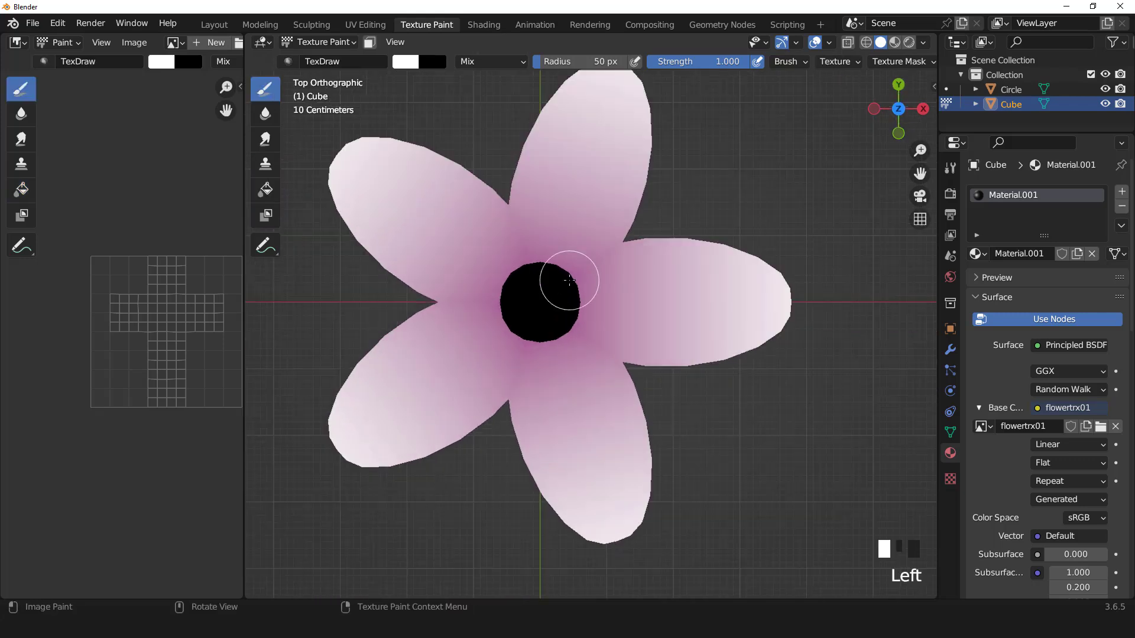
{"action": "left_click", "coordinate": [265, 189]}
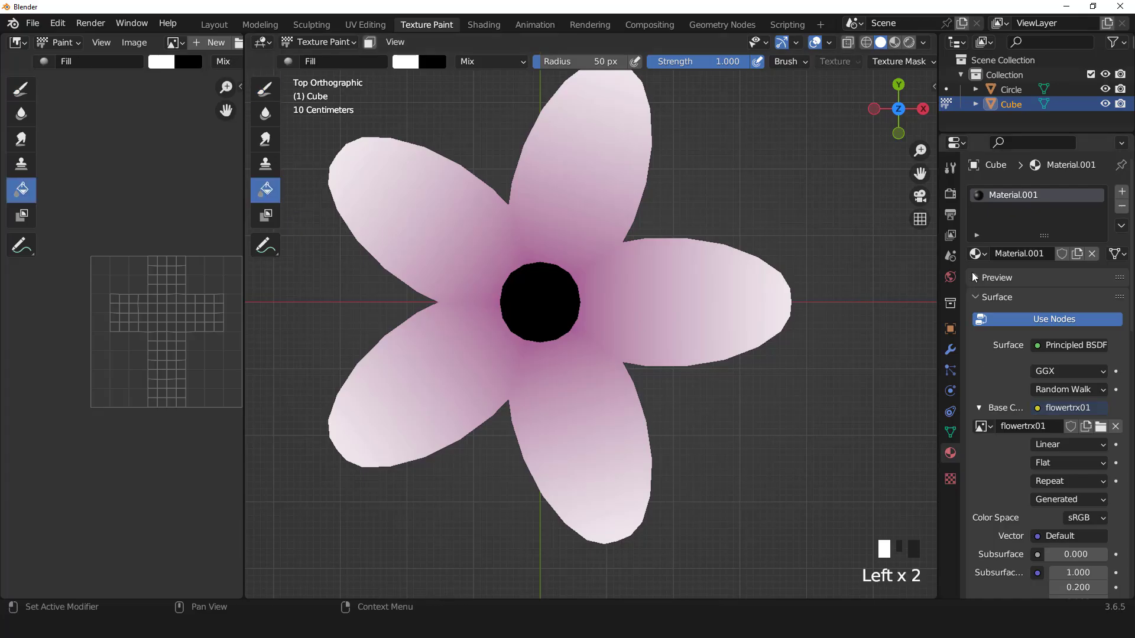
{"action": "left_click", "coordinate": [950, 168]}
{"action": "scroll", "coordinate": [1003, 438], "scroll_direction": "down", "scroll_amount": 3}
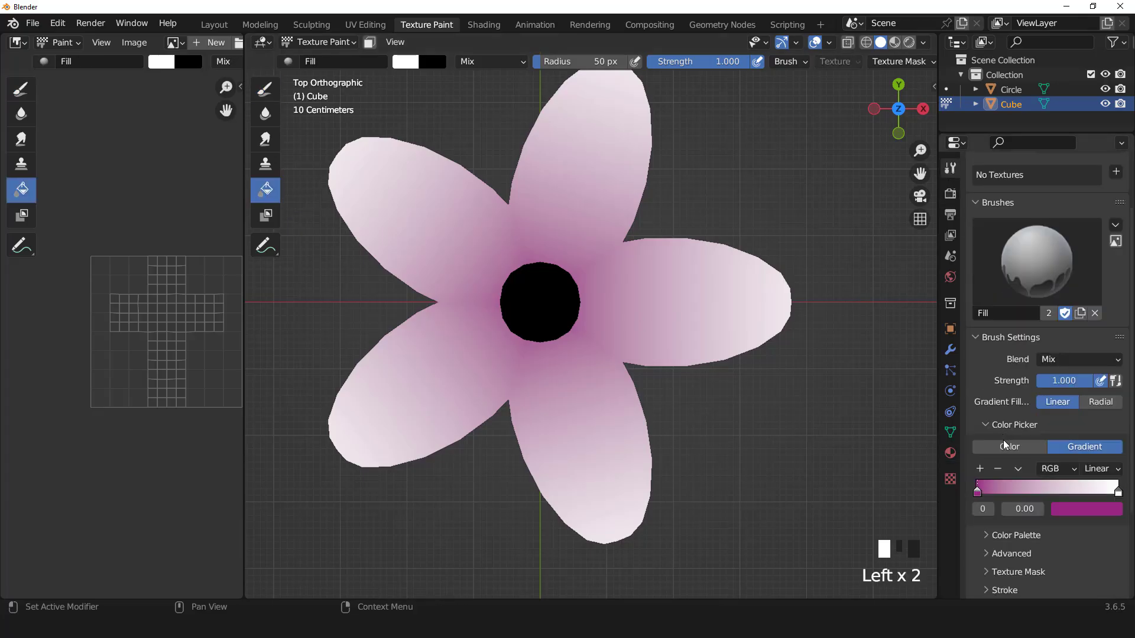
{"action": "left_click", "coordinate": [1006, 447]}
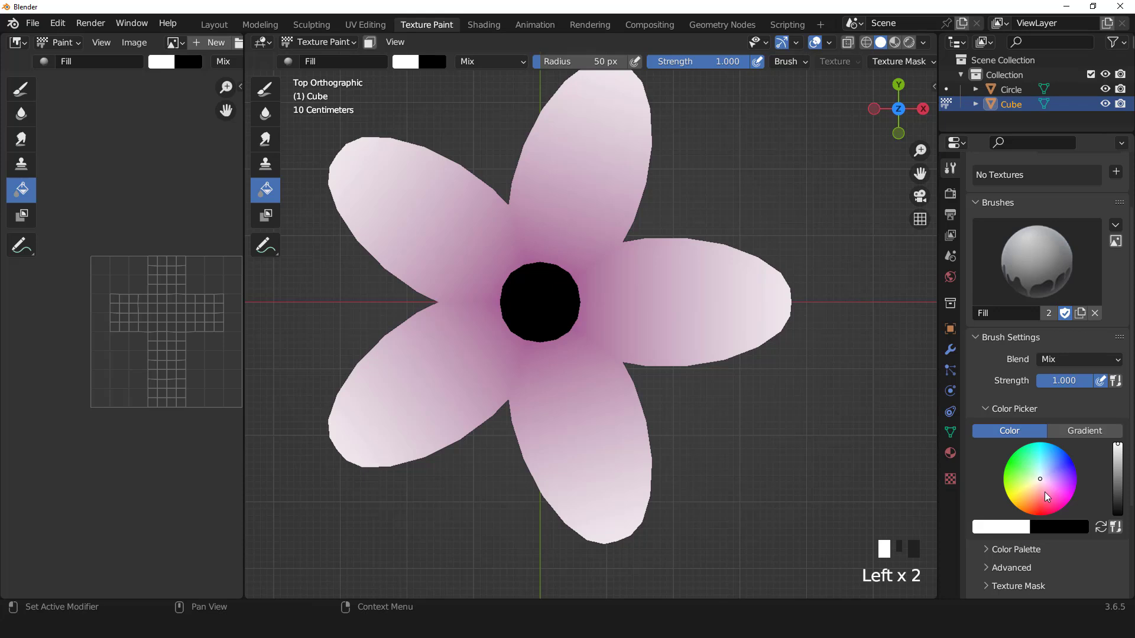
{"action": "left_click_drag", "start_coordinate": [1051, 500], "coordinate": [1027, 505]}
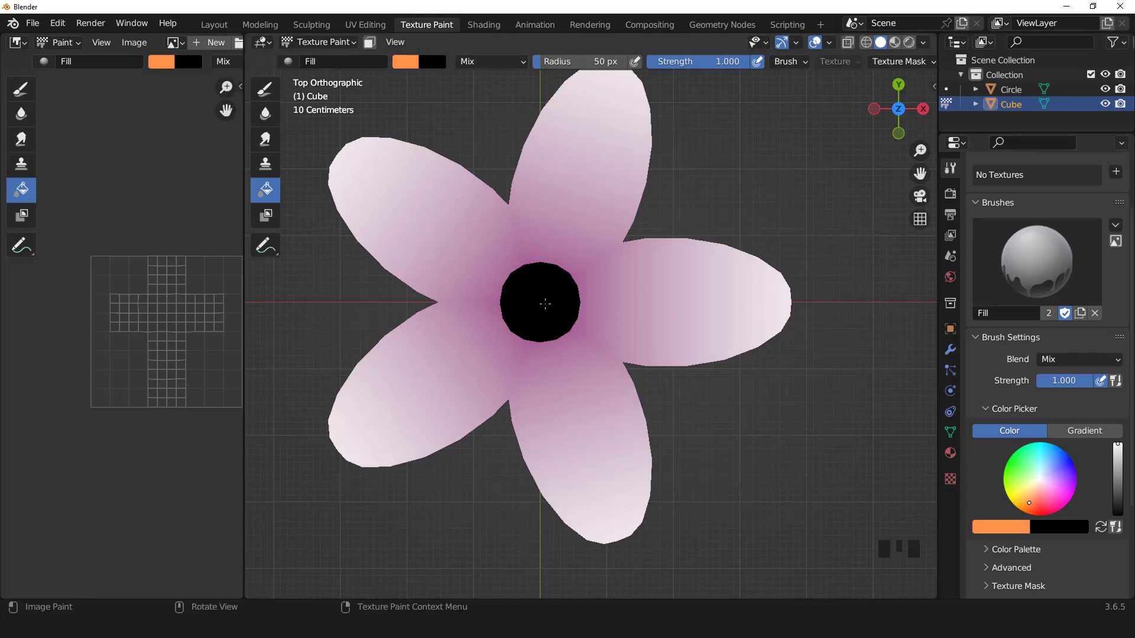
{"action": "left_click", "coordinate": [545, 304]}
Change the fill colour to a lighter yellowish orange and refill the centre disc
{"action": "scroll", "coordinate": [579, 337], "scroll_direction": "up", "scroll_amount": 2}
{"action": "mouse_move", "coordinate": [583, 337]}
{"action": "middle_mouse_down"}
{"action": "mouse_move", "coordinate": [581, 280]}
{"action": "mouse_move", "coordinate": [603, 285]}
{"action": "middle_mouse_up"}
{"action": "left_click", "coordinate": [1025, 551]}
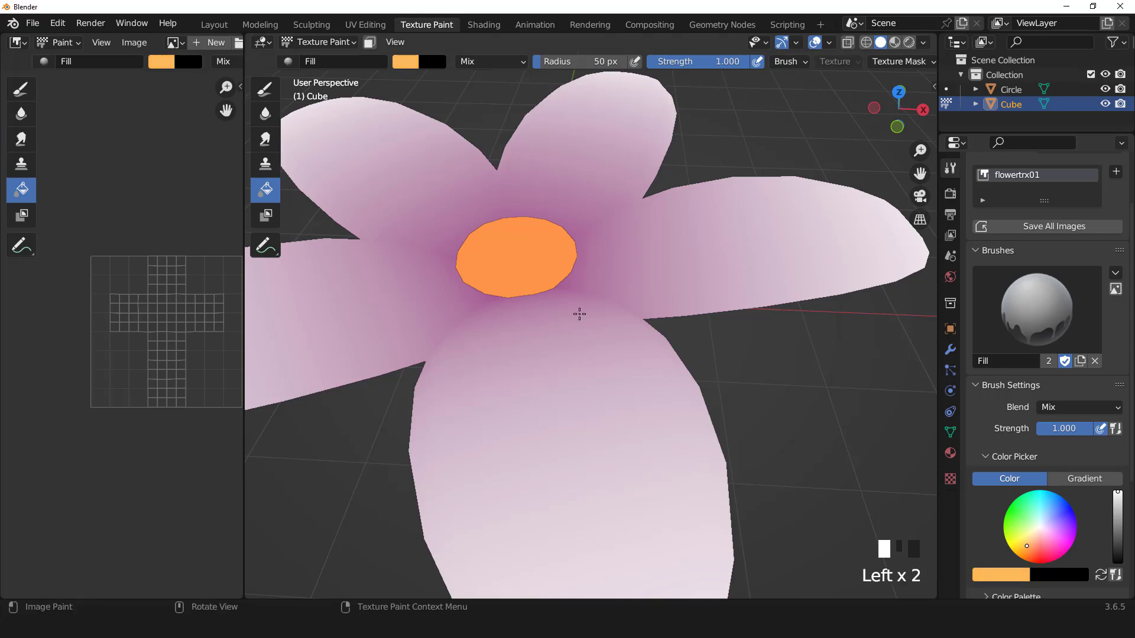
{"action": "left_click", "coordinate": [531, 263]}
{"action": "key", "text": "KP_7"}
{"action": "scroll", "coordinate": [536, 283], "scroll_direction": "down", "scroll_amount": 3}
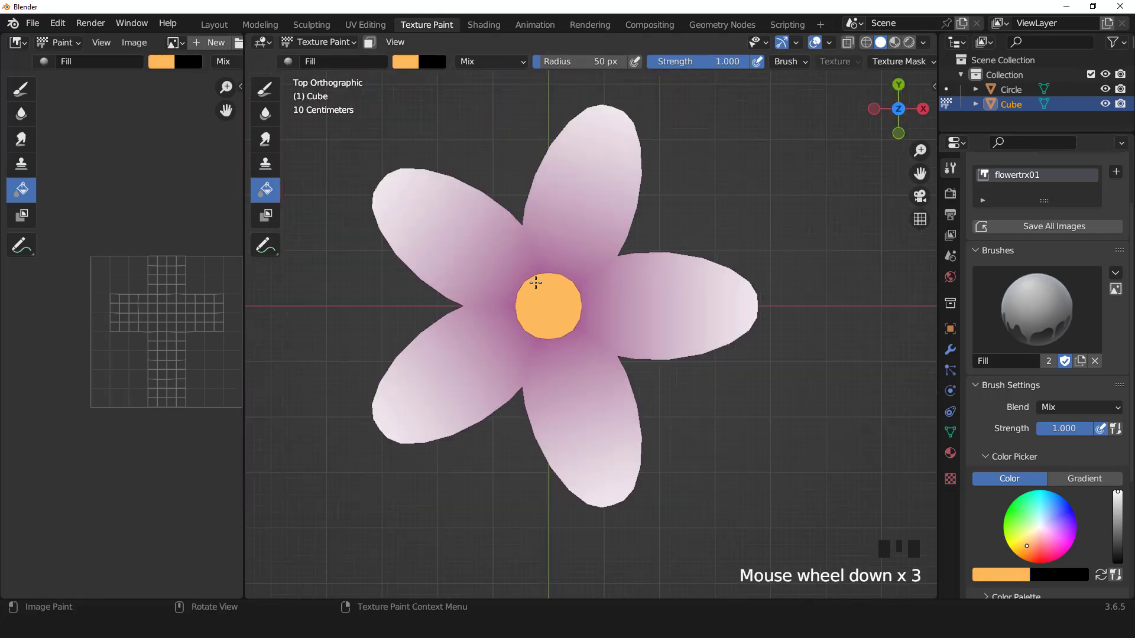
Choose the TexDraw brush and set its colour to a darker brownish orange for the disc's shading
{"action": "scroll", "coordinate": [535, 284], "scroll_direction": "up", "scroll_amount": 2}
{"action": "left_click", "coordinate": [265, 88]}
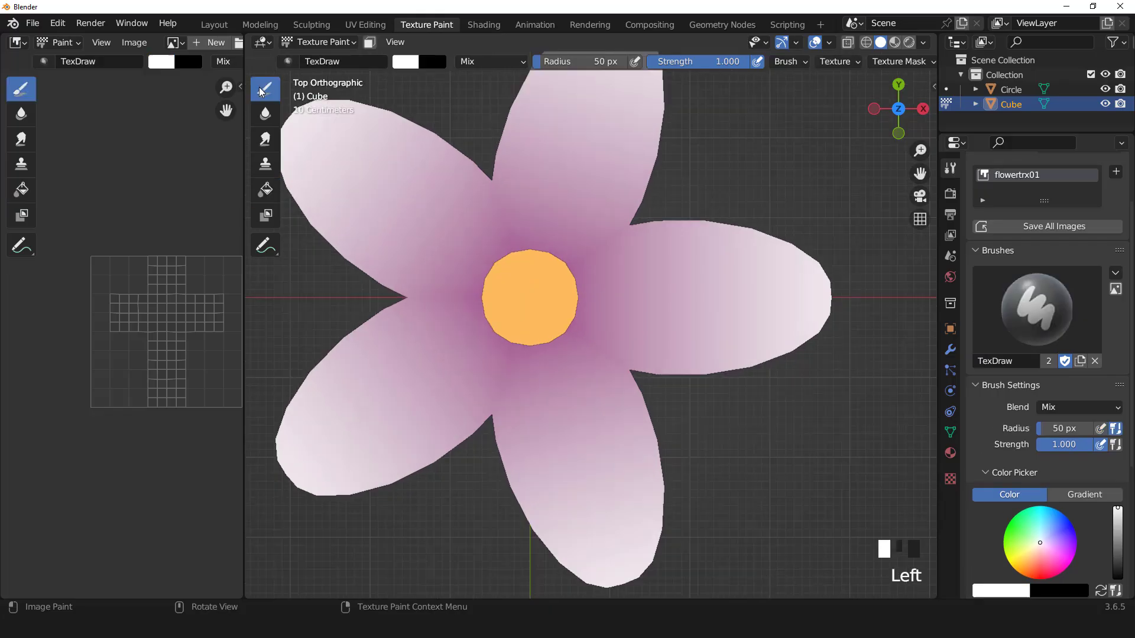
{"action": "scroll", "coordinate": [1002, 498], "scroll_direction": "down", "scroll_amount": 3}
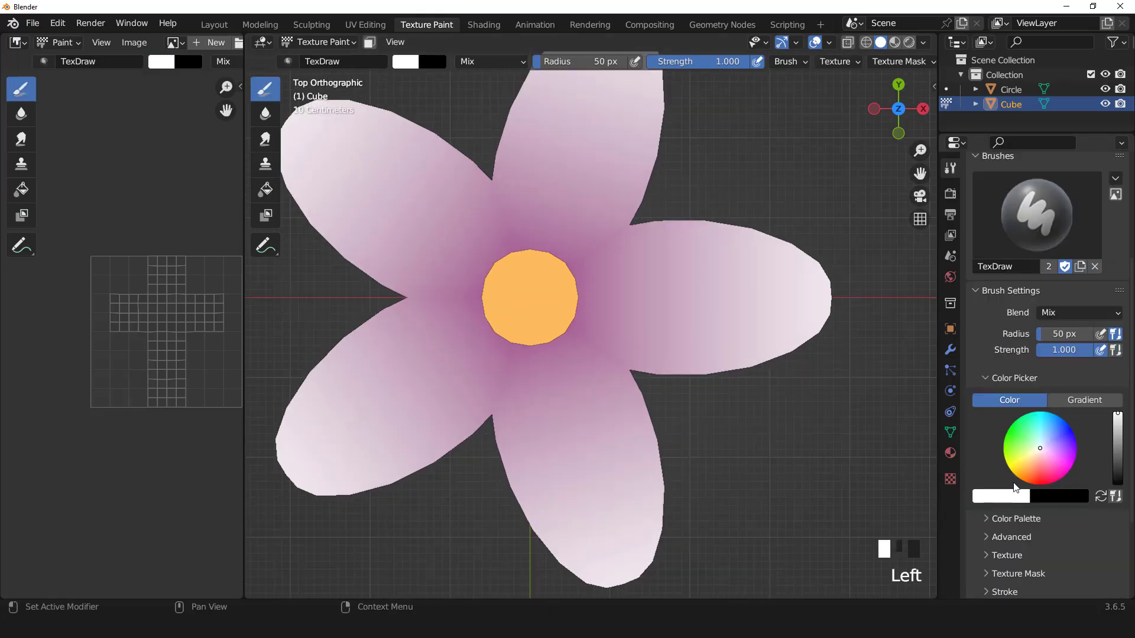
{"action": "left_click", "coordinate": [1024, 465]}
{"action": "left_click_drag", "start_coordinate": [1118, 422], "coordinate": [1118, 438]}
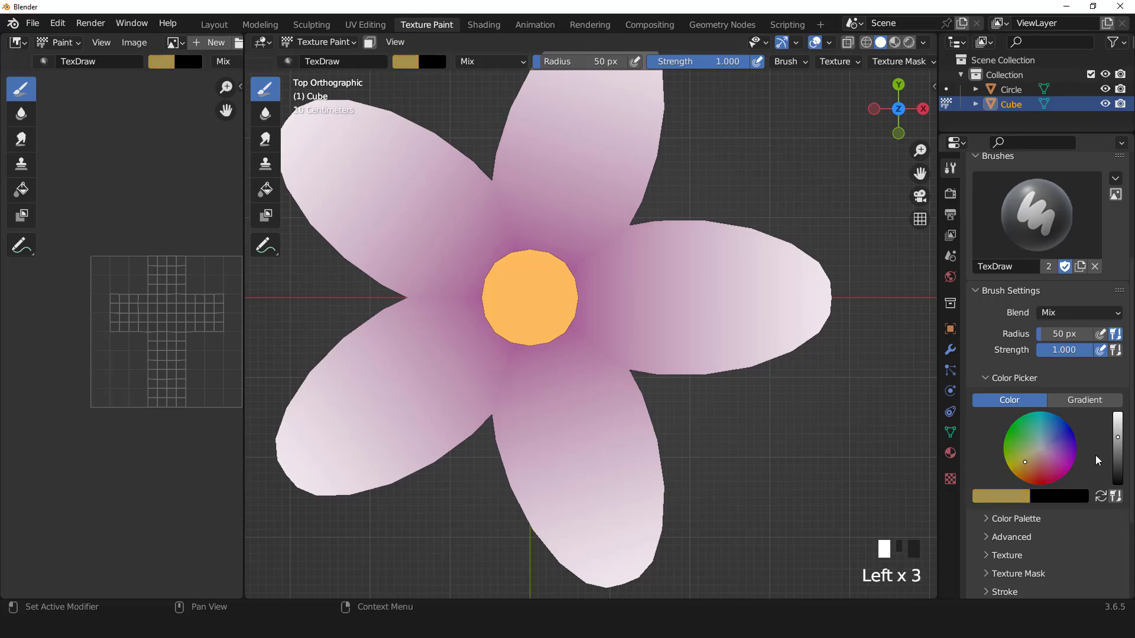
{"action": "left_click", "coordinate": [1118, 429]}
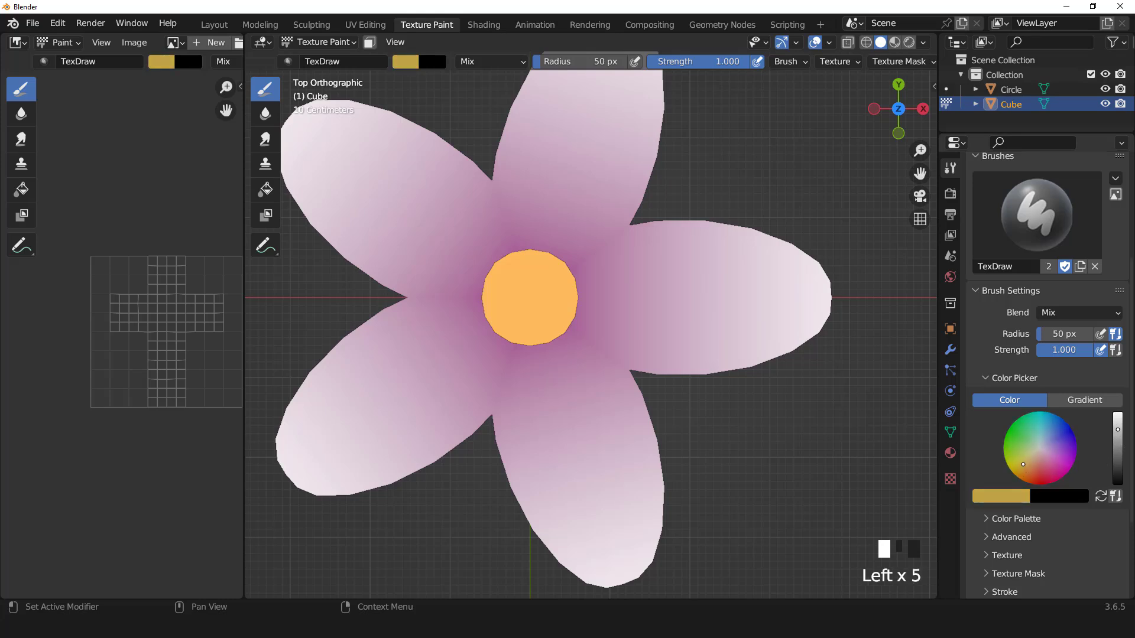
{"action": "scroll", "coordinate": [514, 292], "scroll_direction": "up", "scroll_amount": 2}
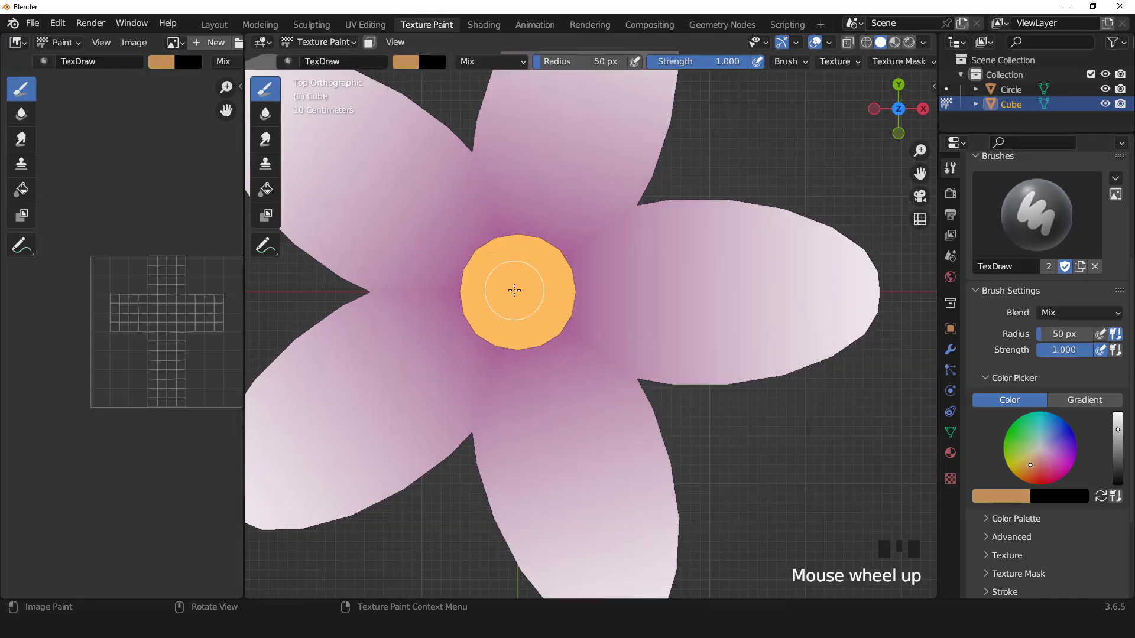
Undo a trial dab, enlarge the brush radius to 130 px and paint a brown spot in the disc's middle
{"action": "left_click", "coordinate": [502, 286]}
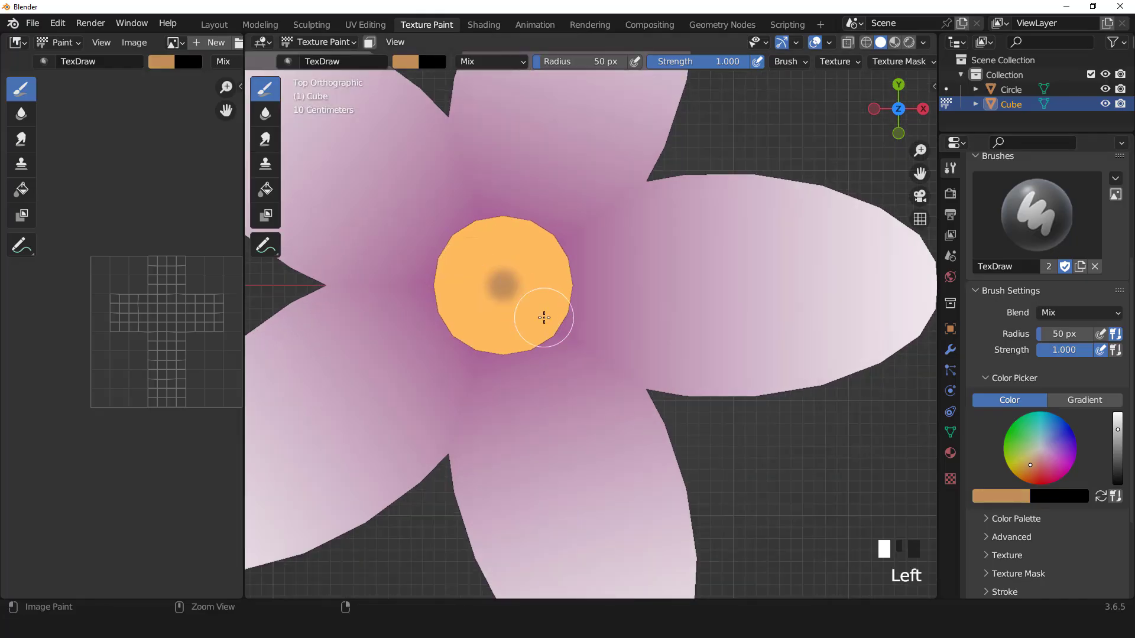
{"action": "key", "text": "ctrl+z"}
{"action": "key", "text": "f"}
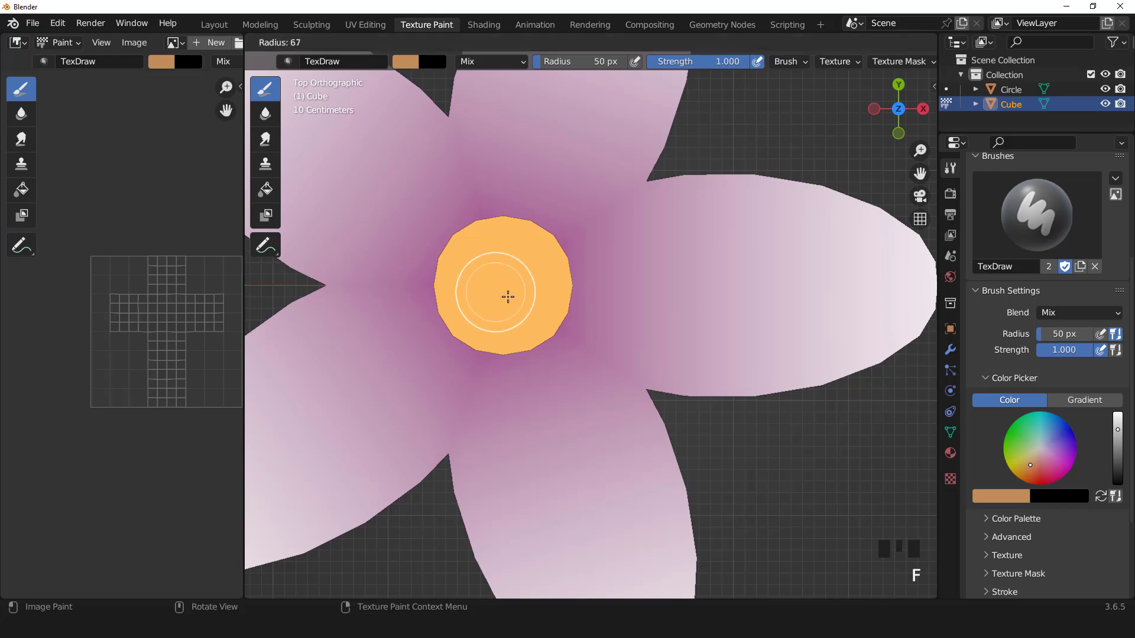
{"action": "left_click", "coordinate": [539, 299]}
{"action": "left_click", "coordinate": [504, 285]}
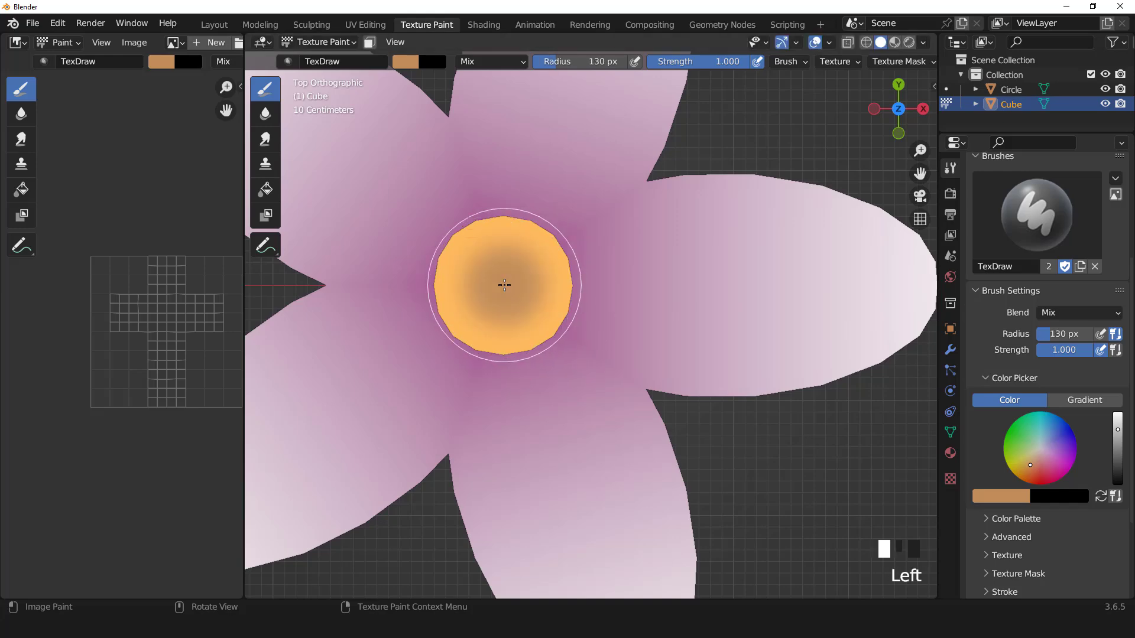
{"action": "scroll", "coordinate": [532, 340], "scroll_direction": "down", "scroll_amount": 4}
{"action": "mouse_move", "coordinate": [565, 351]}
{"action": "middle_mouse_down"}
{"action": "mouse_move", "coordinate": [511, 268]}
{"action": "mouse_move", "coordinate": [646, 269]}
{"action": "mouse_move", "coordinate": [588, 297]}
{"action": "middle_mouse_up"}
{"action": "scroll", "coordinate": [588, 297], "scroll_direction": "up", "scroll_amount": 2}
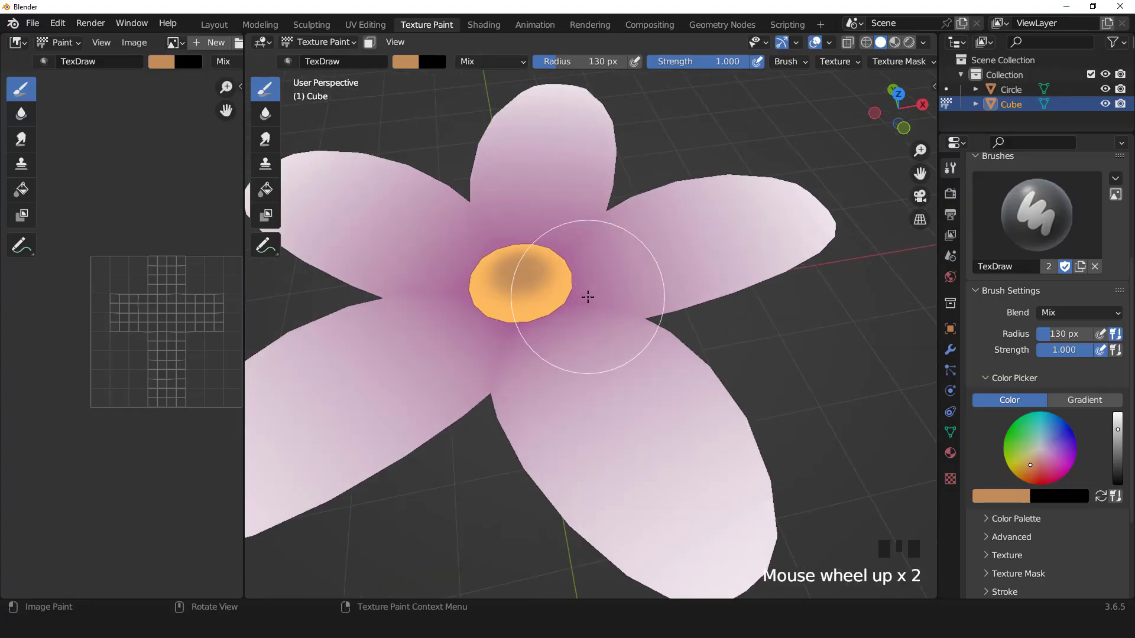
Blend the edges of the disc's brown spot with the Soften brush at a 51 px radius
{"action": "key", "text": "KP_7"}
{"action": "scroll", "coordinate": [593, 297], "scroll_direction": "up", "scroll_amount": 2}
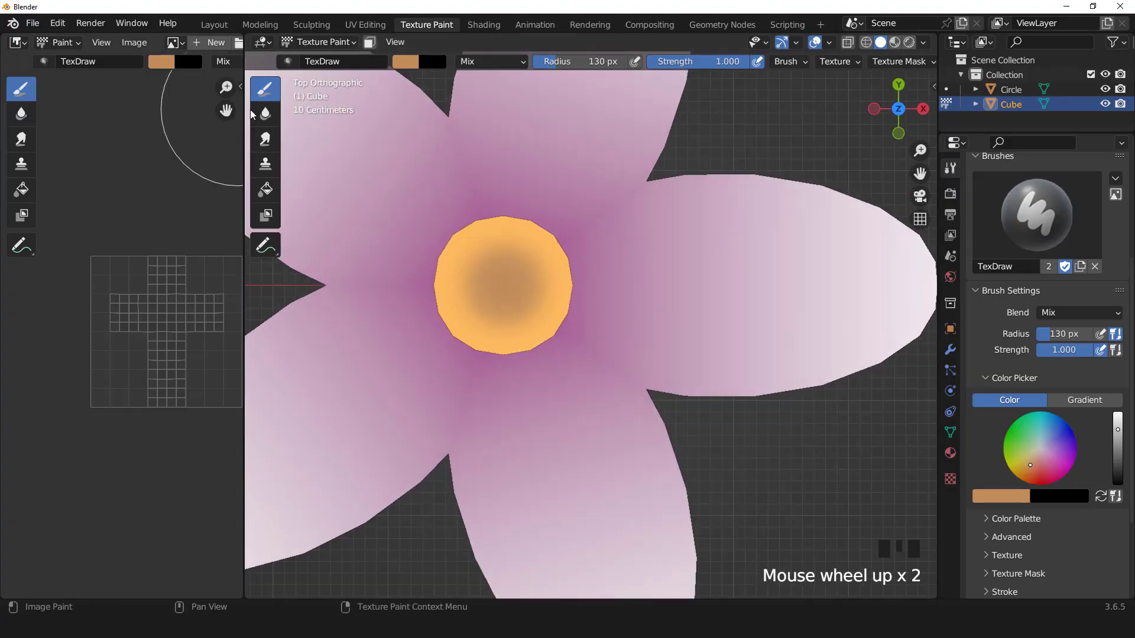
{"action": "left_click", "coordinate": [266, 113]}
{"action": "key", "text": "f"}
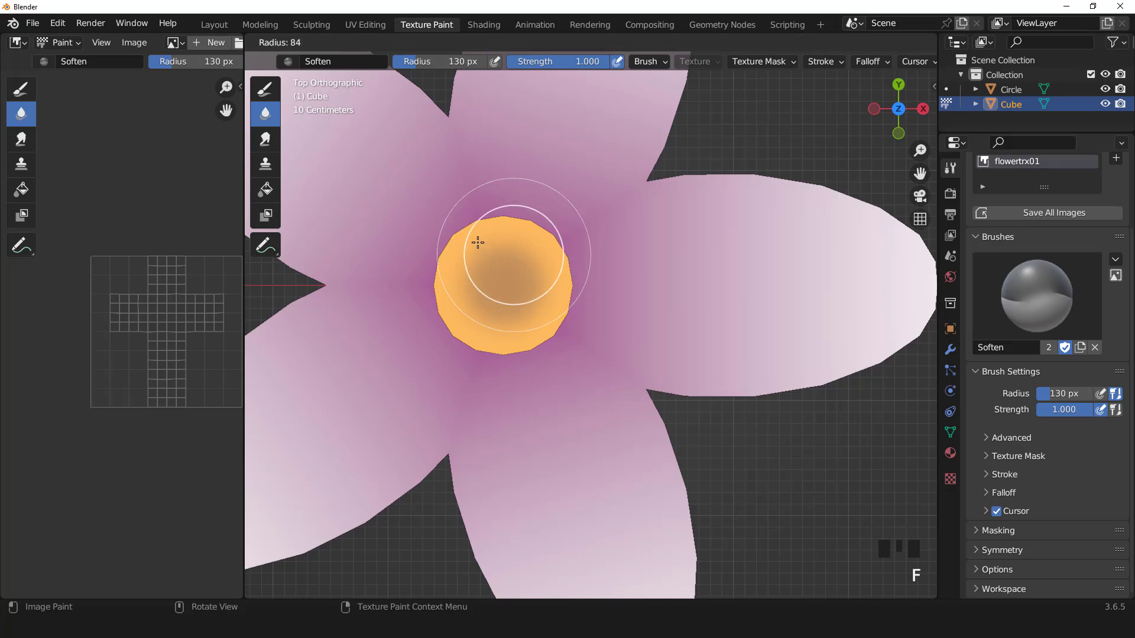
{"action": "left_click", "coordinate": [466, 235]}
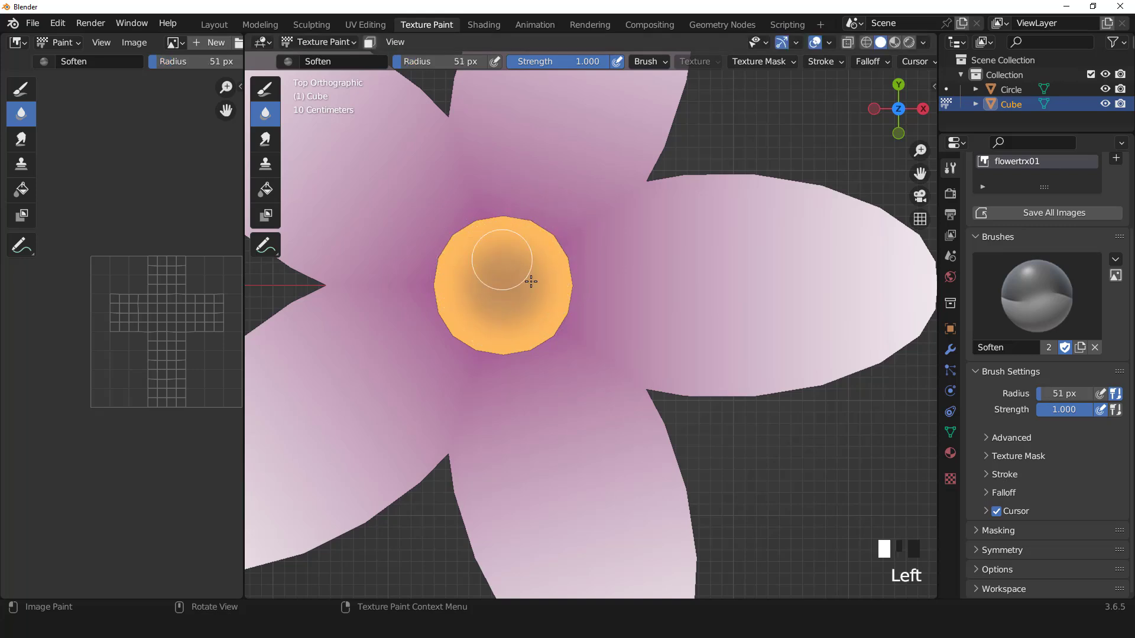
{"action": "left_click_drag", "start_coordinate": [531, 281], "coordinate": [481, 329]}
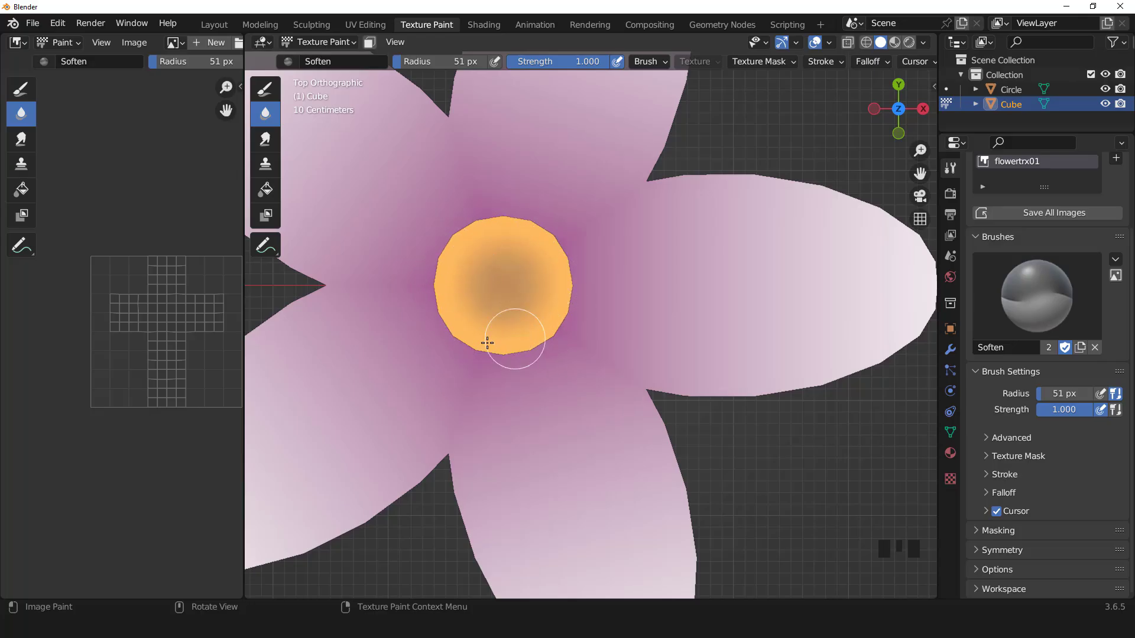
{"action": "scroll", "coordinate": [548, 292], "scroll_direction": "down", "scroll_amount": 4}
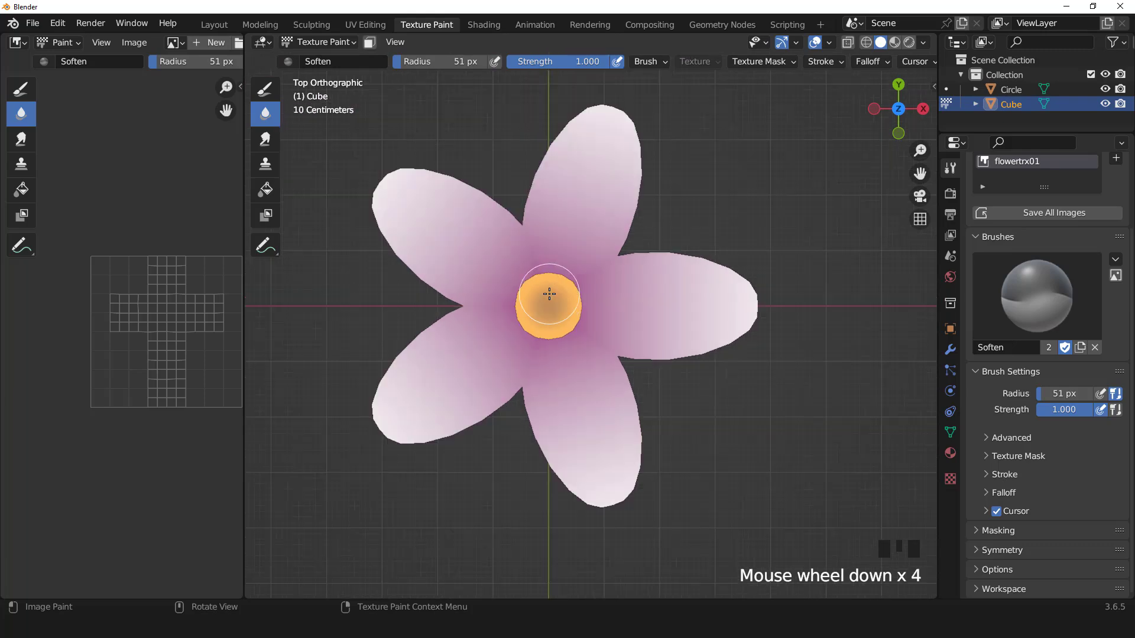
Return to the Layout workspace and view the painted flower from an angle
{"action": "left_click", "coordinate": [216, 26]}
{"action": "middle_click_drag", "start_coordinate": [552, 212], "coordinate": [610, 274]}
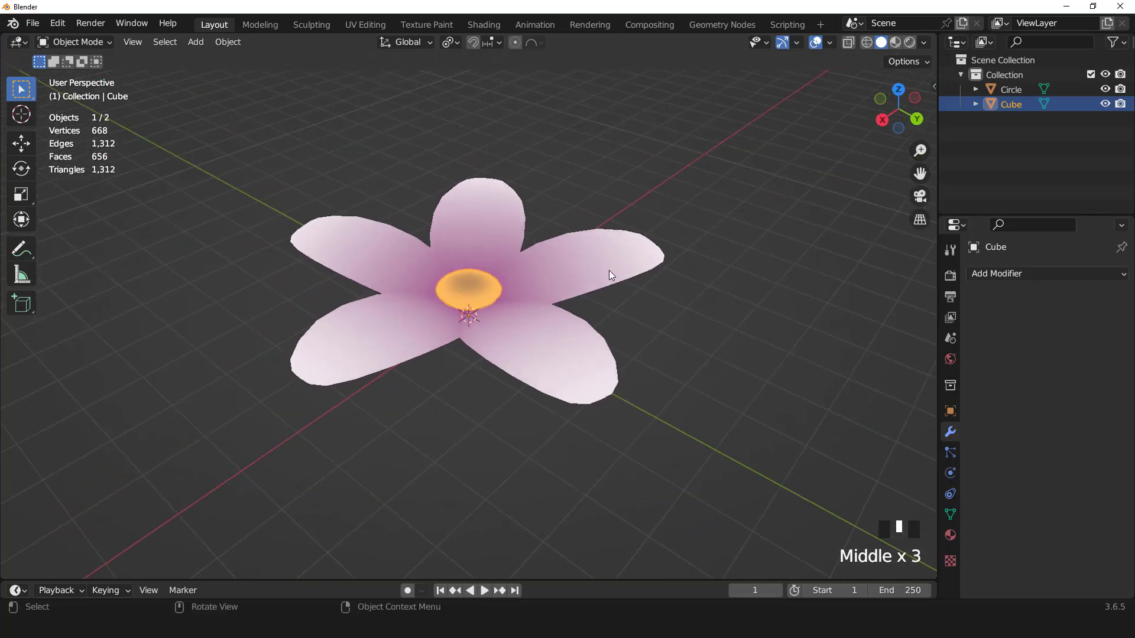
{"action": "scroll", "coordinate": [497, 271], "scroll_direction": "down", "scroll_amount": 2}
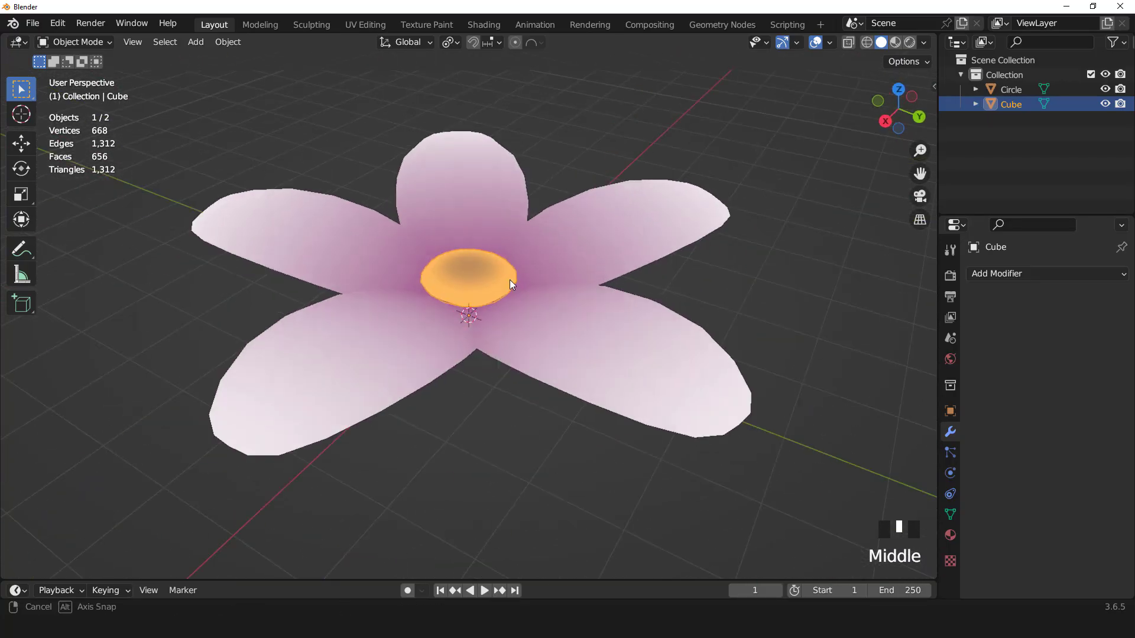